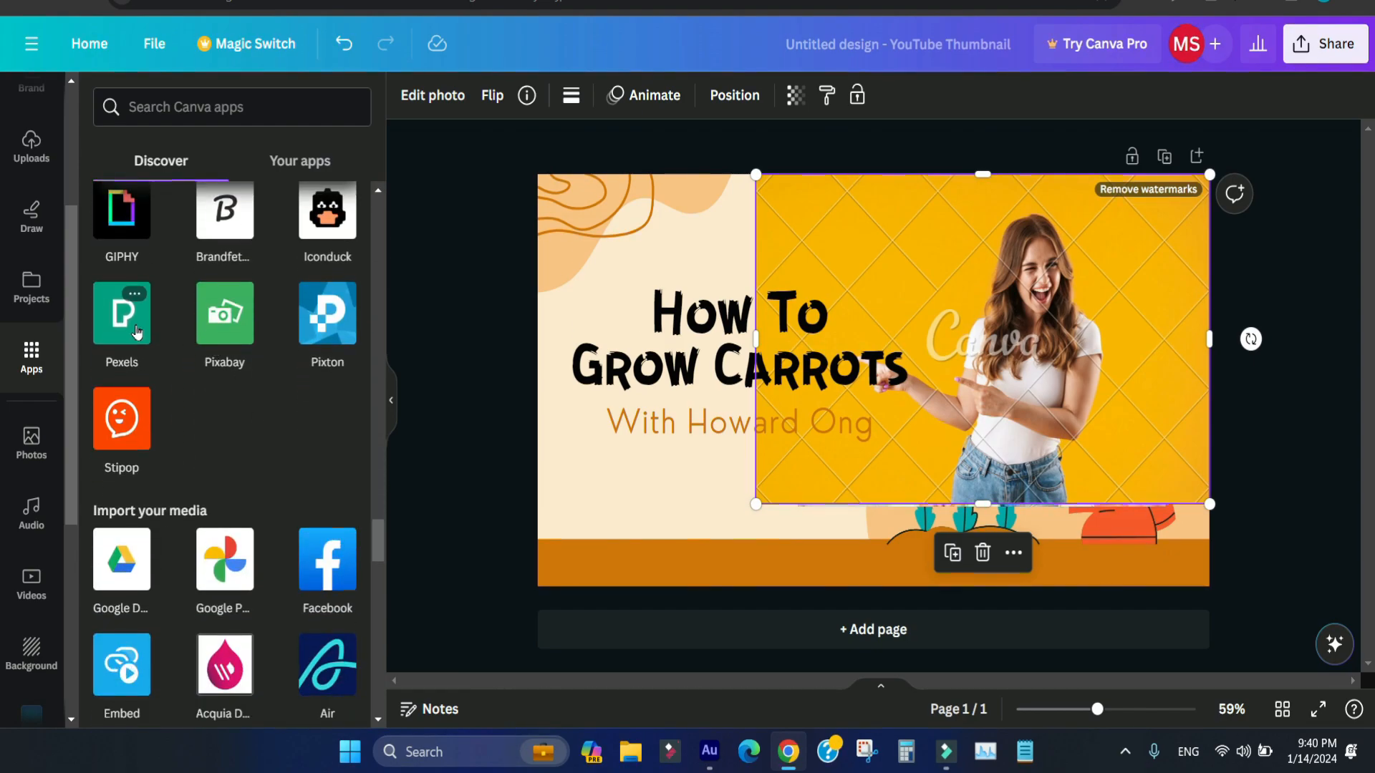
Add the Pexels photo of the woman with glasses at a whiteboard to the carrot thumbnail and position it over the existing photo
click(136, 331)
click(232, 638)
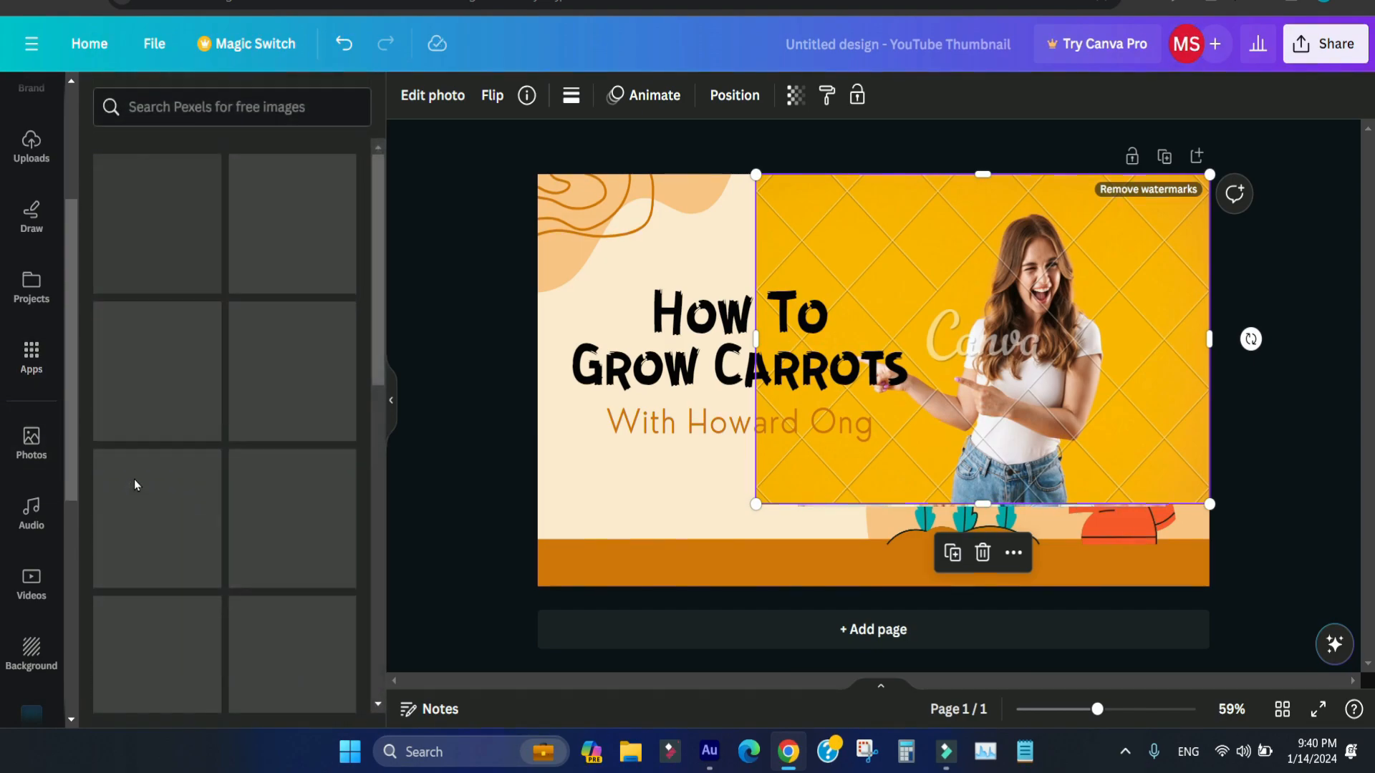
drag(72, 440, 83, 691)
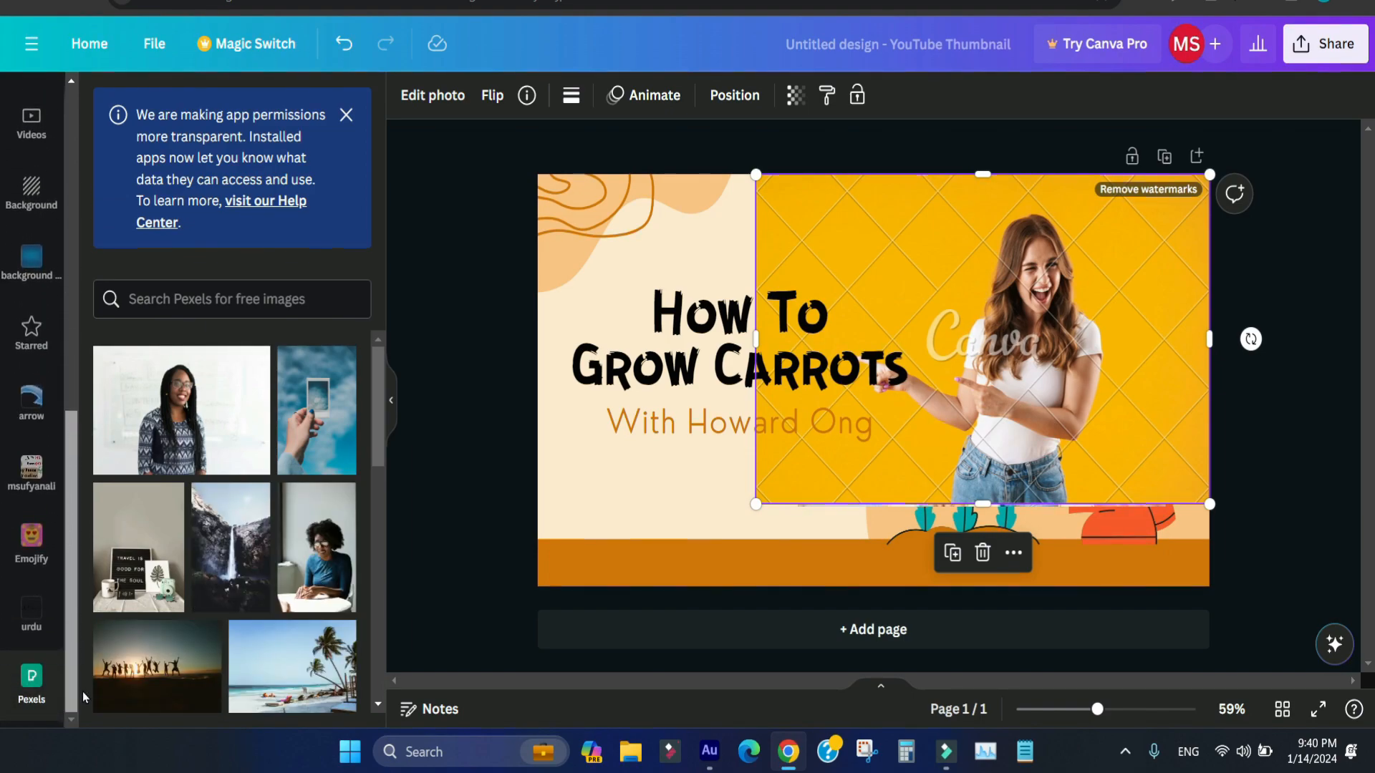
click(190, 436)
drag(1001, 451, 1024, 412)
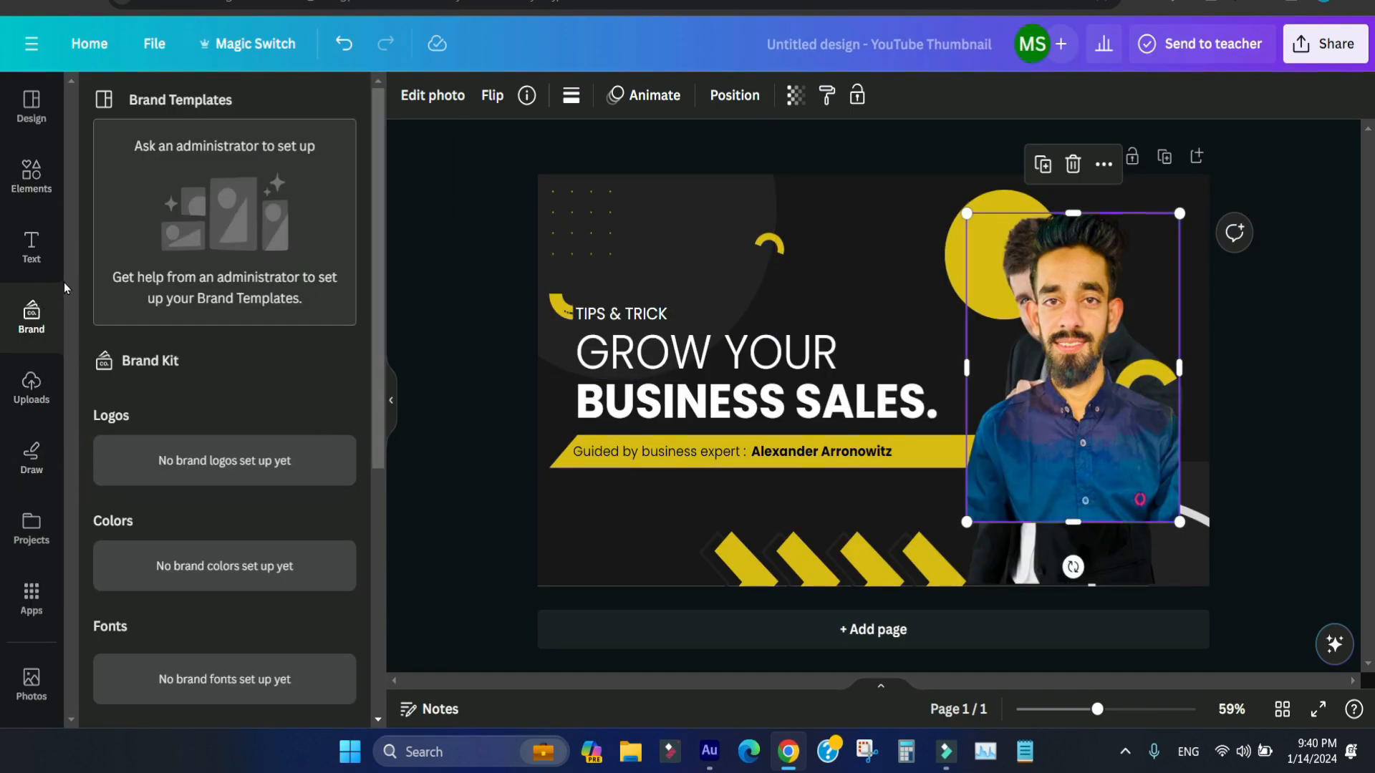
Switch to the business sales design and place the recently used photo of the woman in the green T-shirt in its lower-left corner
click(40, 707)
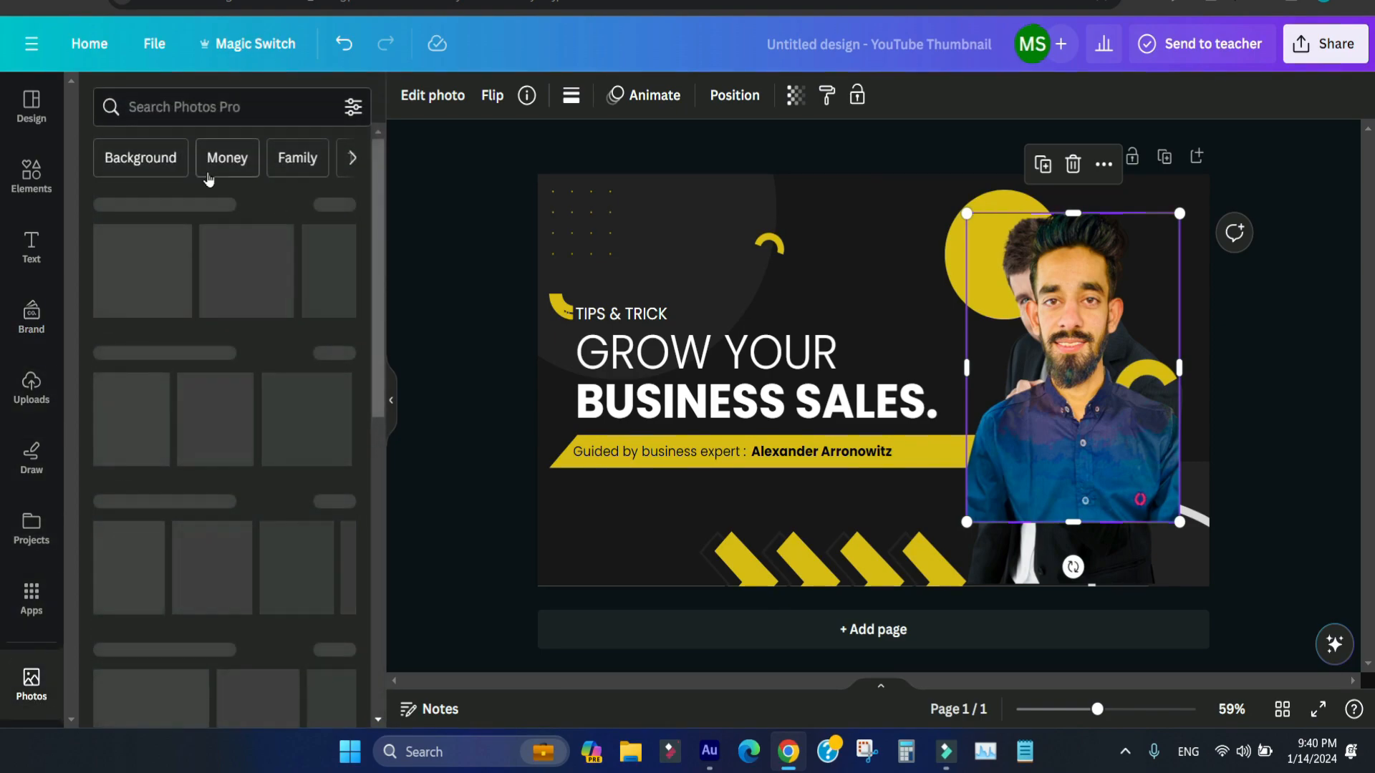
click(256, 287)
drag(903, 471, 674, 512)
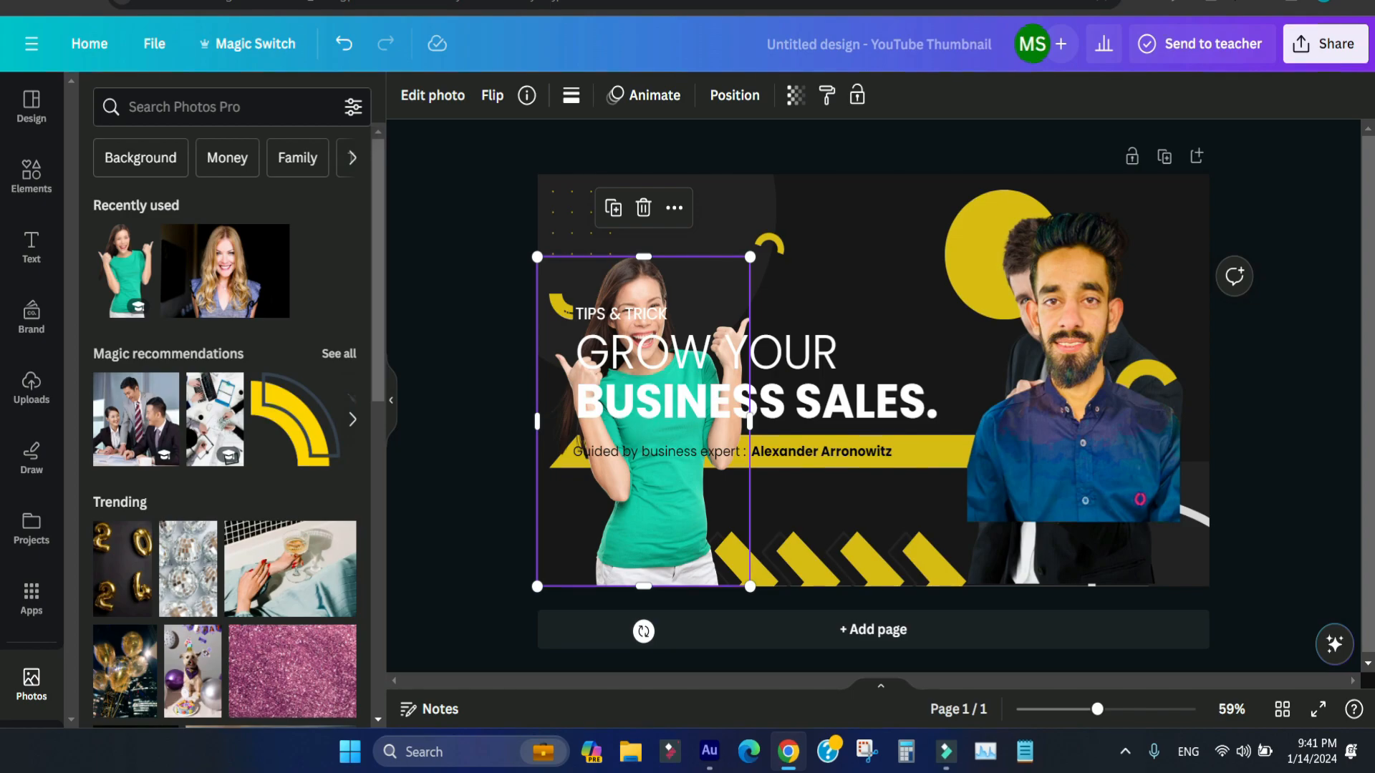
Add a heading near the design's upper edge and replace its text with the copied Urdu phrase "کینوا کو کیسے استعمال کریں"
click(41, 263)
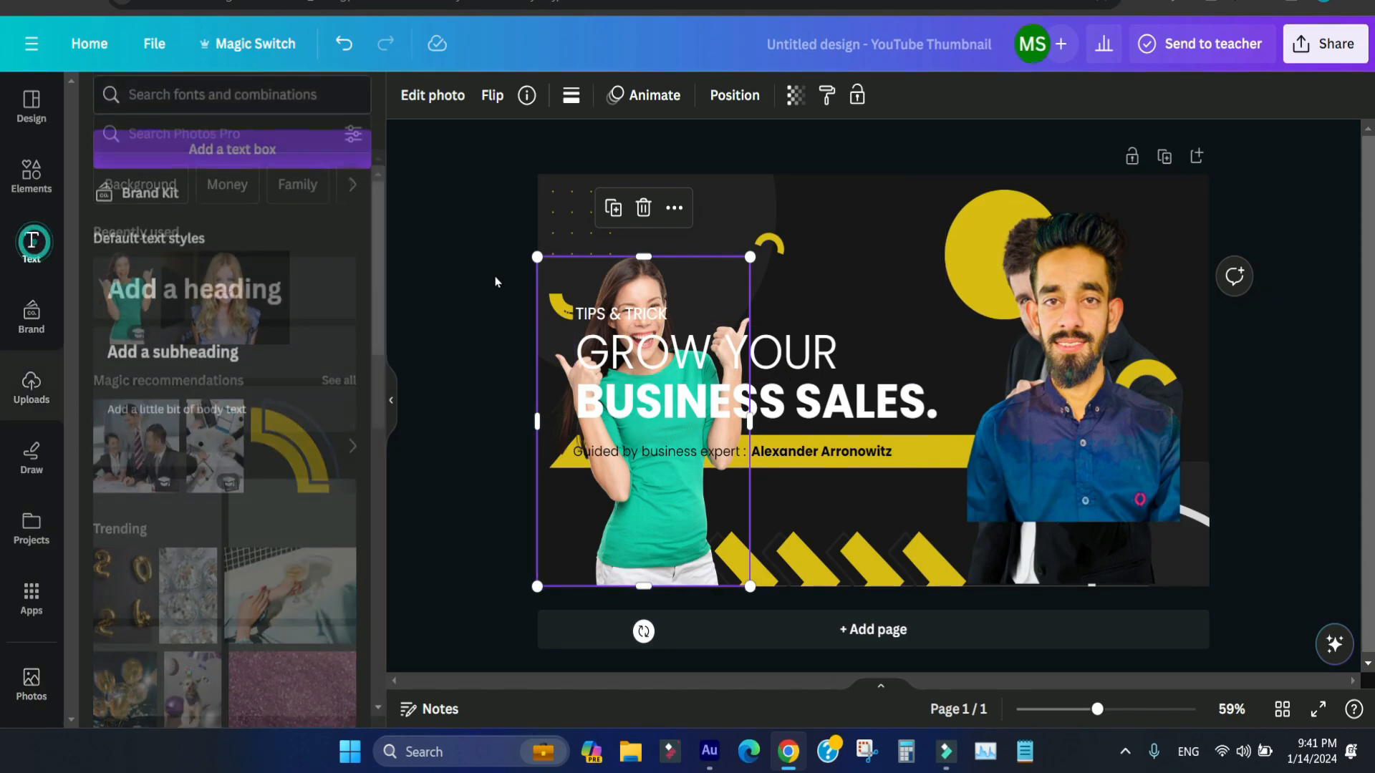
click(284, 298)
drag(938, 383, 858, 195)
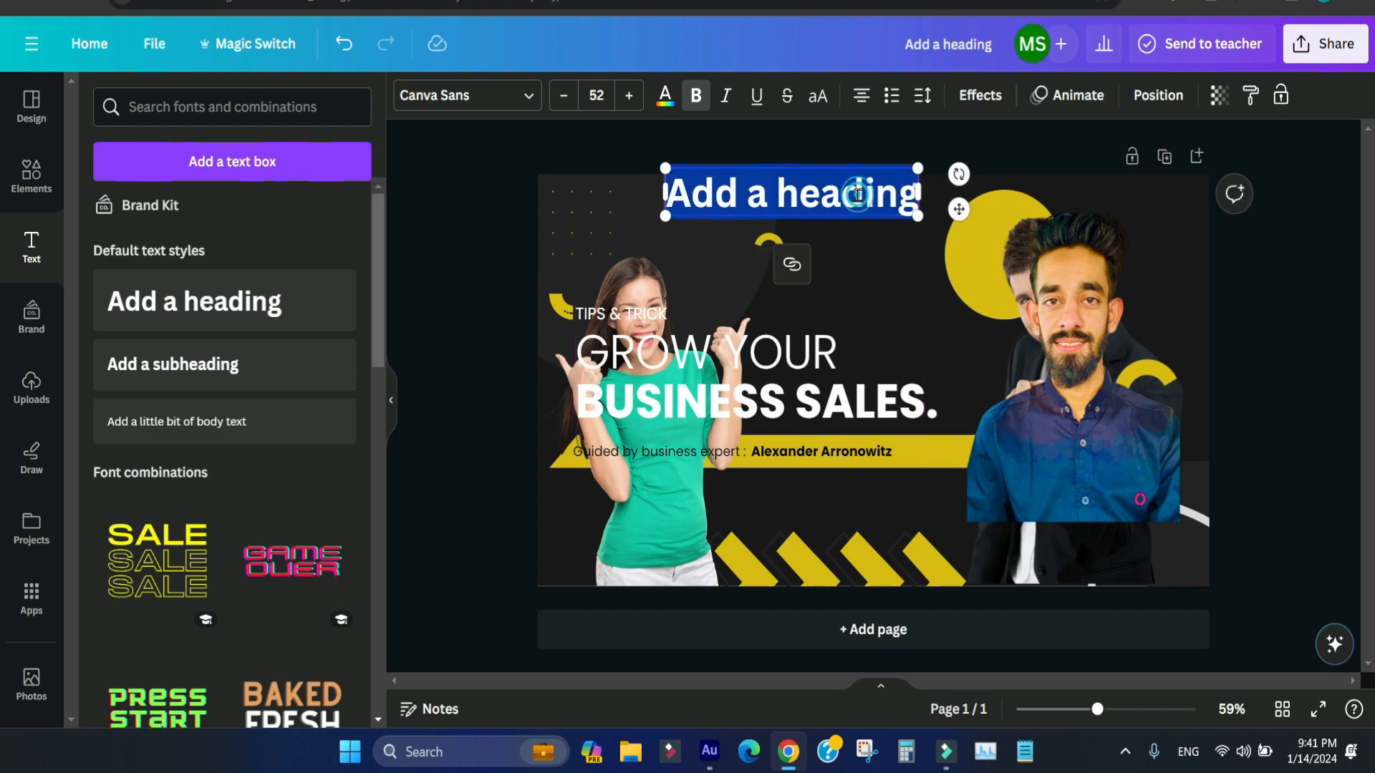
right_click(857, 195)
click(913, 310)
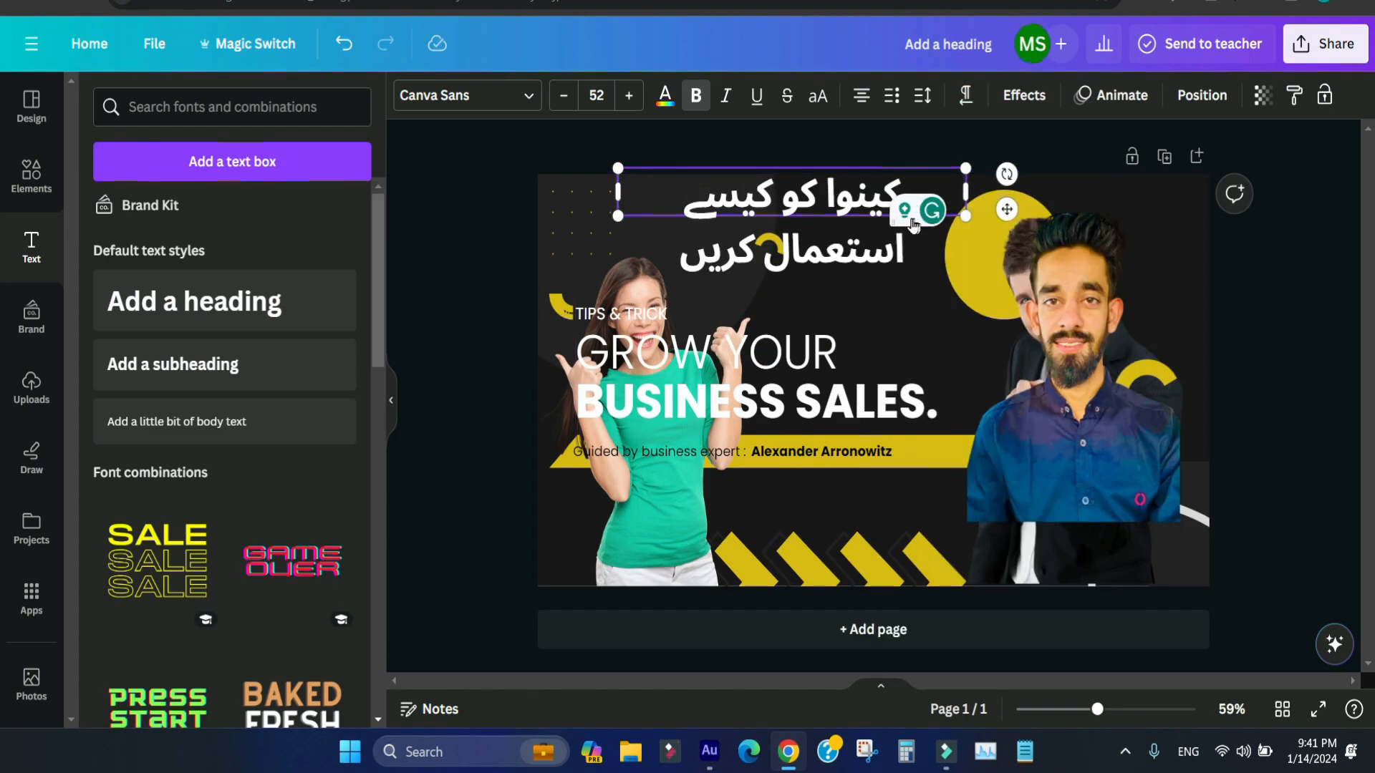
Move the "GROW YOUR" and "BUSINESS SALES." texts to the design's lower edge and lay out the Urdu heading on one line above
drag(833, 188, 967, 251)
click(1274, 282)
drag(858, 205, 943, 255)
drag(817, 402, 925, 545)
drag(763, 358, 910, 527)
drag(827, 253, 794, 234)
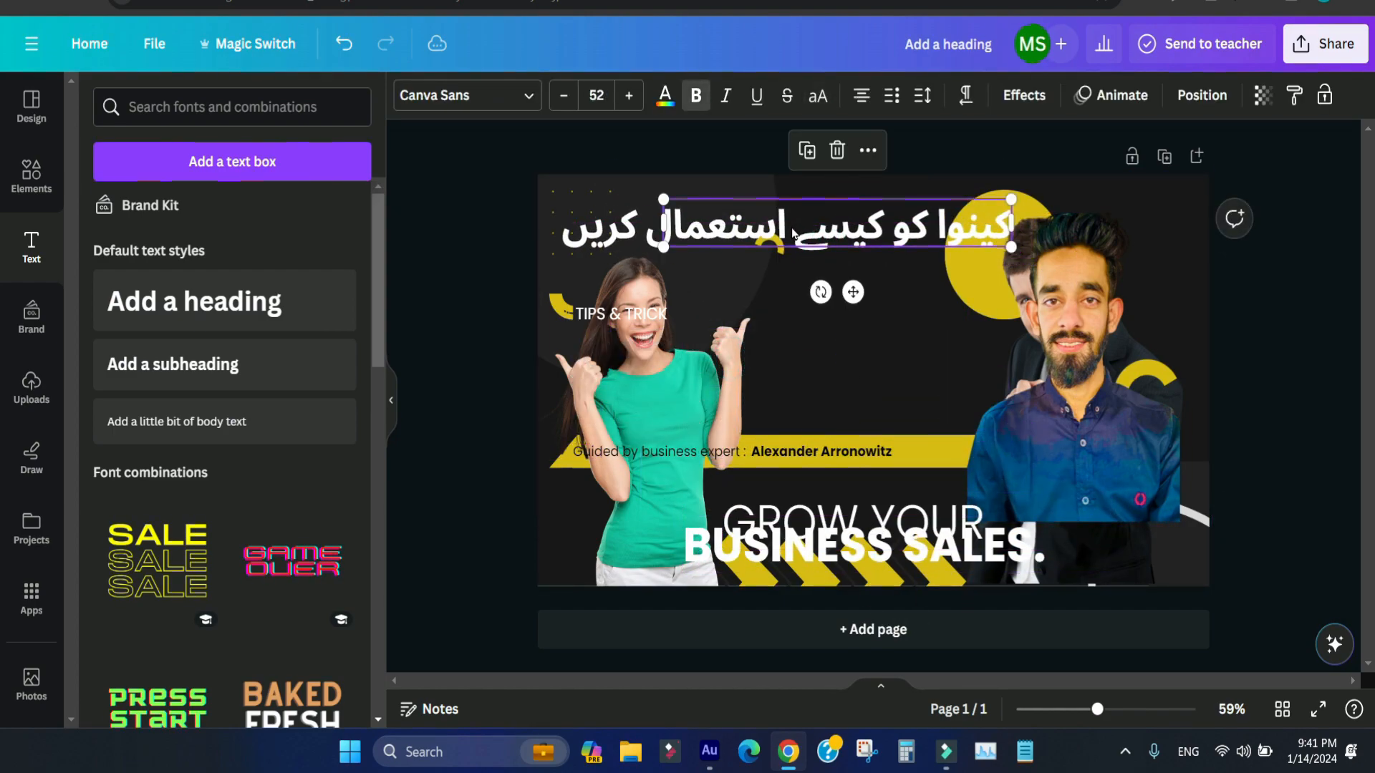
Change the Urdu heading's font to Jameel Noori Nastaleeq Regular
click(516, 100)
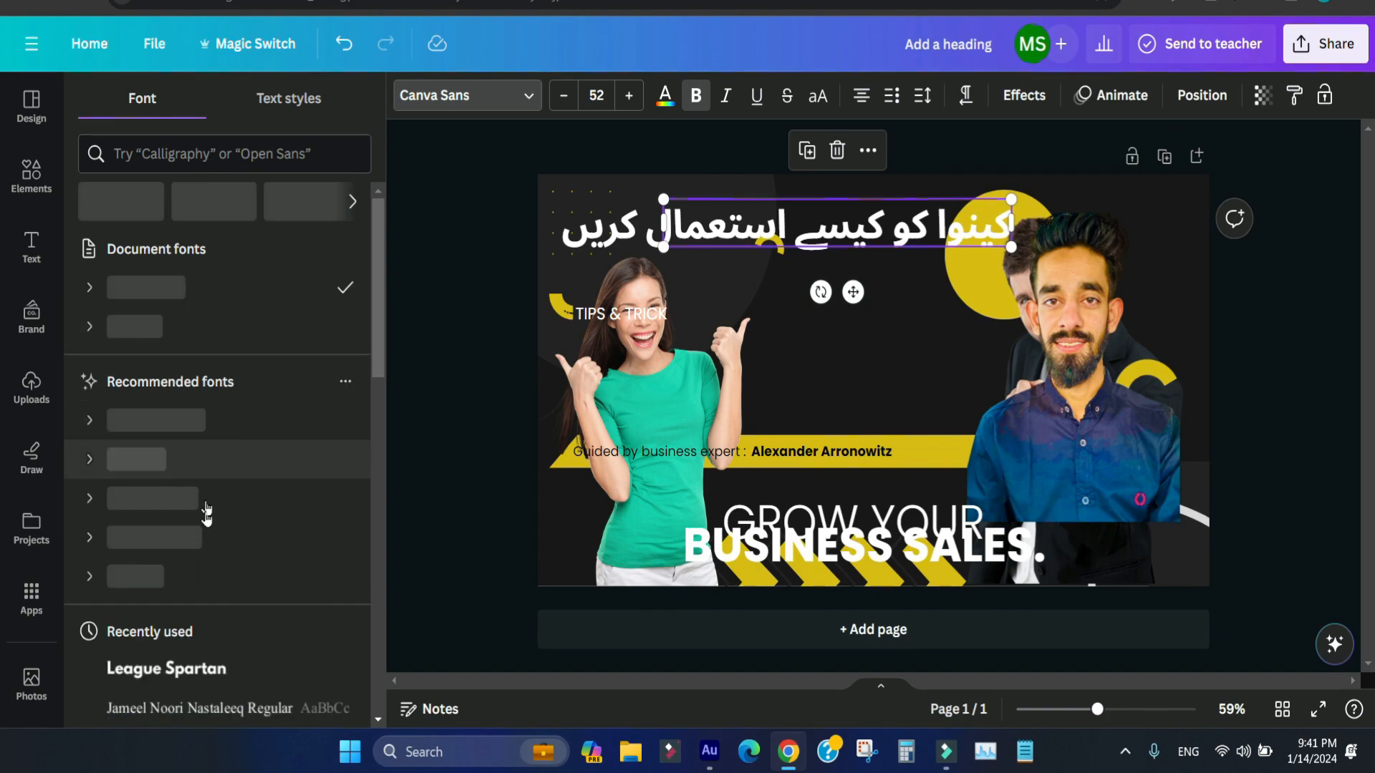
click(209, 707)
click(378, 265)
drag(381, 297, 380, 338)
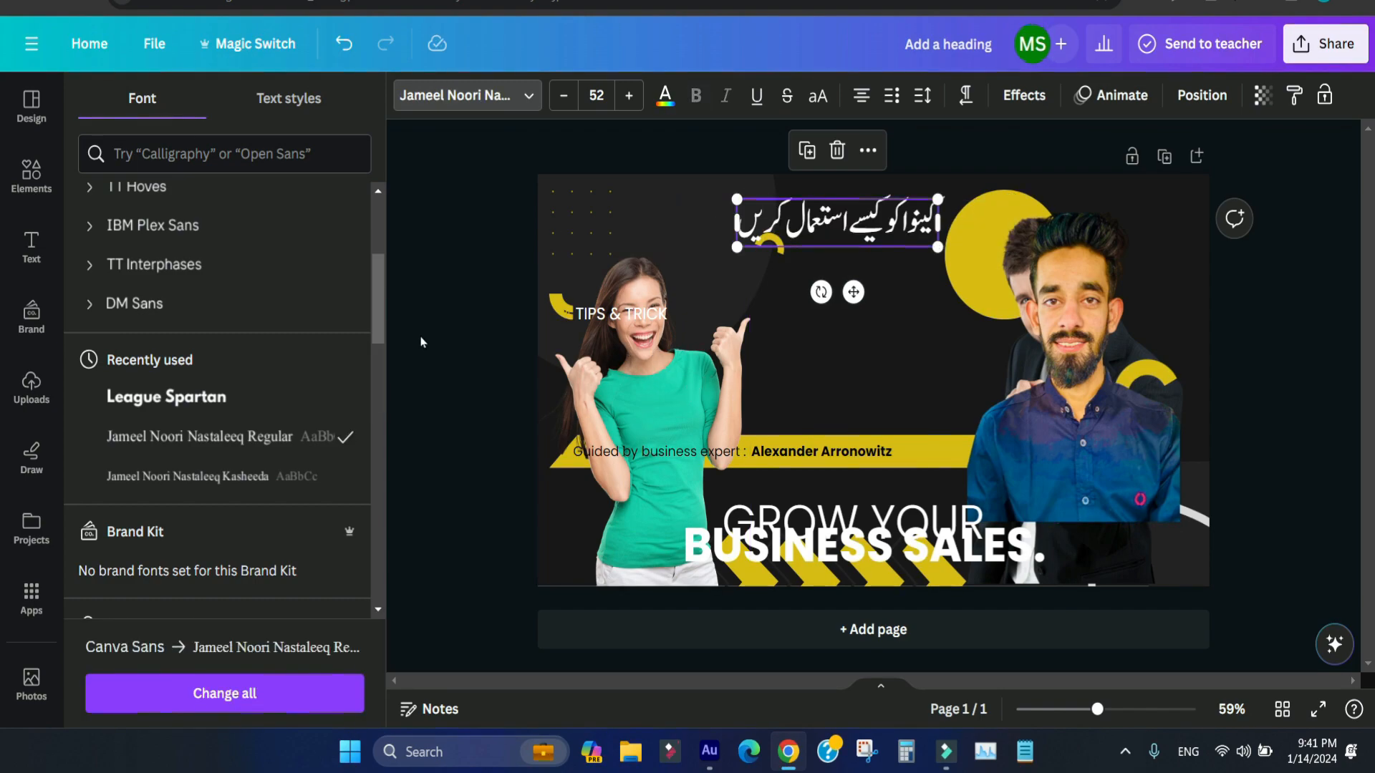
Resize the Urdu heading to font size 54.3 and place it between the two people above the yellow band
drag(937, 247, 1093, 313)
drag(924, 222, 759, 210)
drag(574, 274, 663, 253)
drag(731, 215, 875, 381)
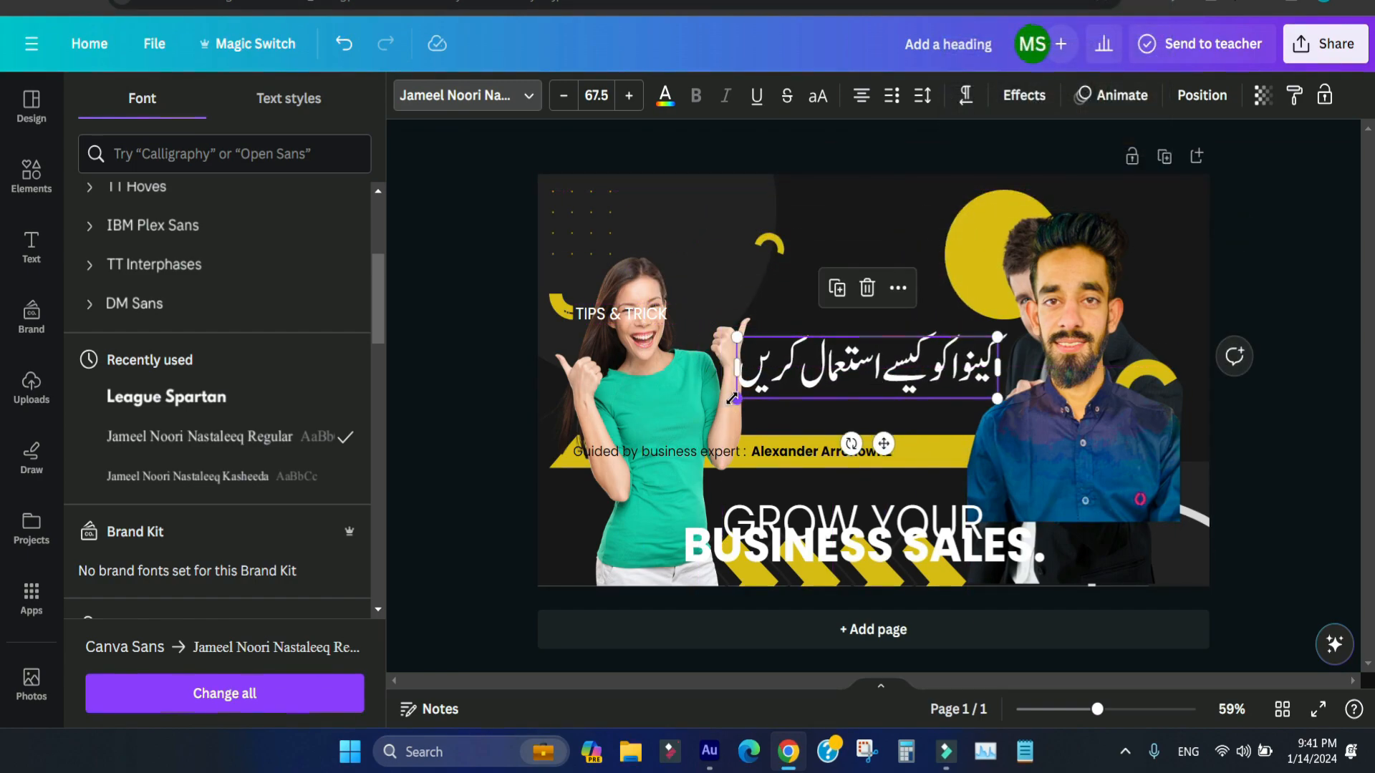
drag(732, 398, 788, 383)
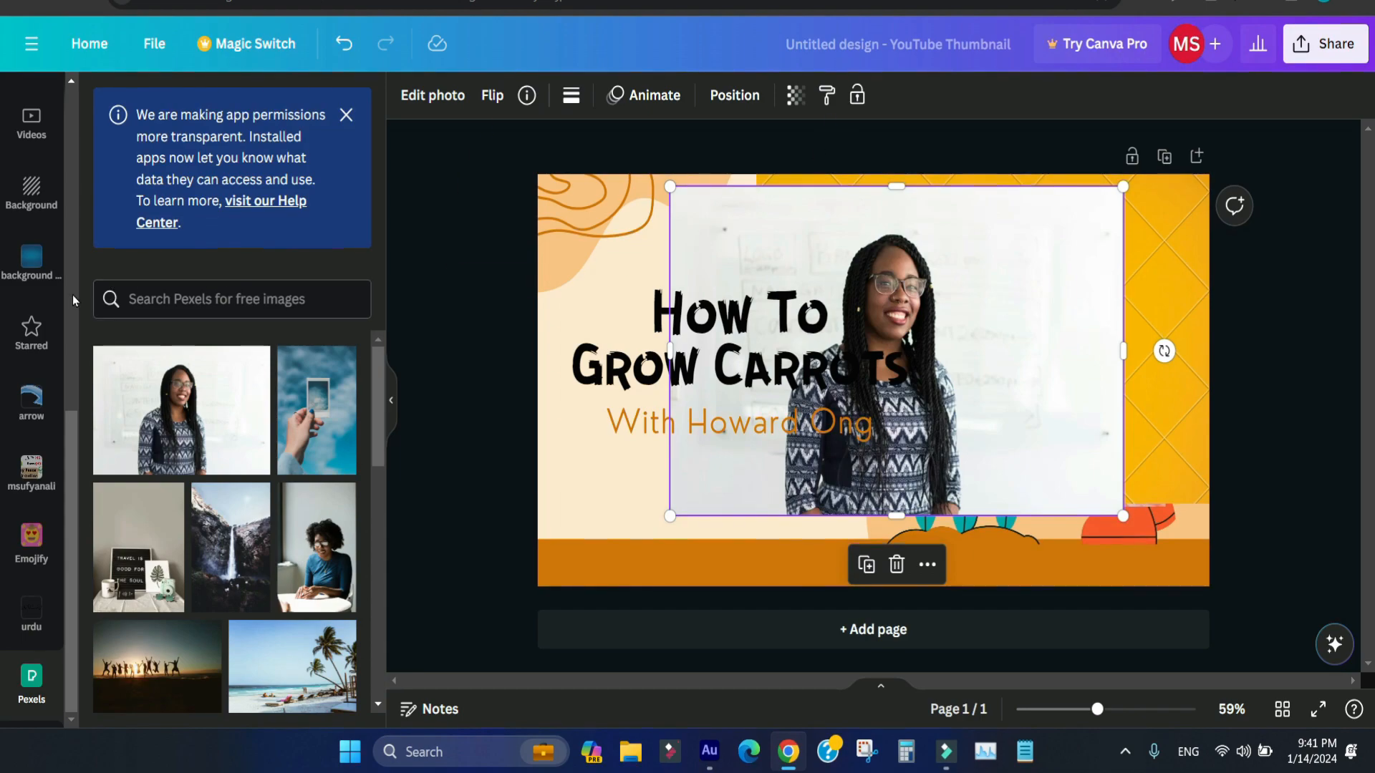
Switch to the carrot design, add a heading with the copied text "کینوا کو کیسے استعمال کریں" and place it across the photo's upper edge
scroll(66, 347, up, 5)
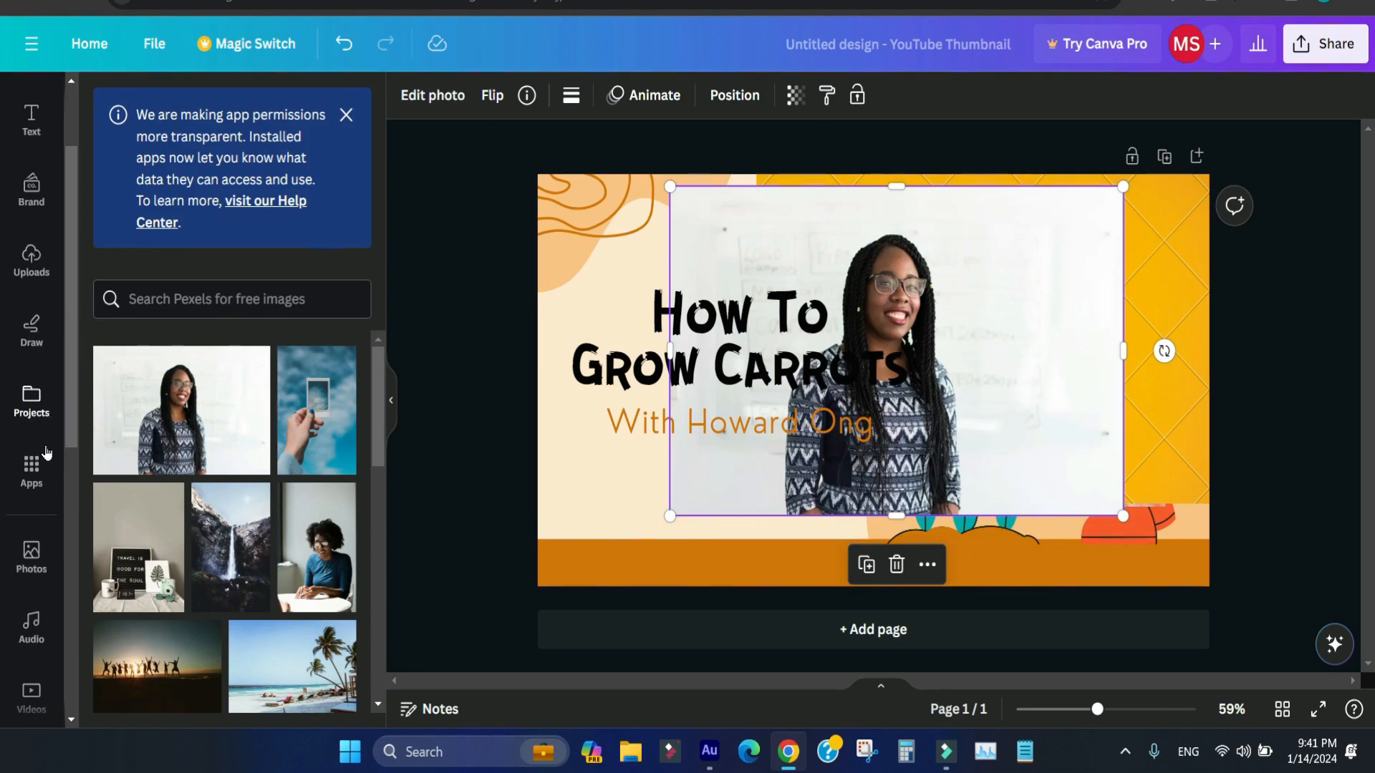
click(32, 118)
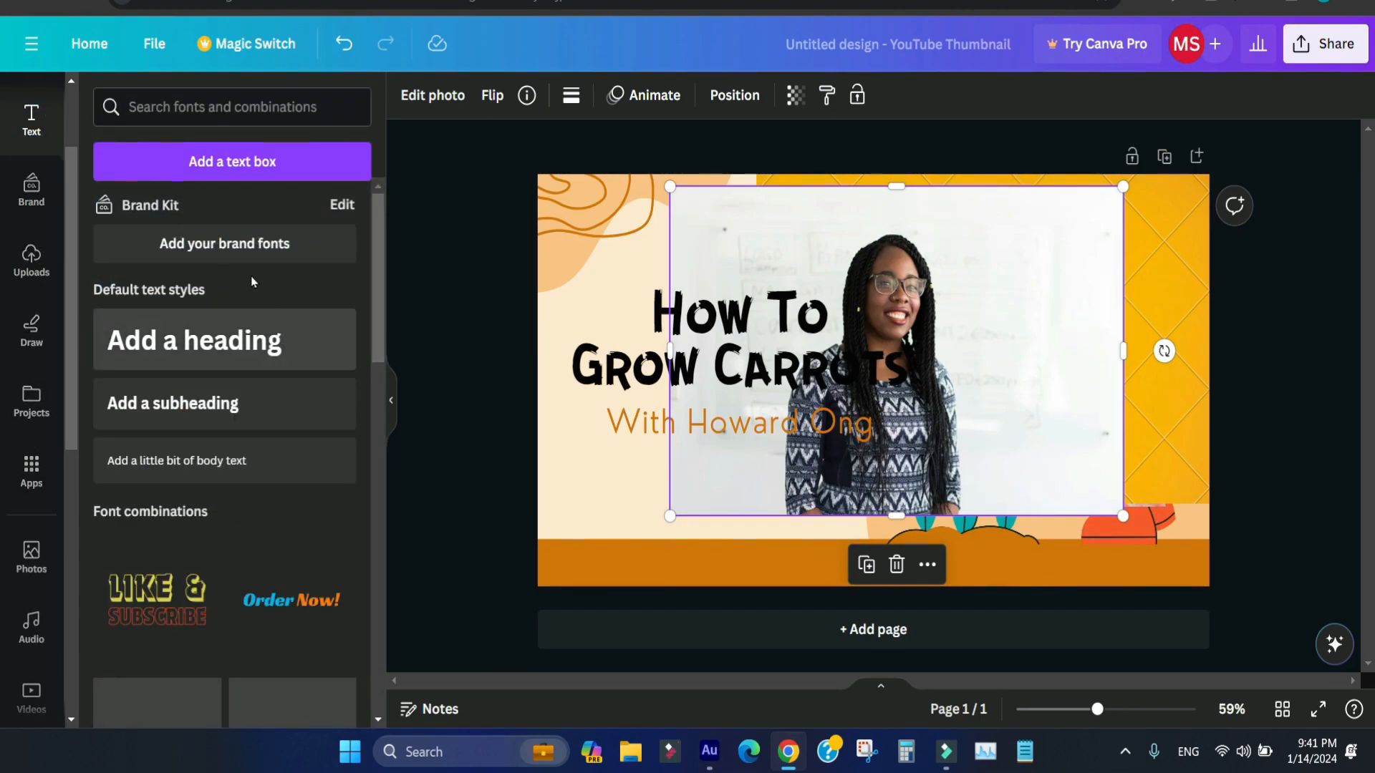
click(195, 340)
right_click(899, 526)
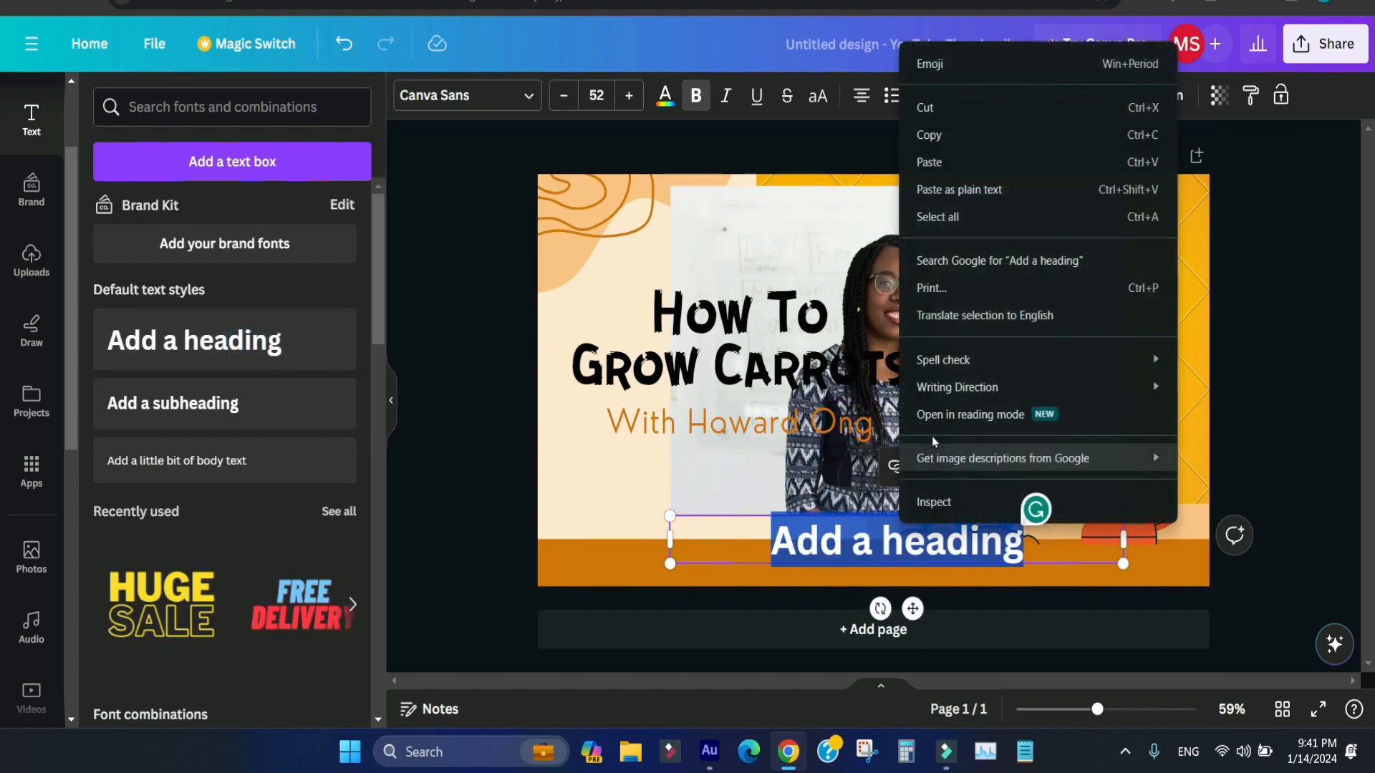
click(929, 162)
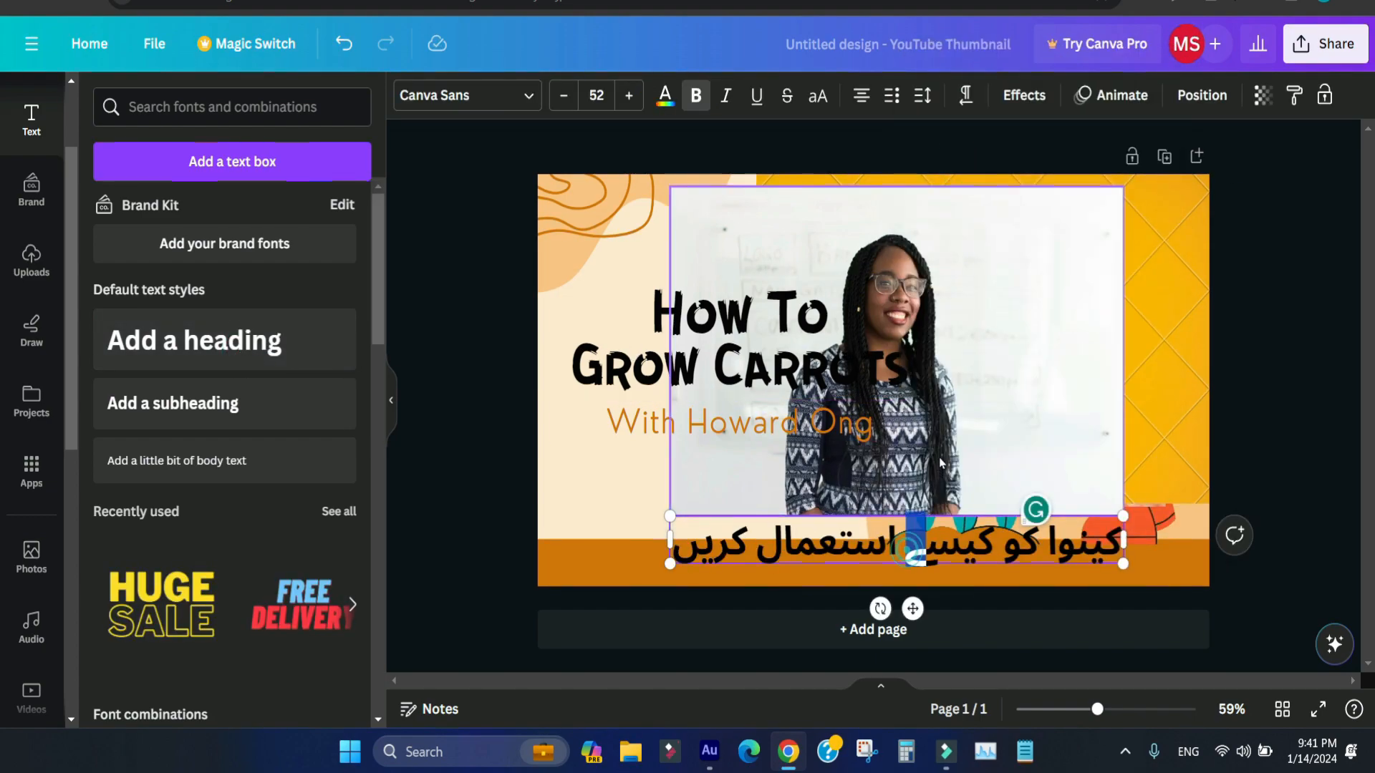
drag(1051, 537, 1049, 222)
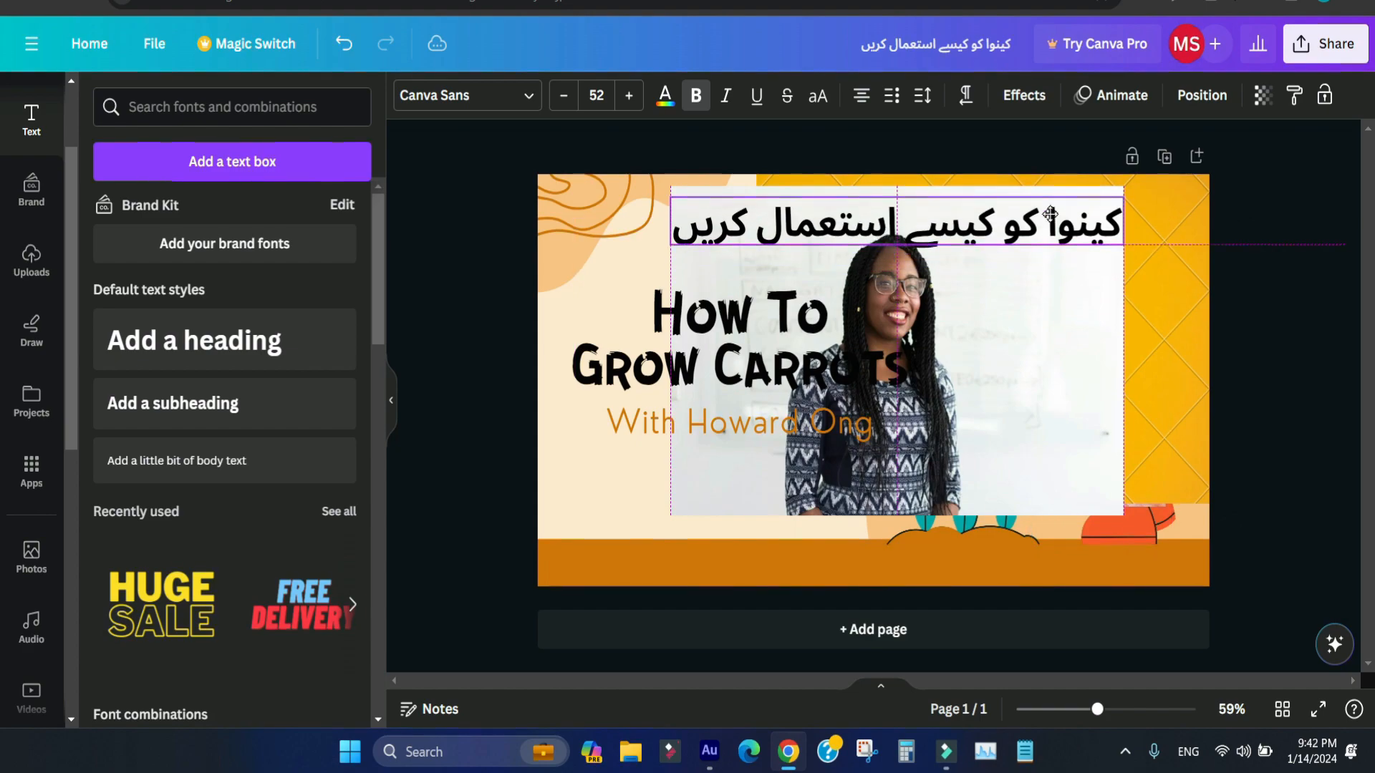
Search the fonts for "ja" for the Urdu heading and look through the results
click(469, 96)
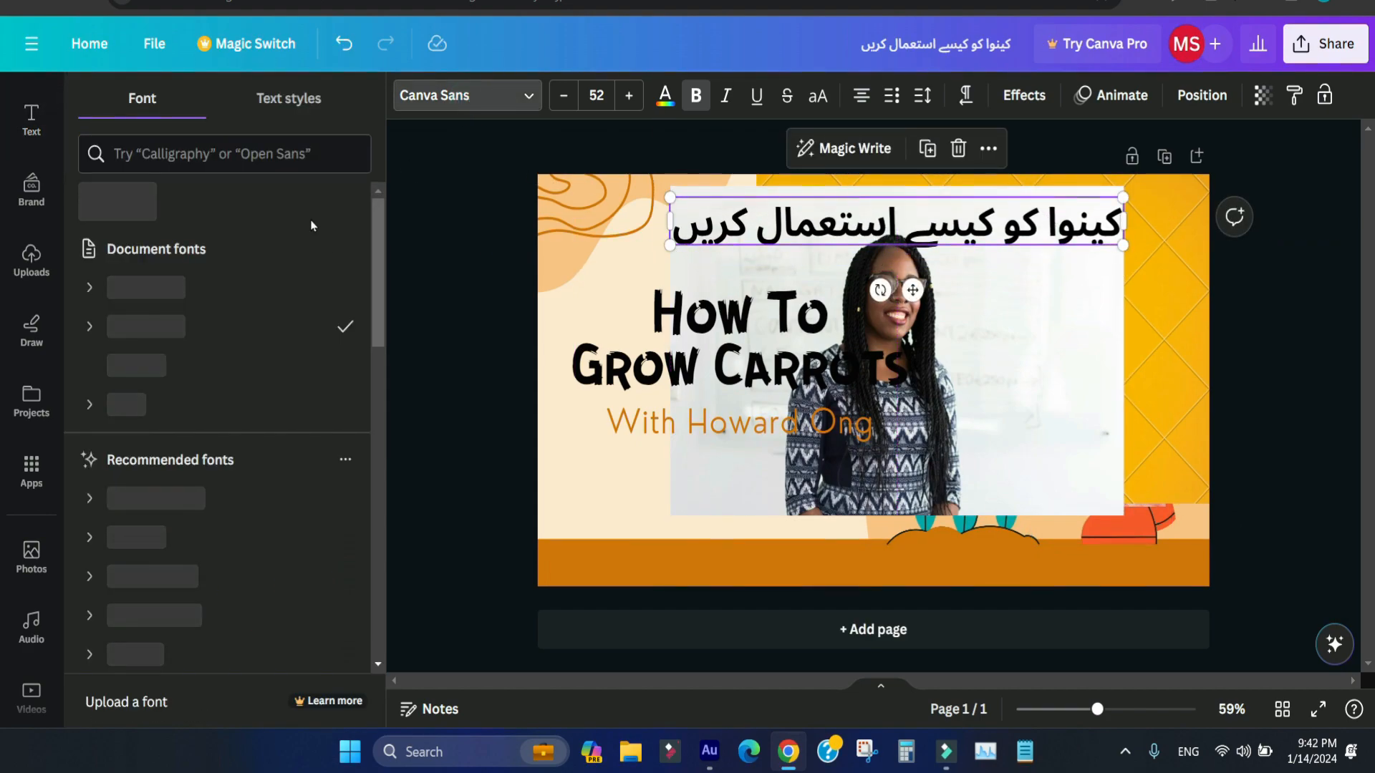
text(ja)
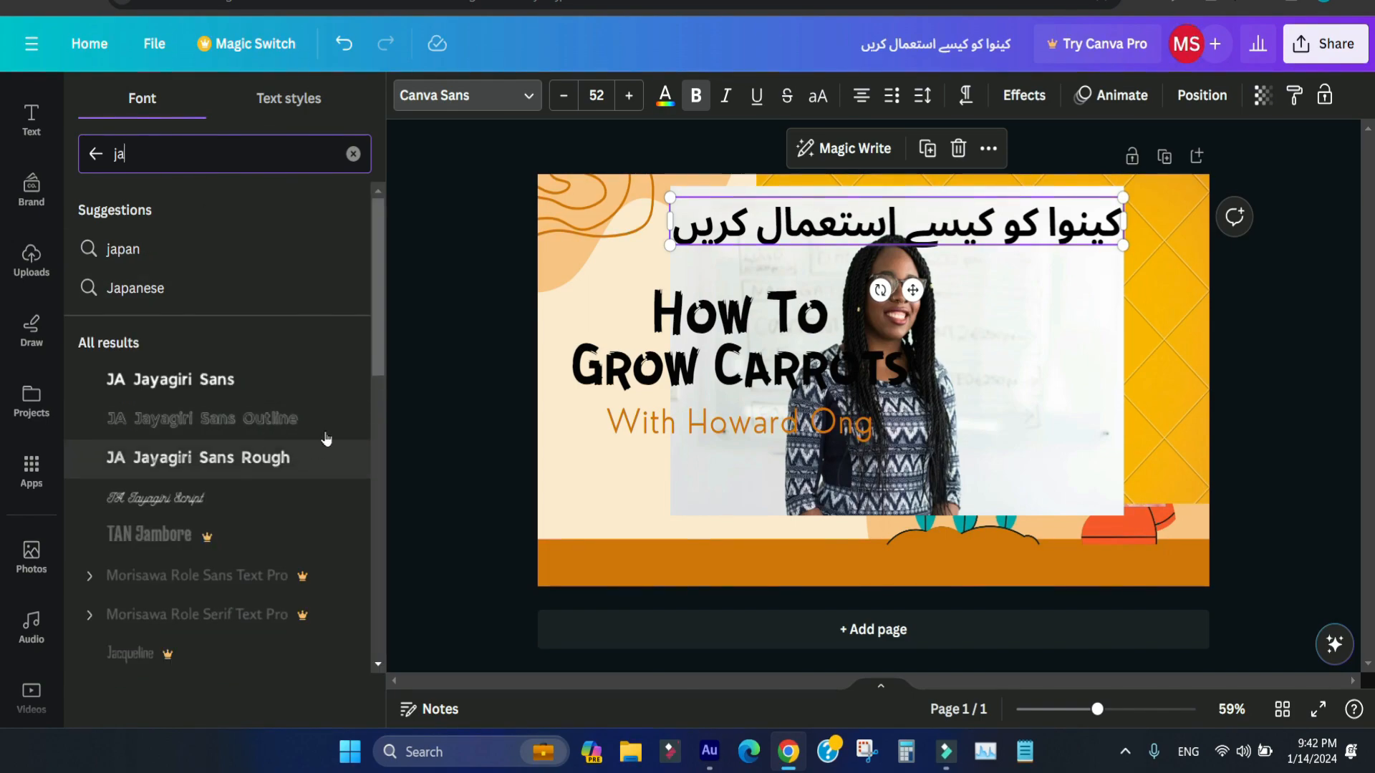
drag(376, 356, 387, 306)
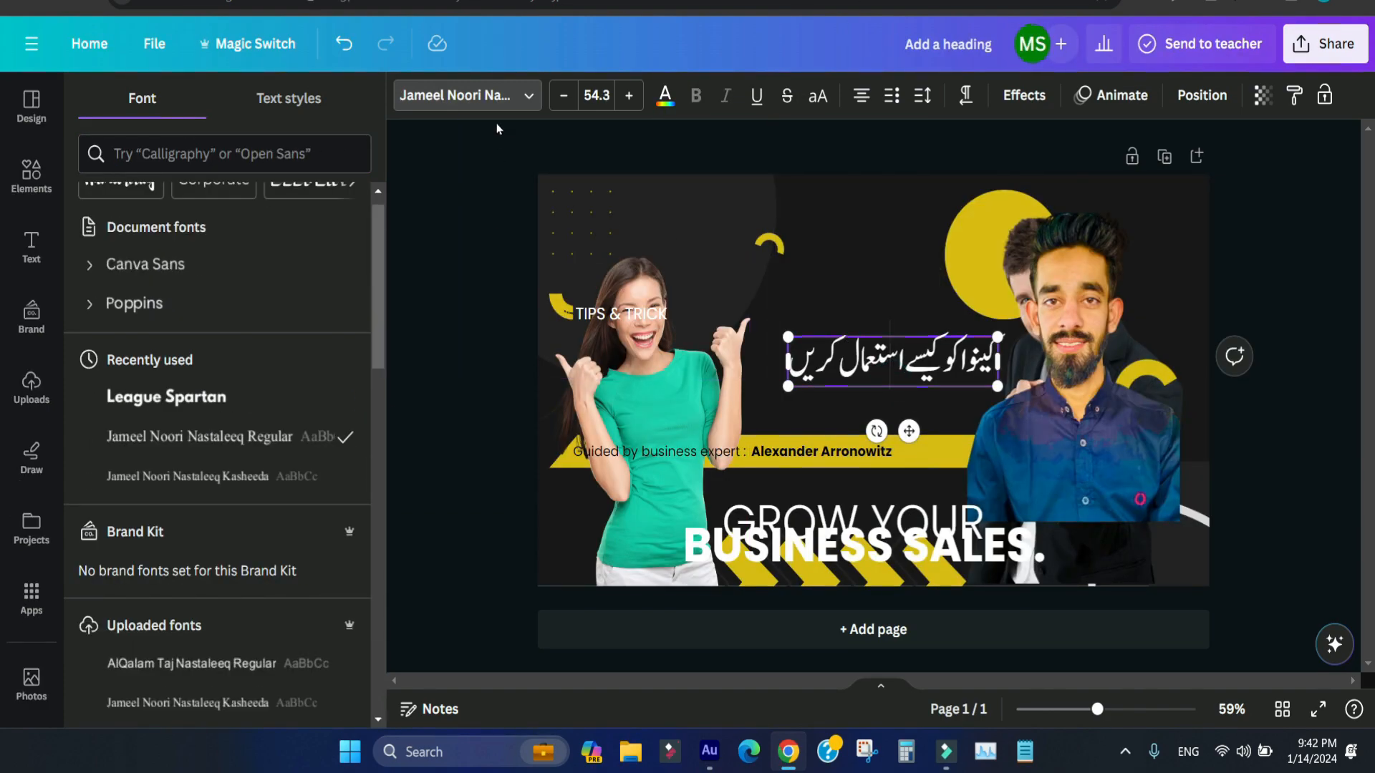
Switch to the business sales design and search its fonts for "jam"
click(487, 95)
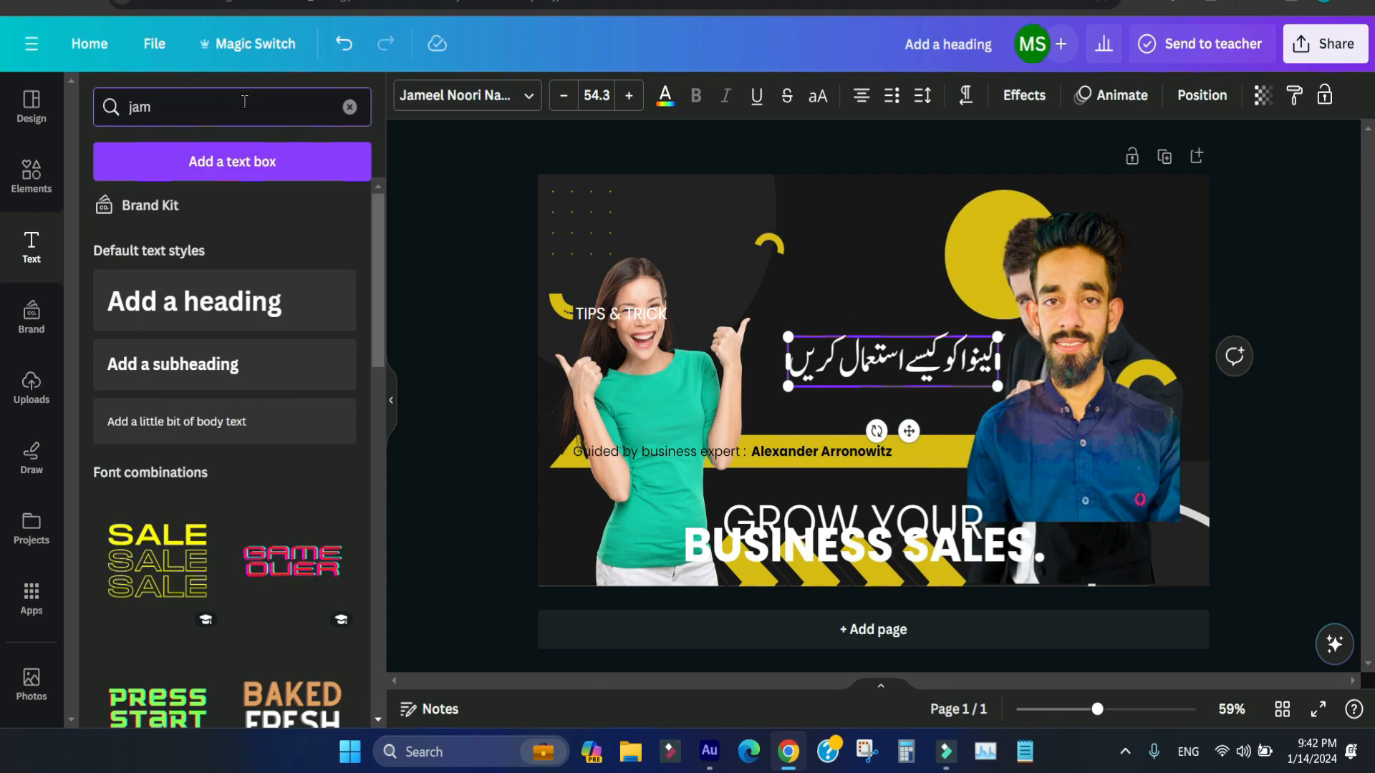
click(526, 95)
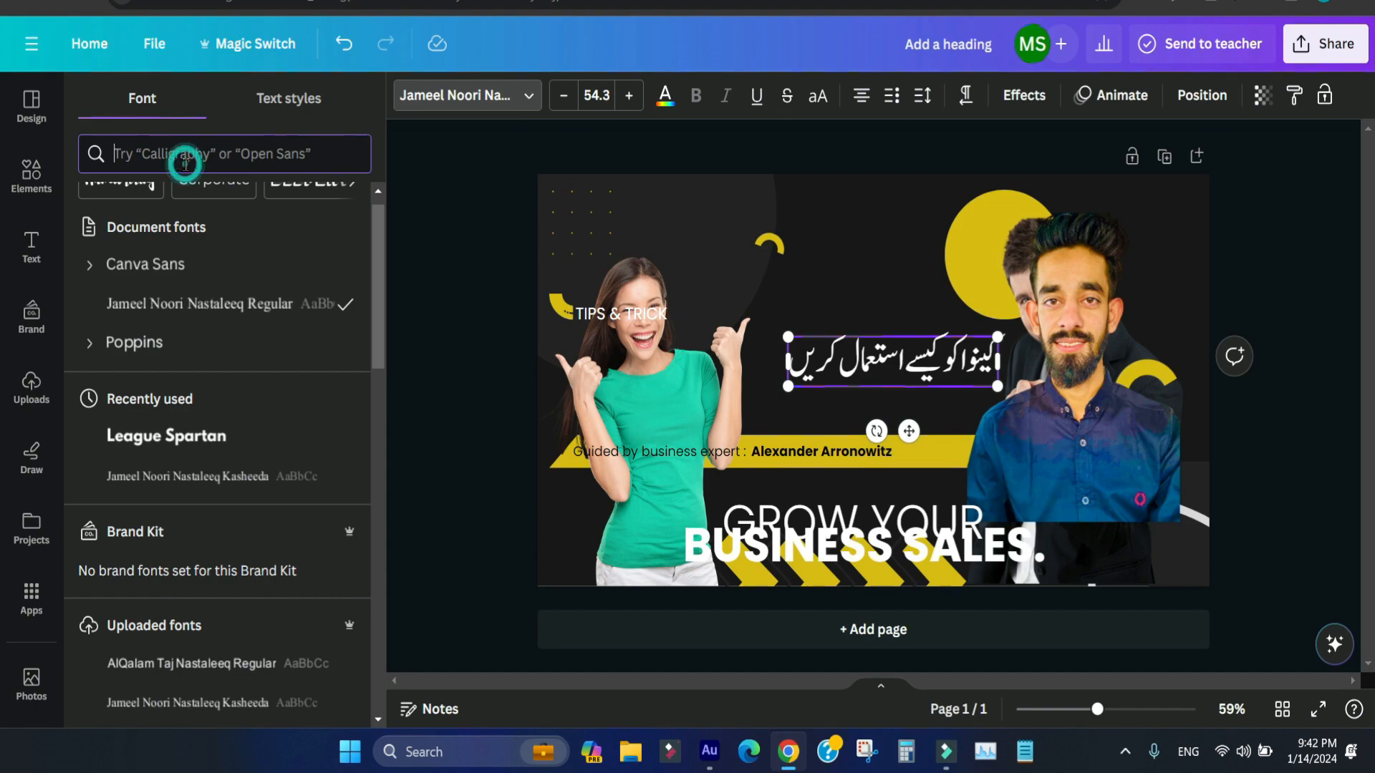
click(186, 161)
text(ja)
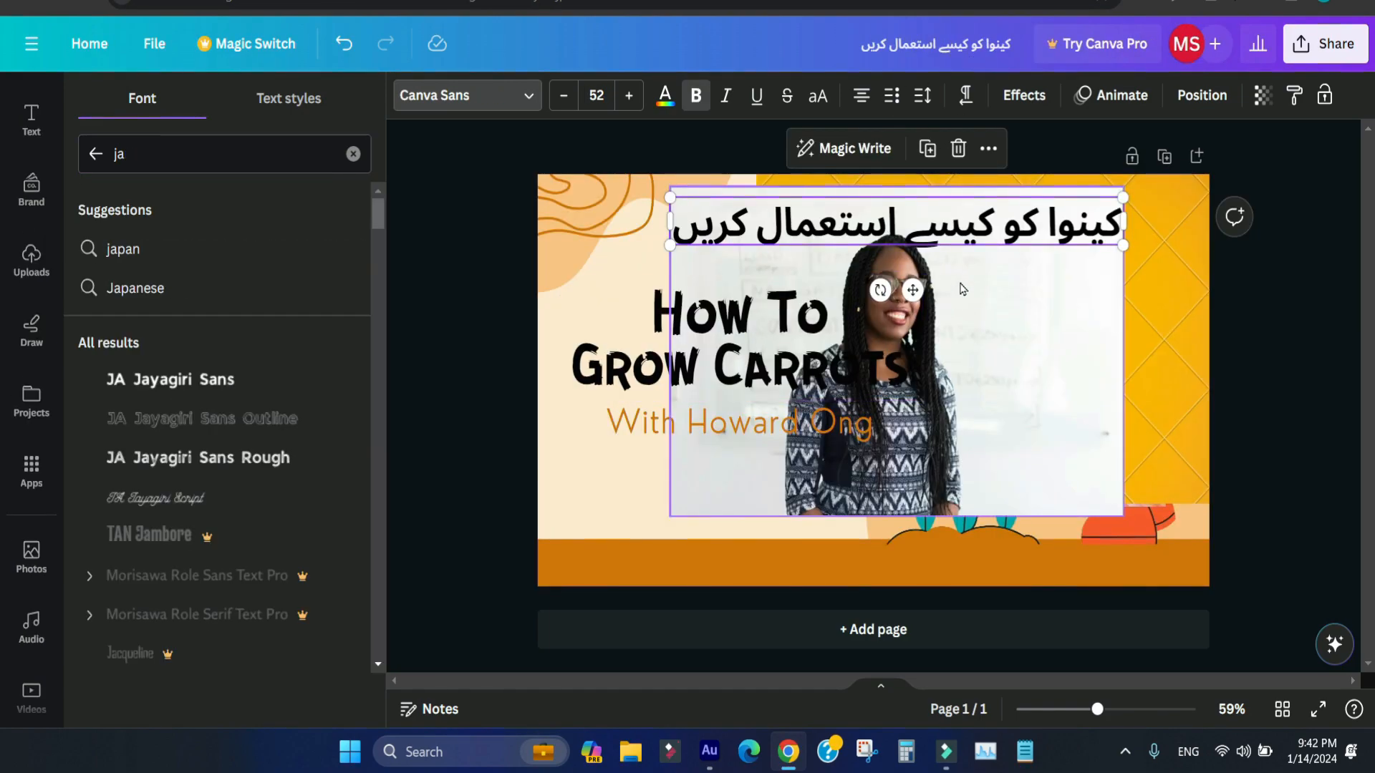
In the carrot design, scale the Urdu heading down to size 42.1 and keep it near the whiteboard photo's upper edge
click(1284, 361)
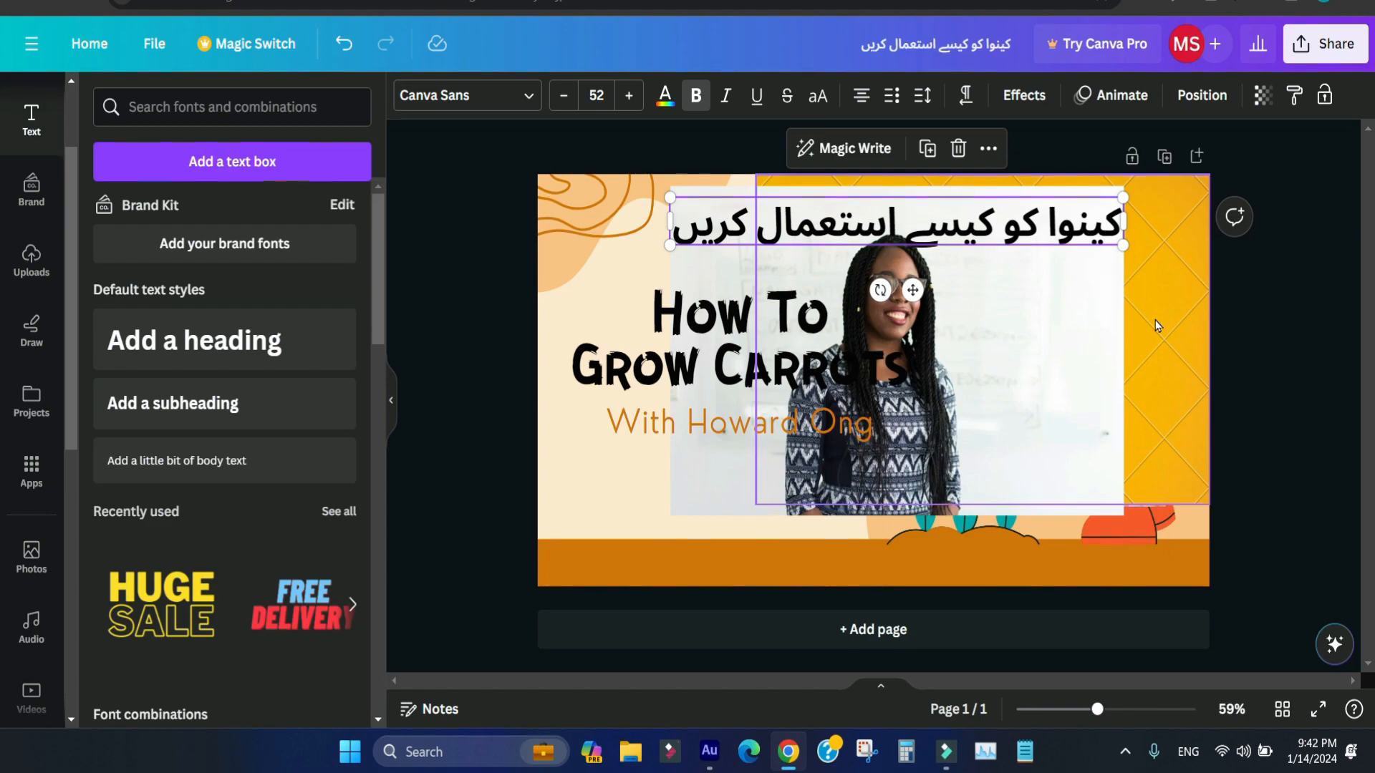
click(1261, 305)
drag(1012, 238, 1000, 253)
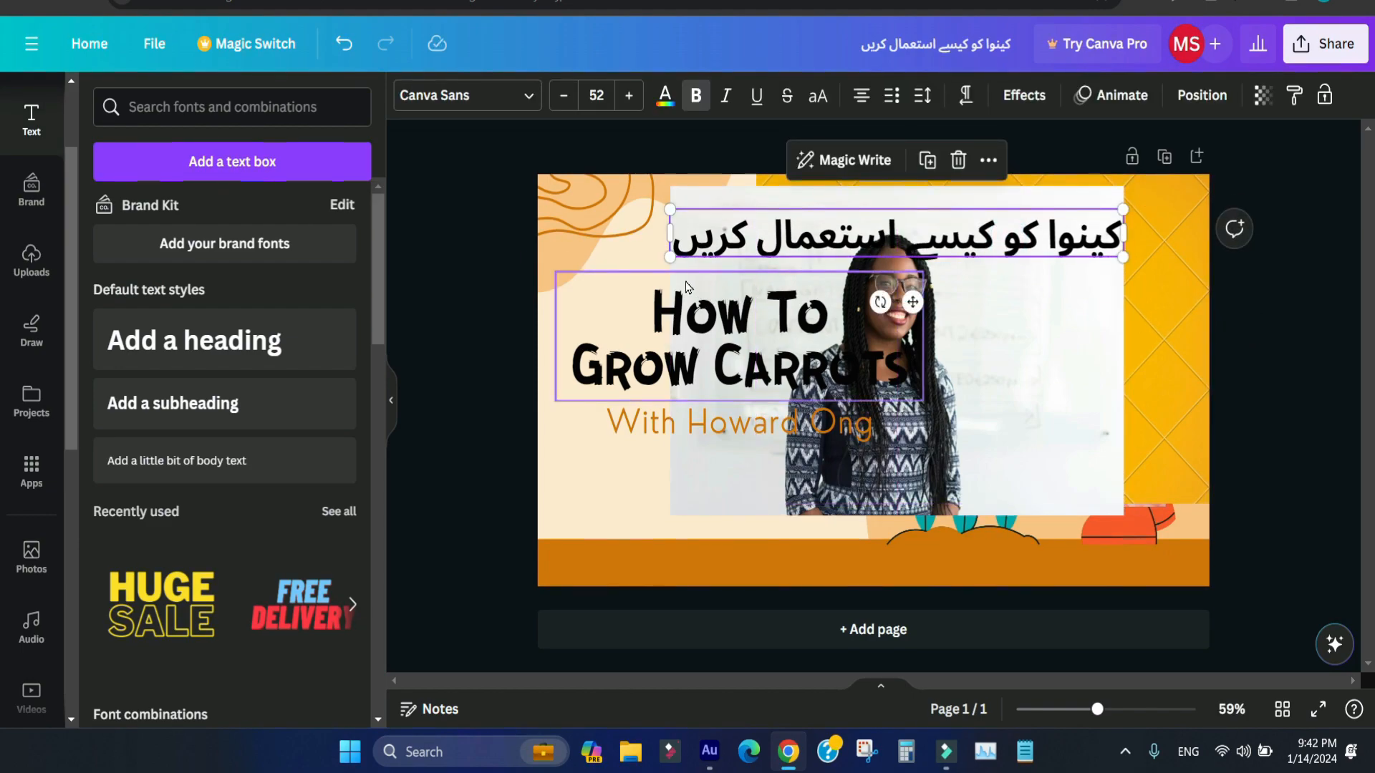
drag(671, 256, 760, 238)
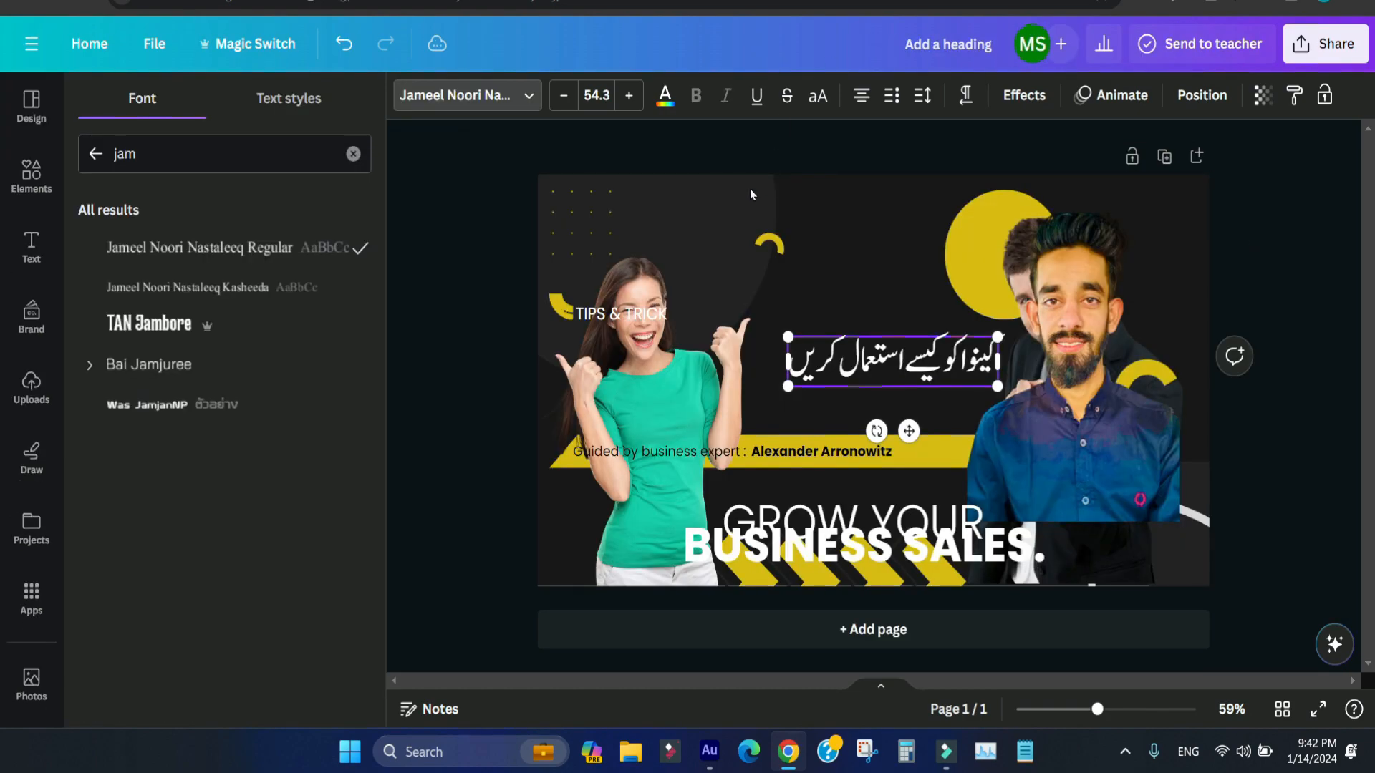
In the business sales design, move the Urdu heading up near the upper edge, beside the yellow circle
click(1256, 285)
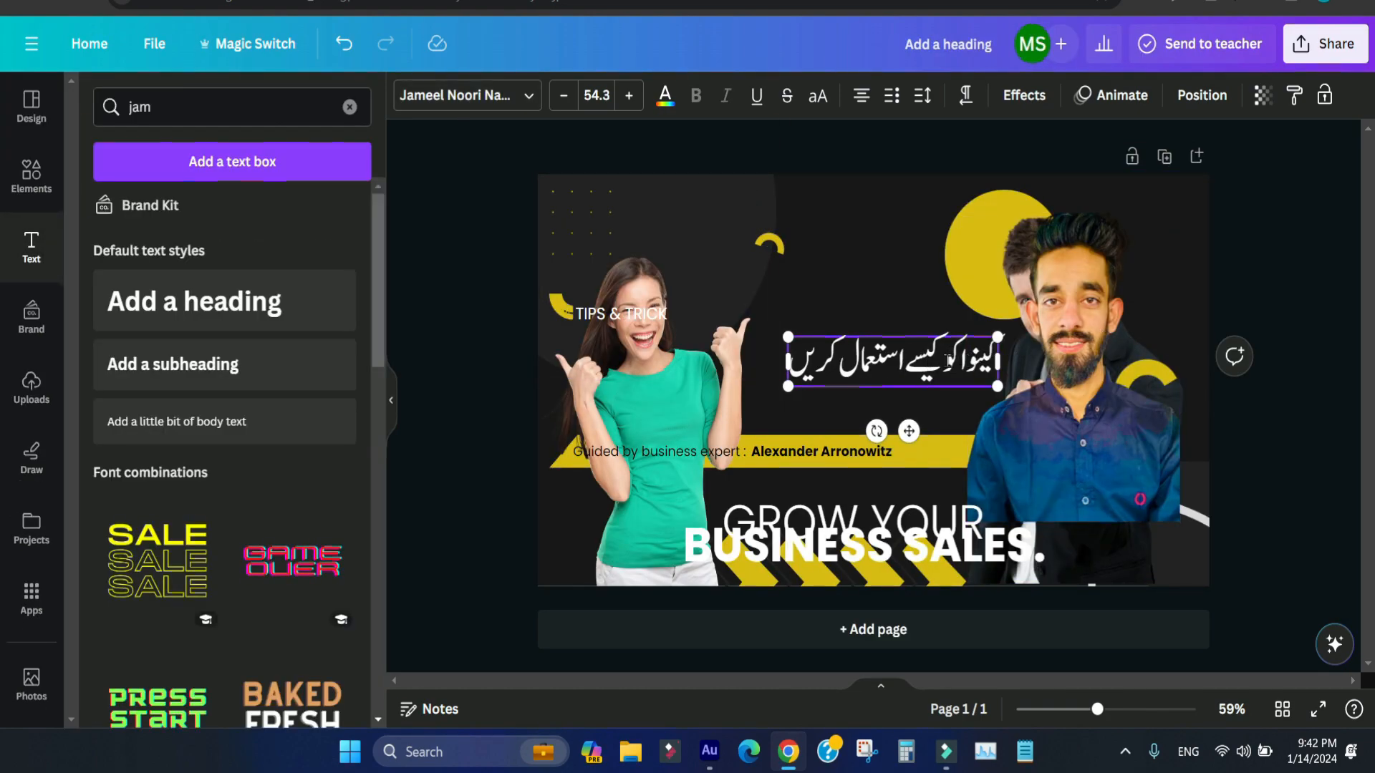
drag(988, 362, 913, 246)
click(1216, 246)
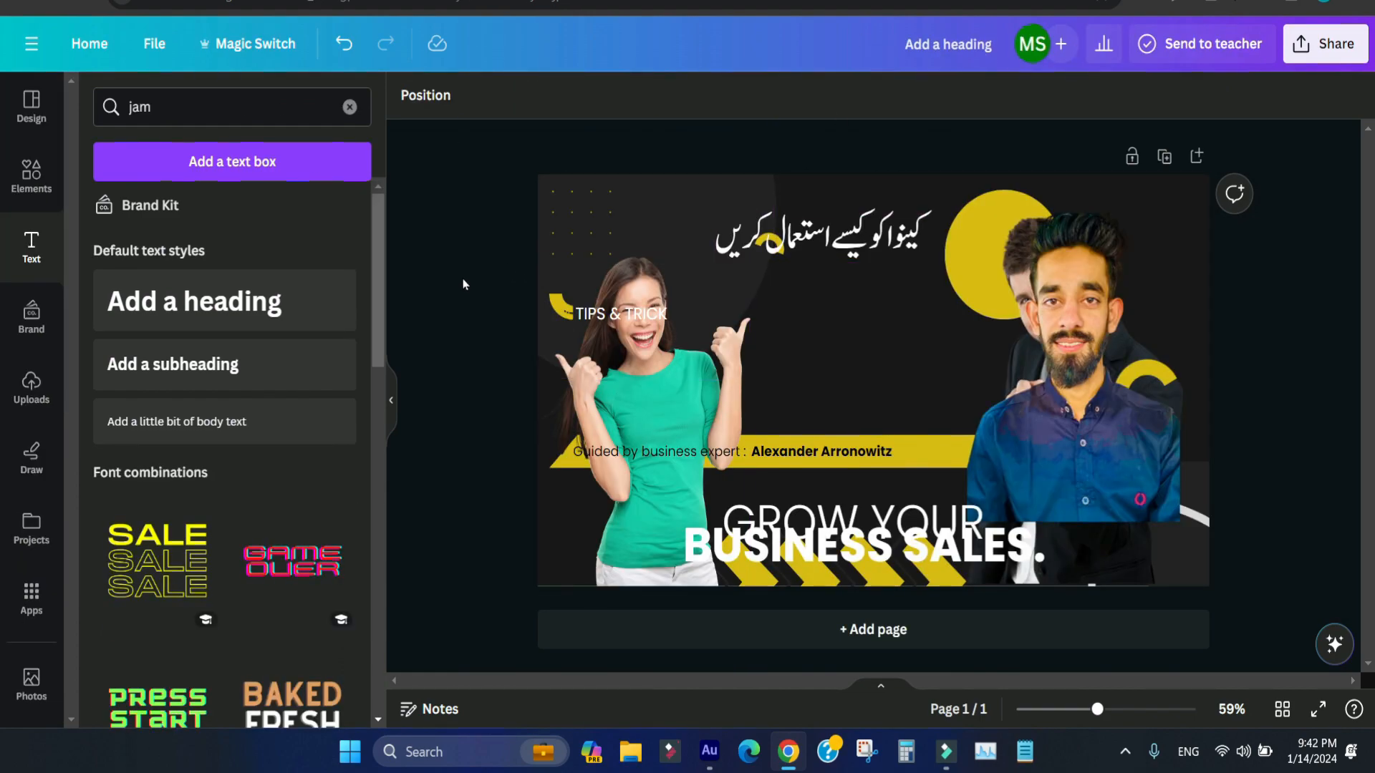
Copy the Urdu heading from the business sales design into the carrot design and place it along the lower edge
click(808, 246)
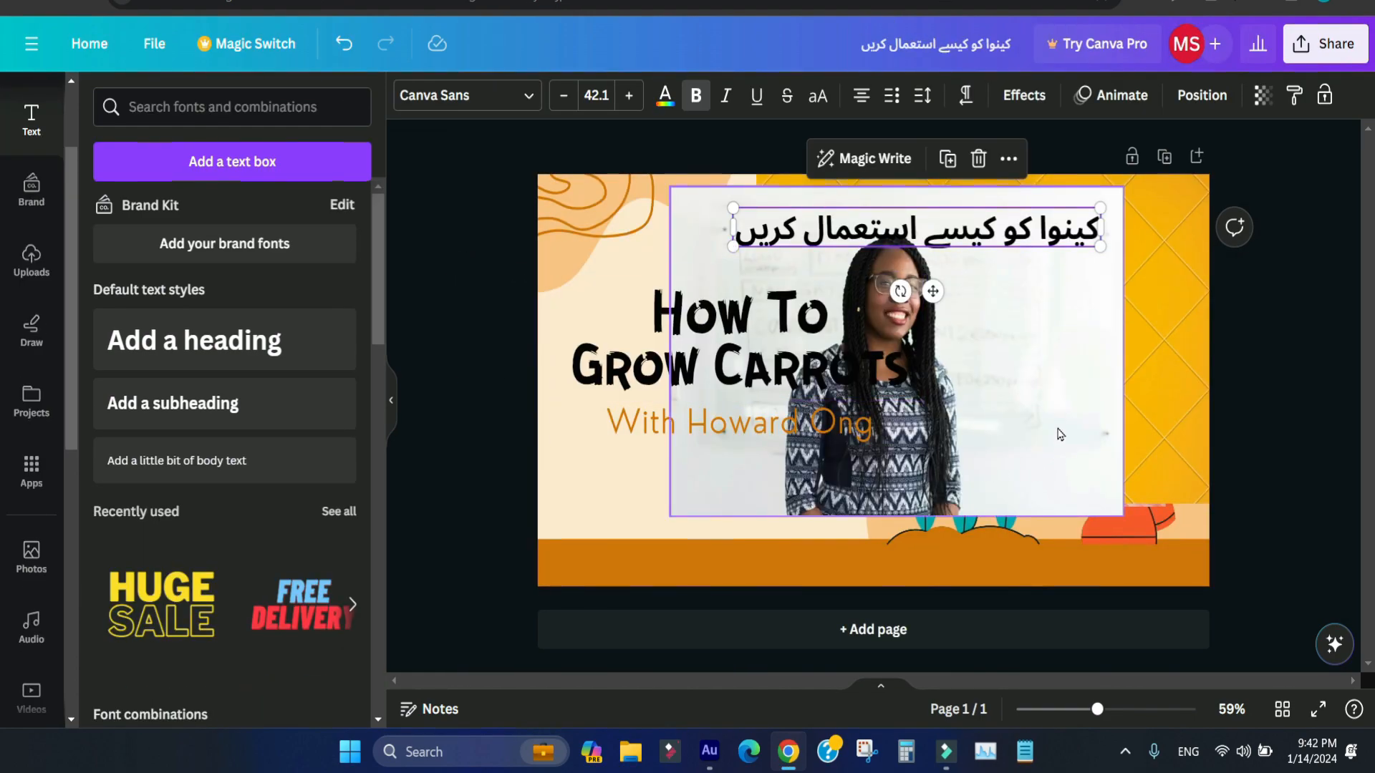
click(1059, 428)
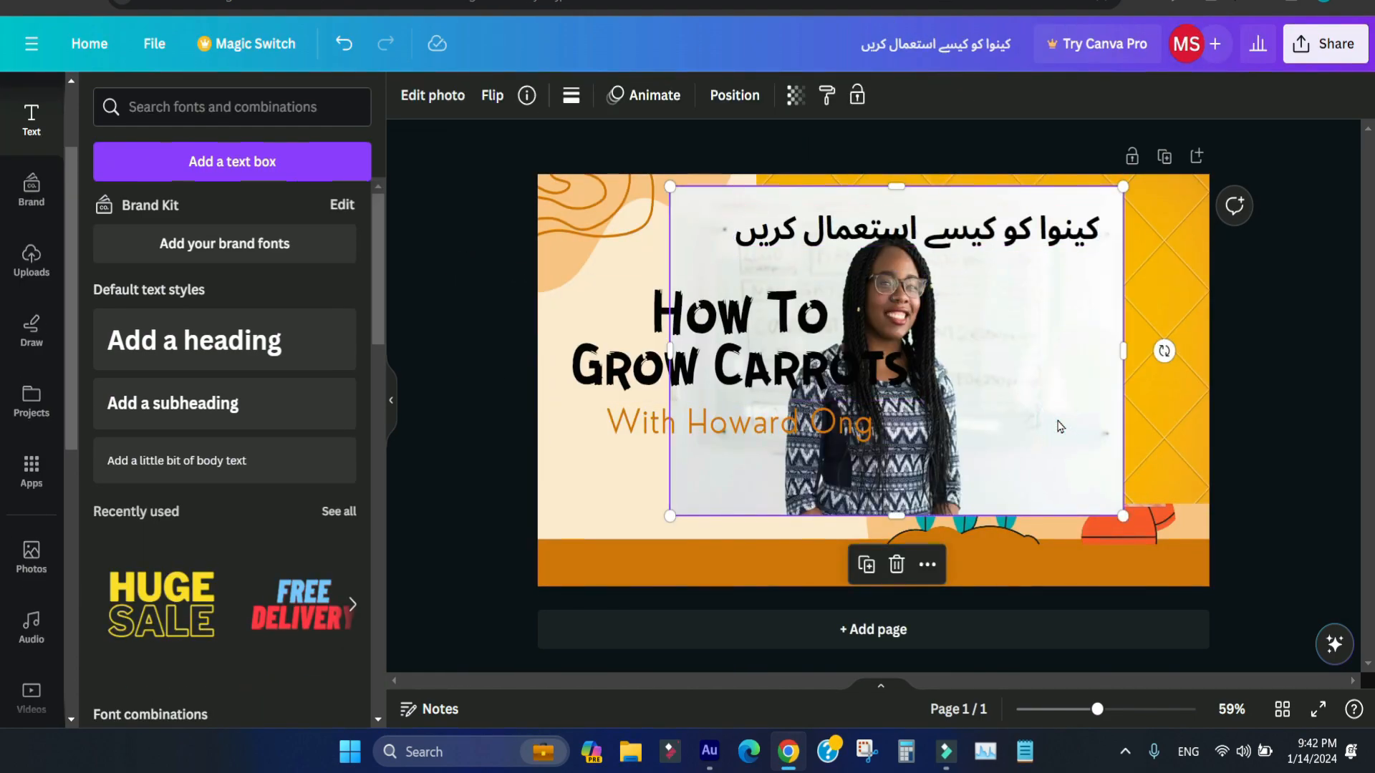
key(ctrl+v)
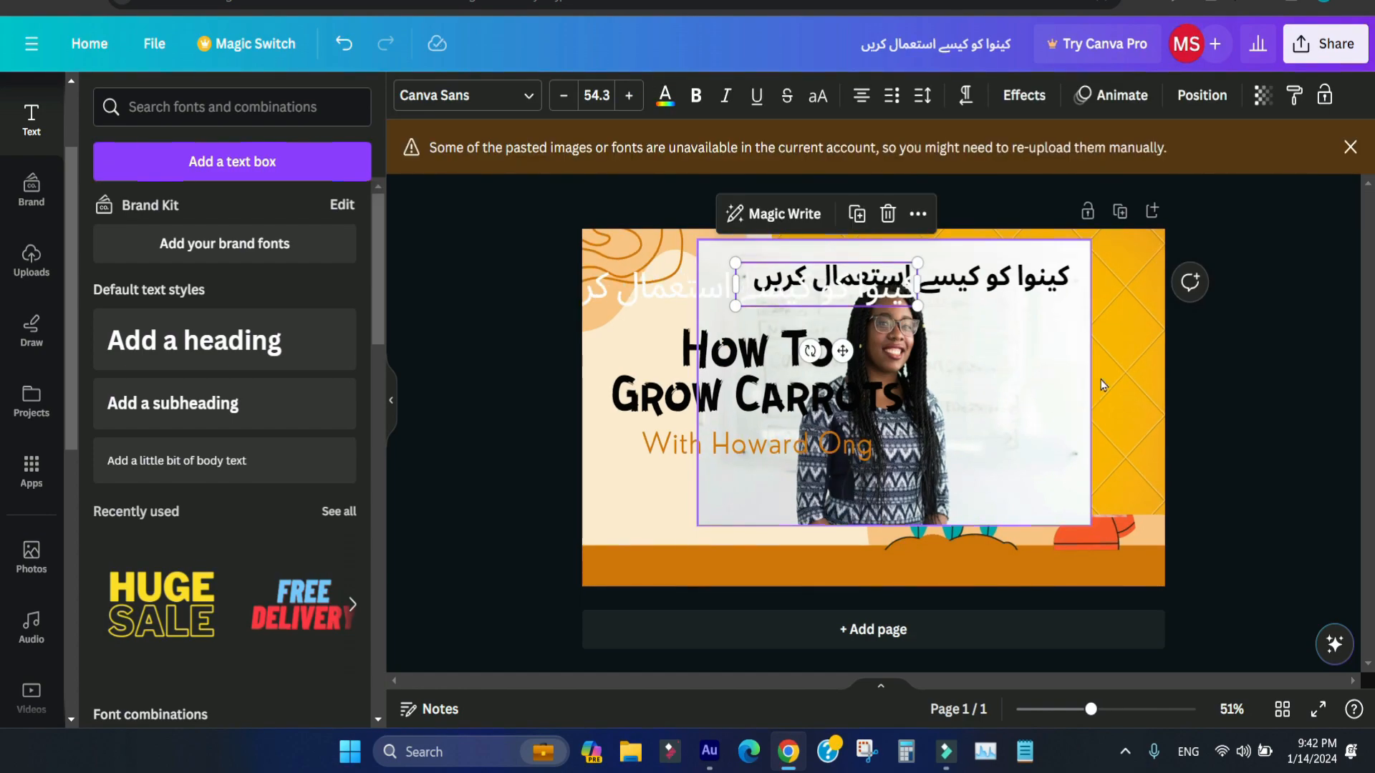
click(1182, 385)
drag(875, 290, 954, 575)
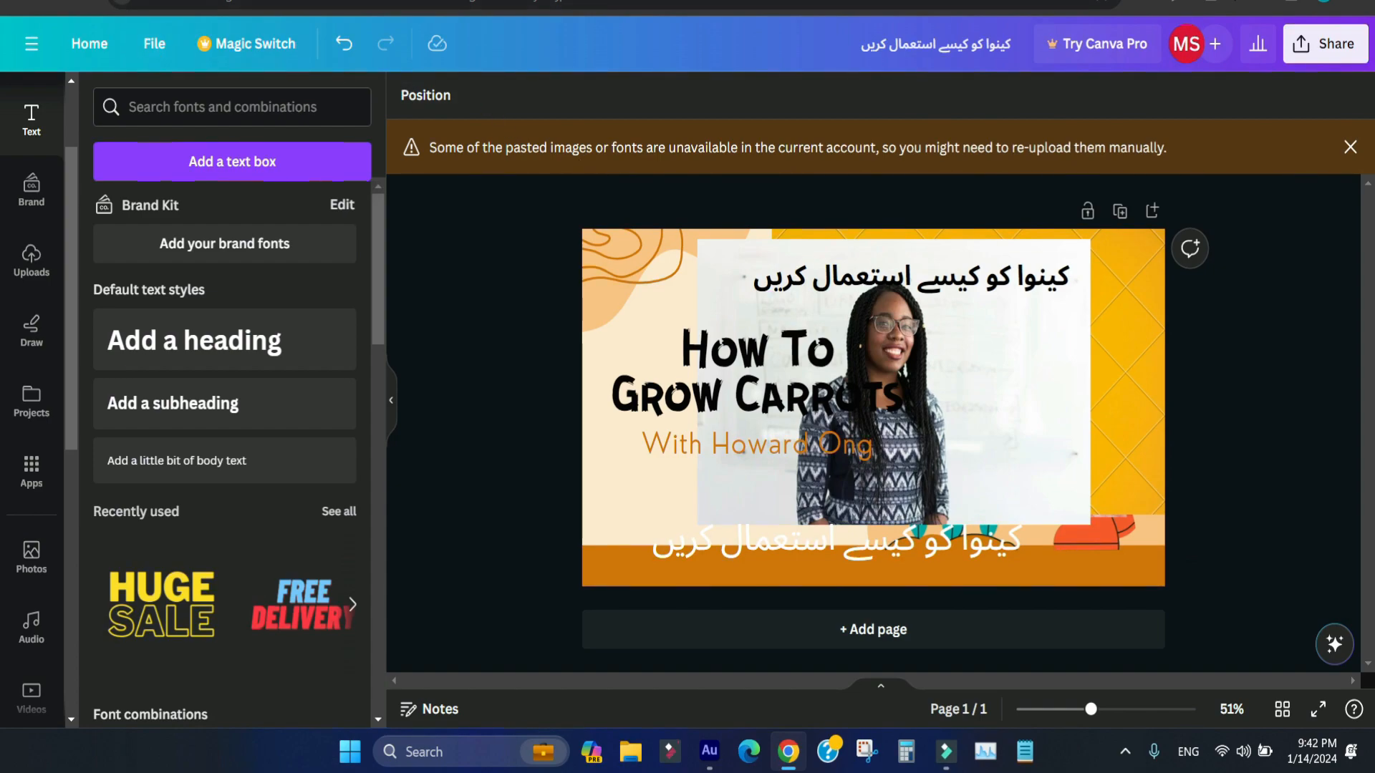
drag(960, 527, 993, 517)
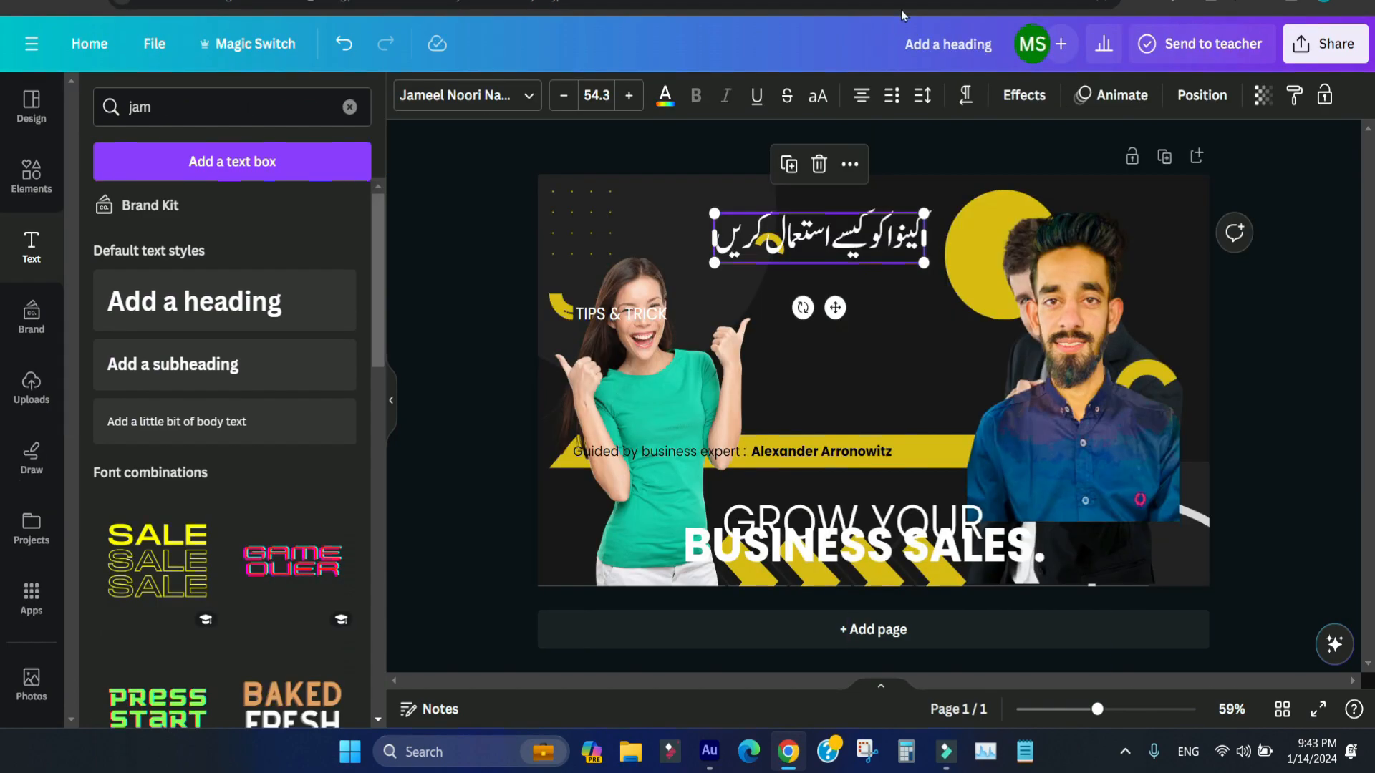
Select every element of the business sales design and open its sharing options
key(ctrl+a)
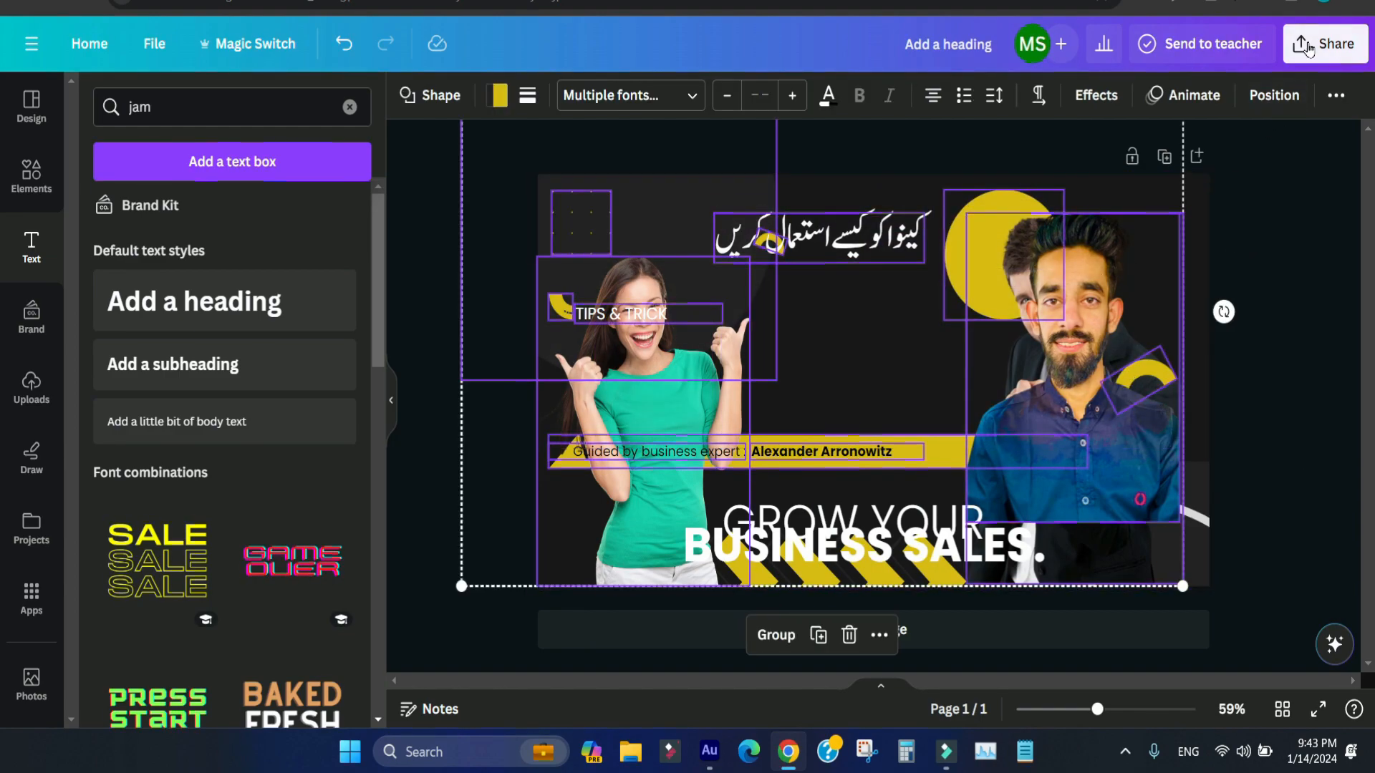
click(1307, 52)
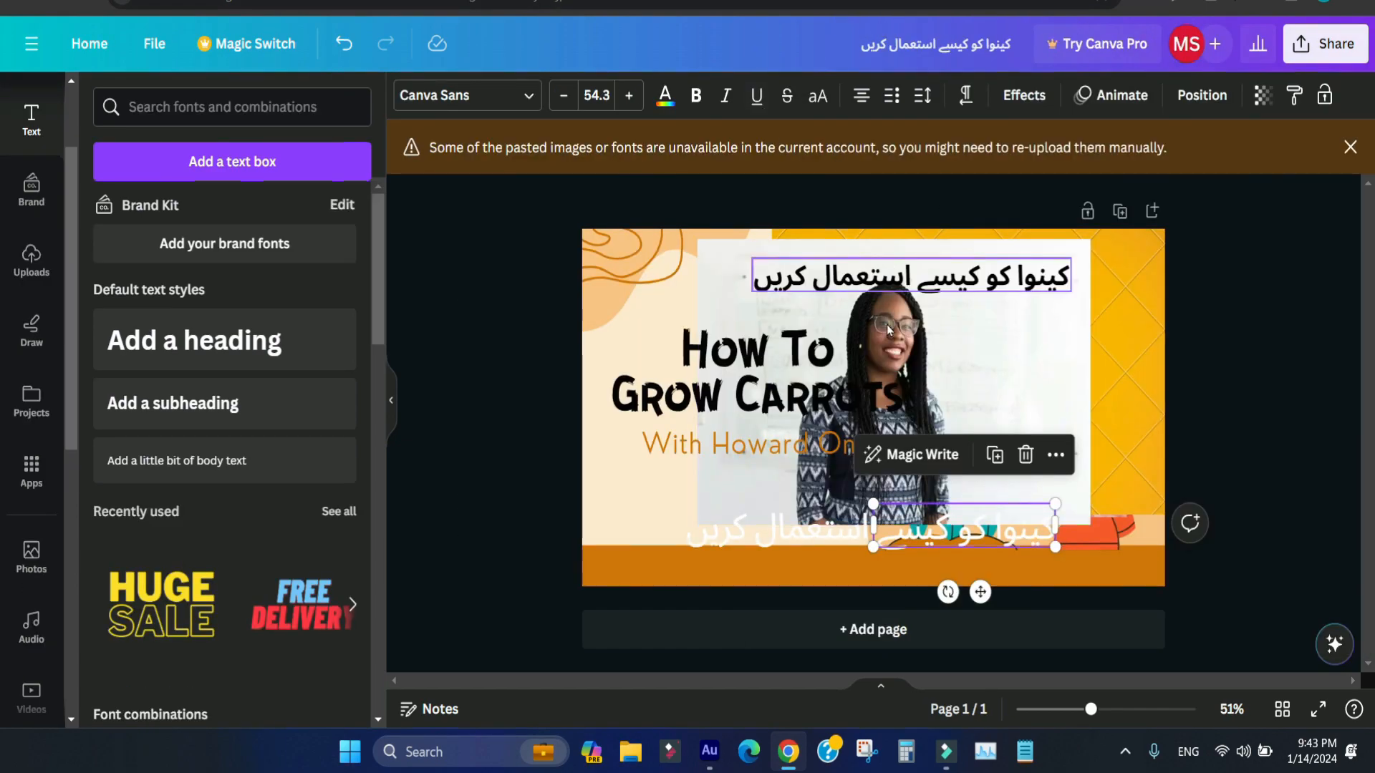
Switch to the carrot design, dismiss the warning about unavailable pasted images or fonts, and undo a trial move of the Urdu heading
click(1252, 362)
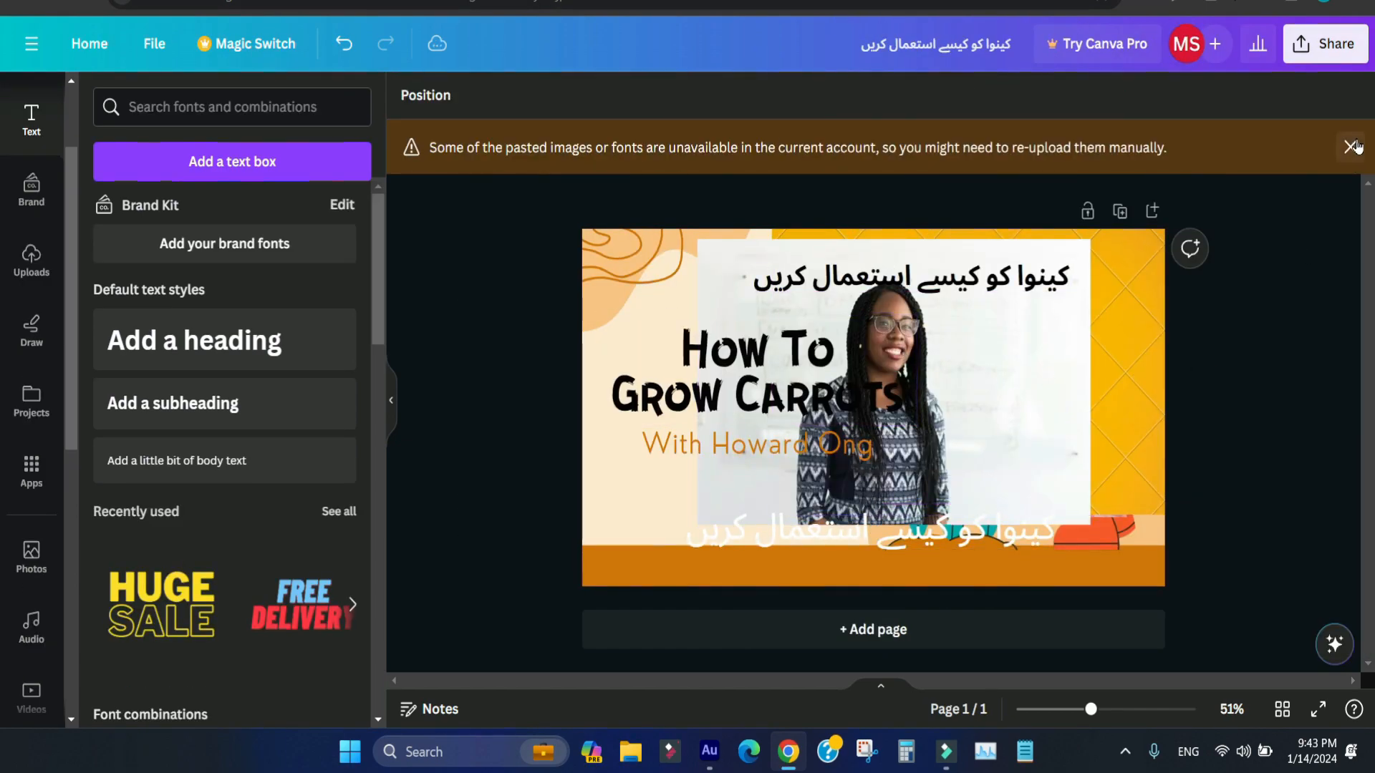
click(1349, 147)
drag(1036, 239, 1043, 328)
click(1267, 319)
key(ctrl+z)
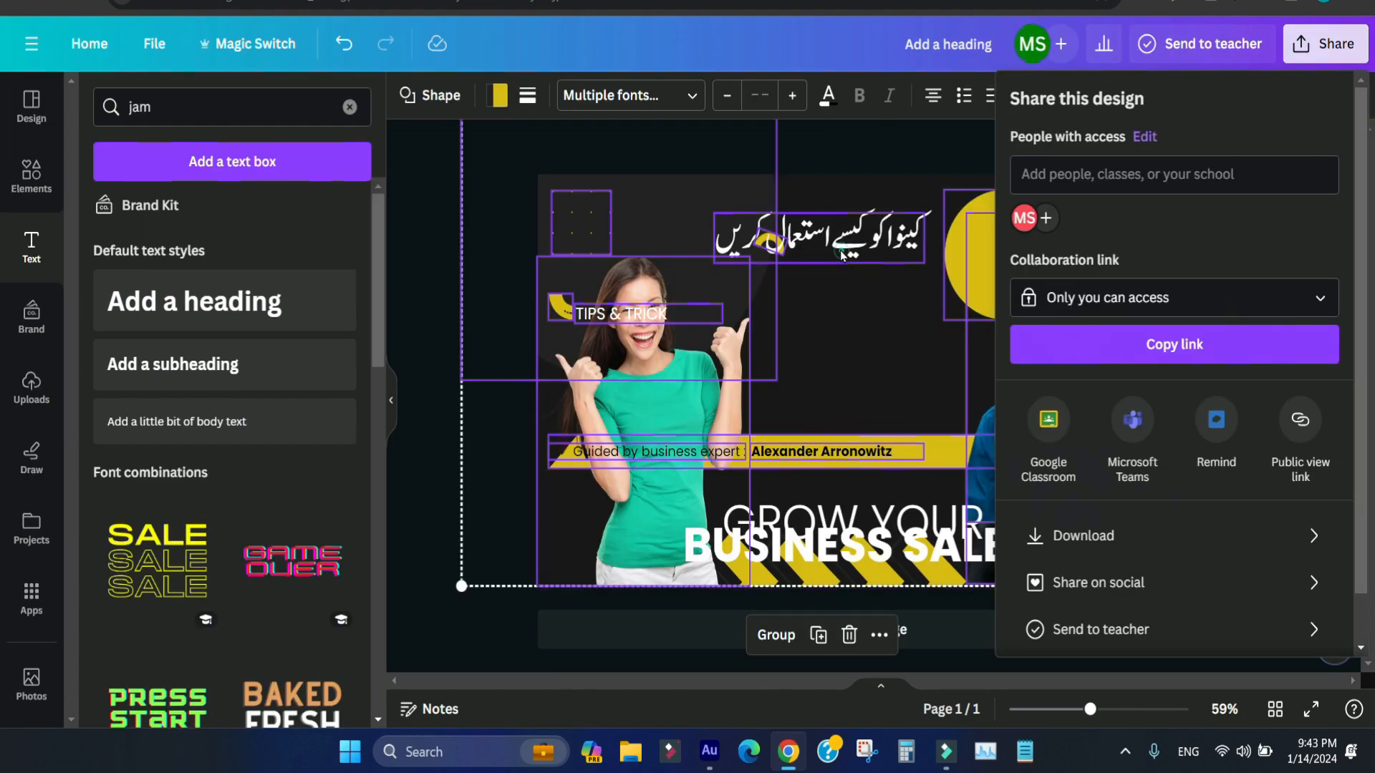
Return to the business sales design, close its sharing options and move the Urdu heading down to just above the yellow band
click(842, 256)
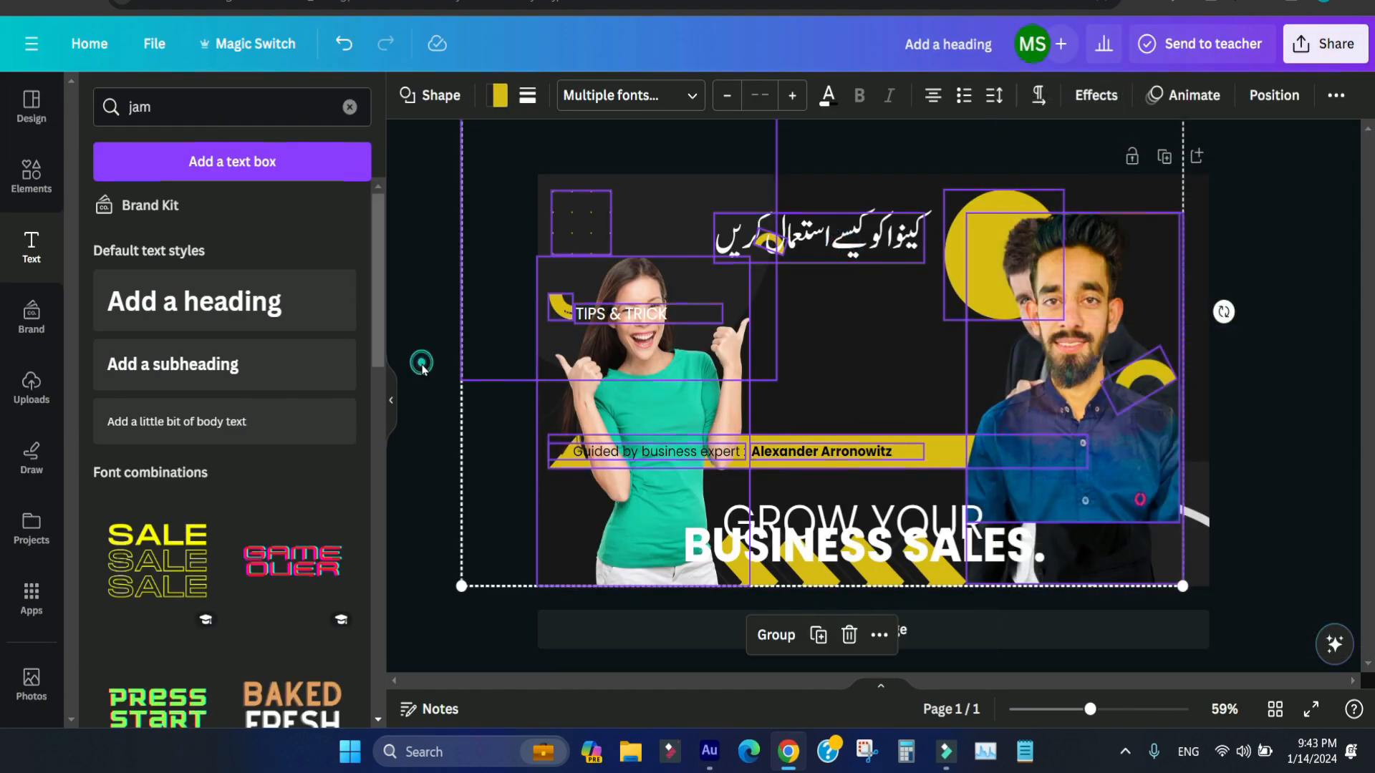
click(423, 366)
drag(819, 240, 877, 364)
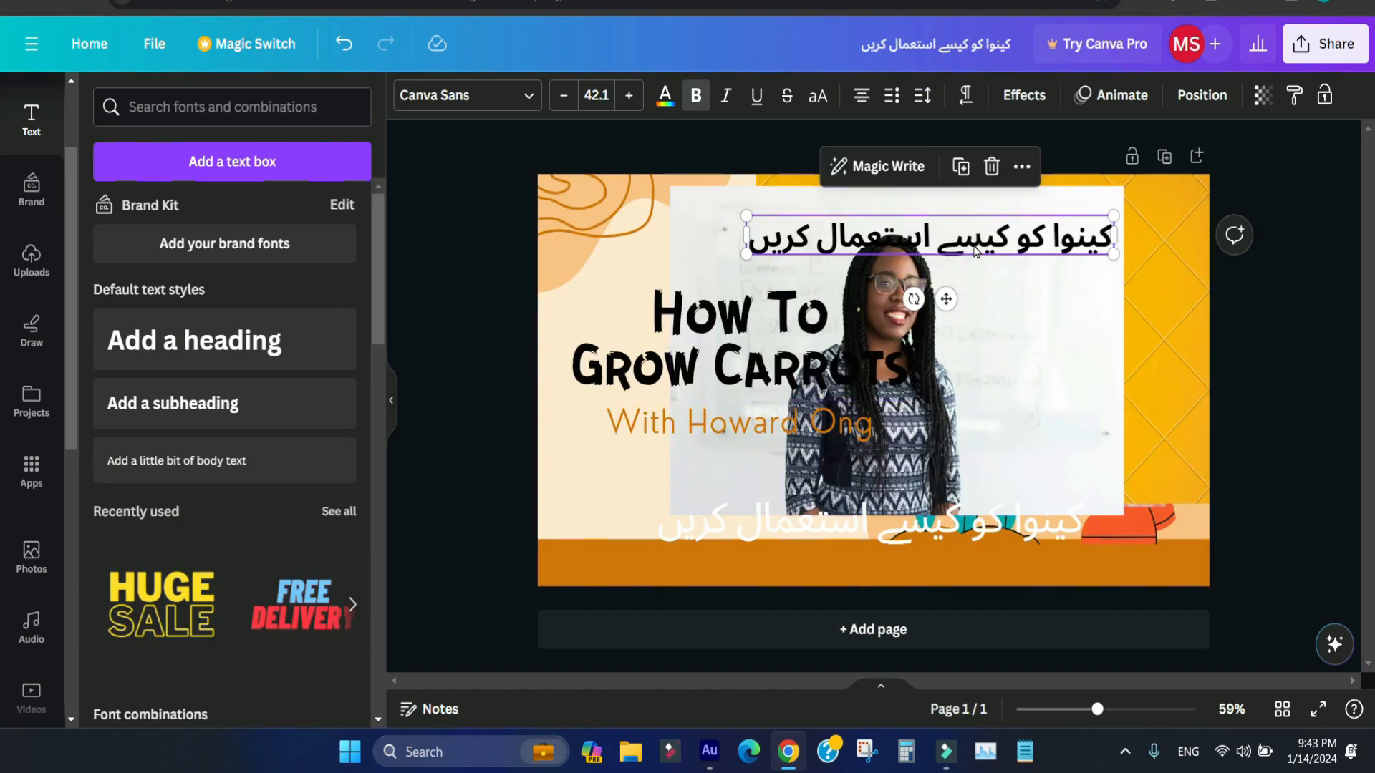
In the carrot design, scale the upper Urdu heading down to size 35.8 and centre it across the whiteboard photo's upper part
mouse_move(1004, 218)
mouse_down()
mouse_move(999, 466)
mouse_move(1015, 226)
mouse_up()
drag(780, 265, 832, 250)
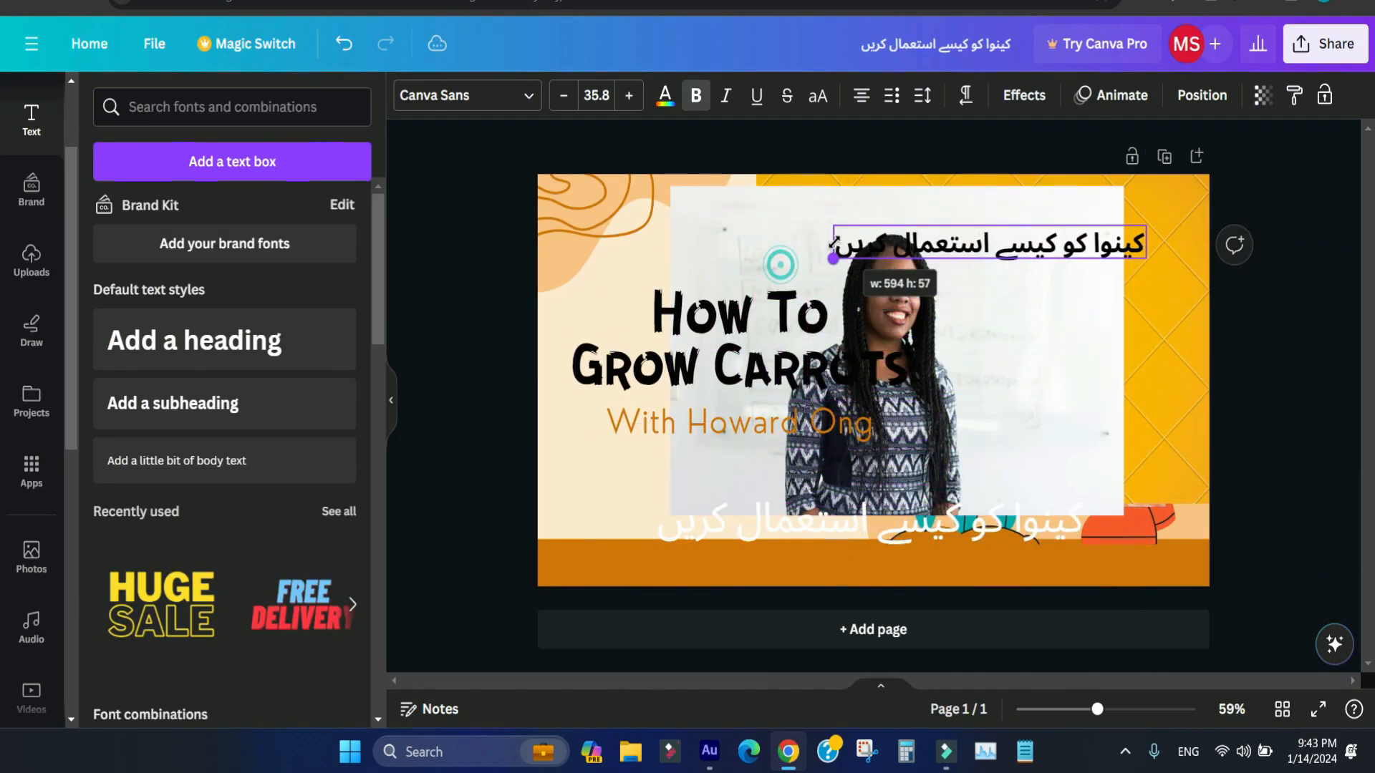
drag(923, 251, 861, 254)
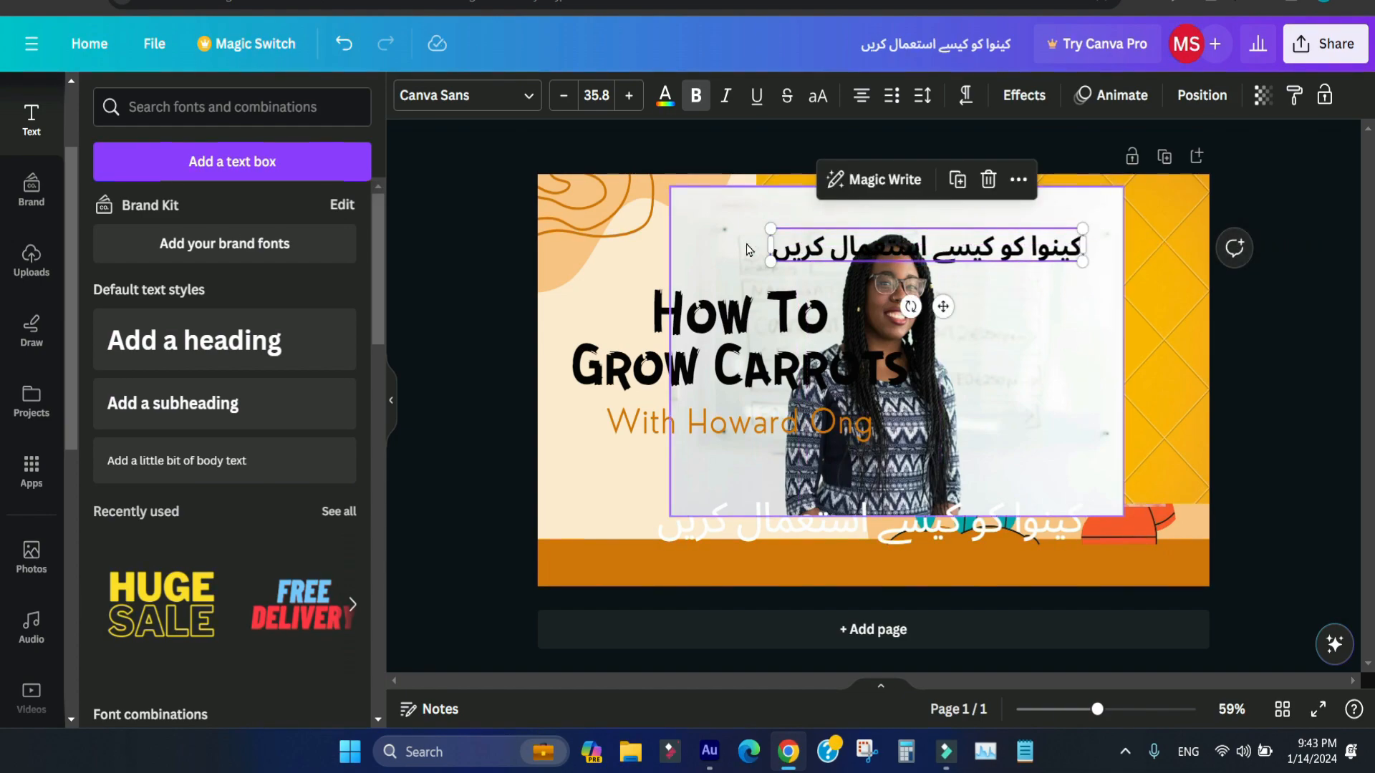
Examine the text effect styles and shapes offered for the Urdu heading
click(1035, 102)
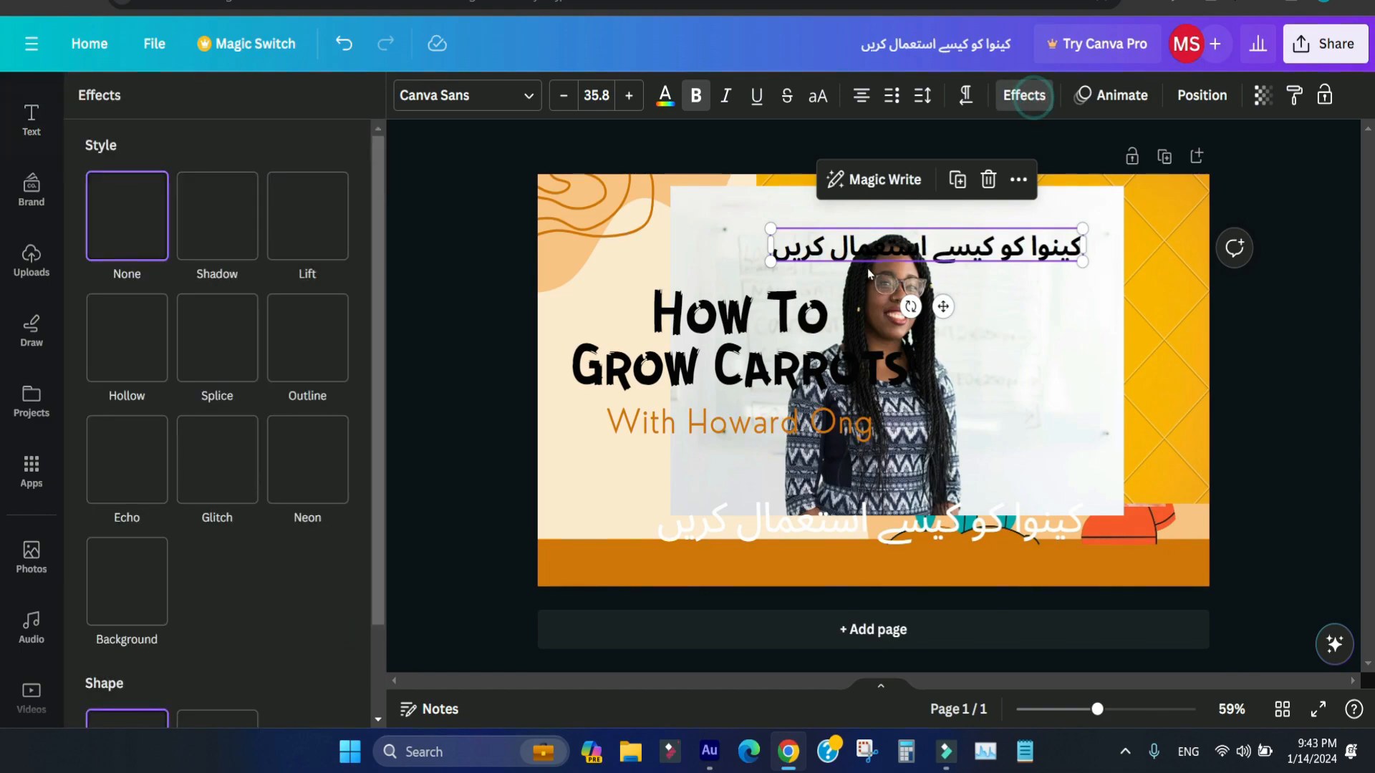
scroll(382, 358, down, 2)
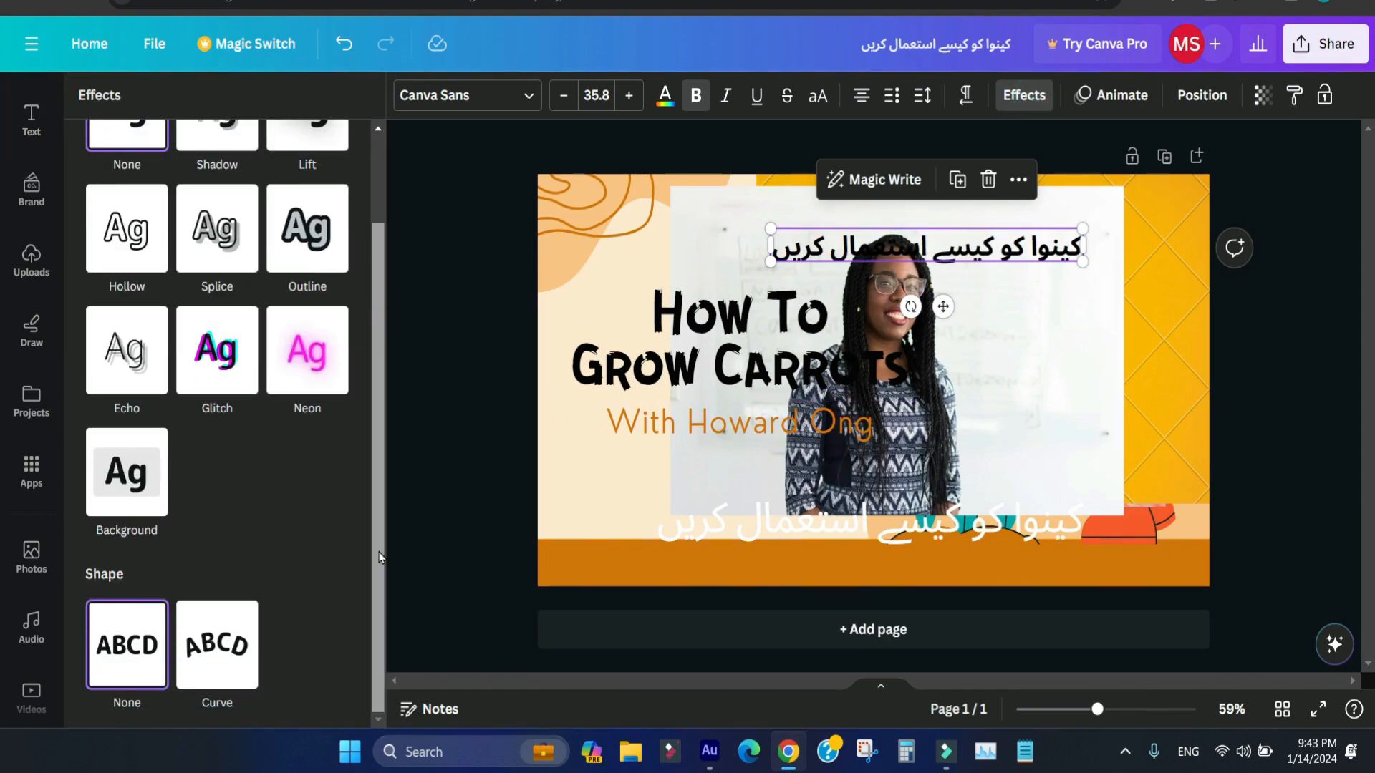
Create a custom animation for the whiteboard photo by moving it along a freehand path, keeping the Original movement style
click(1107, 351)
click(653, 96)
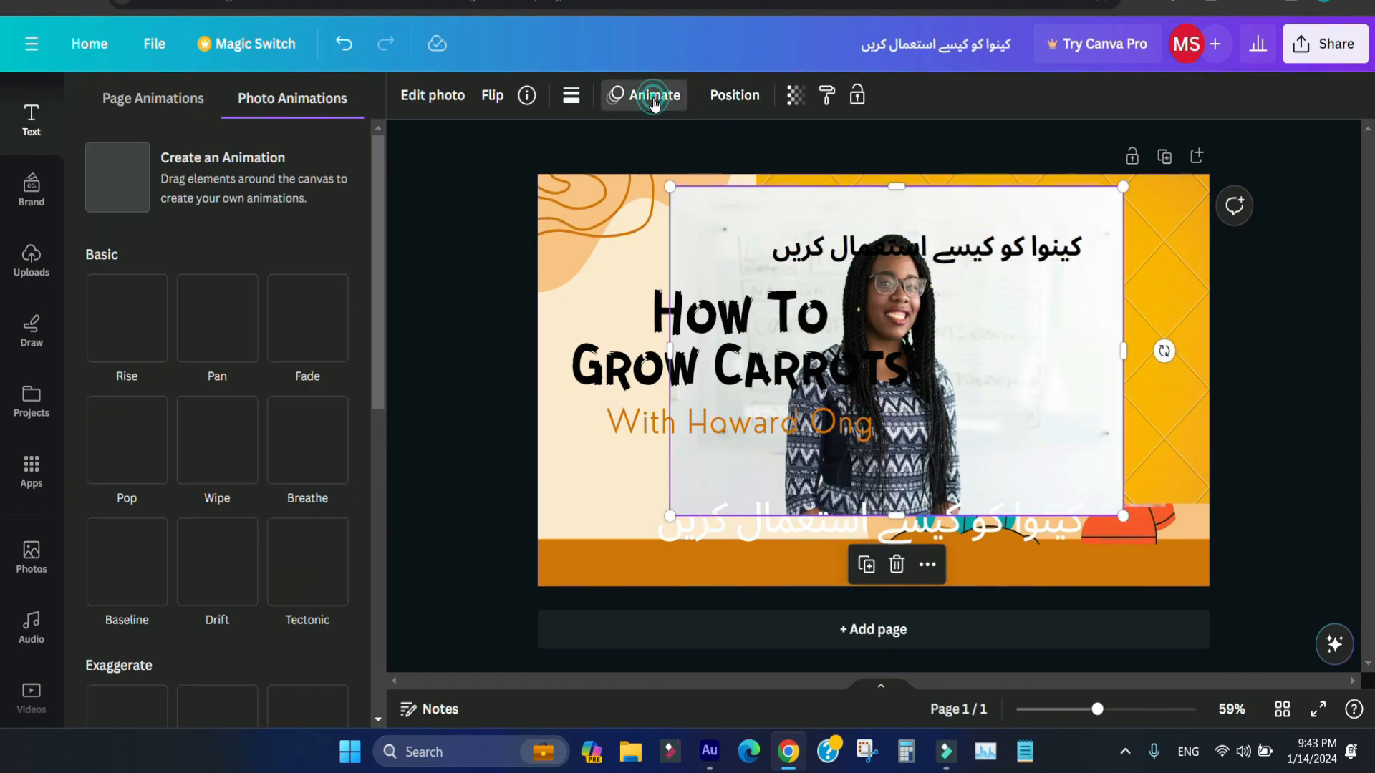
scroll(375, 358, down, 8)
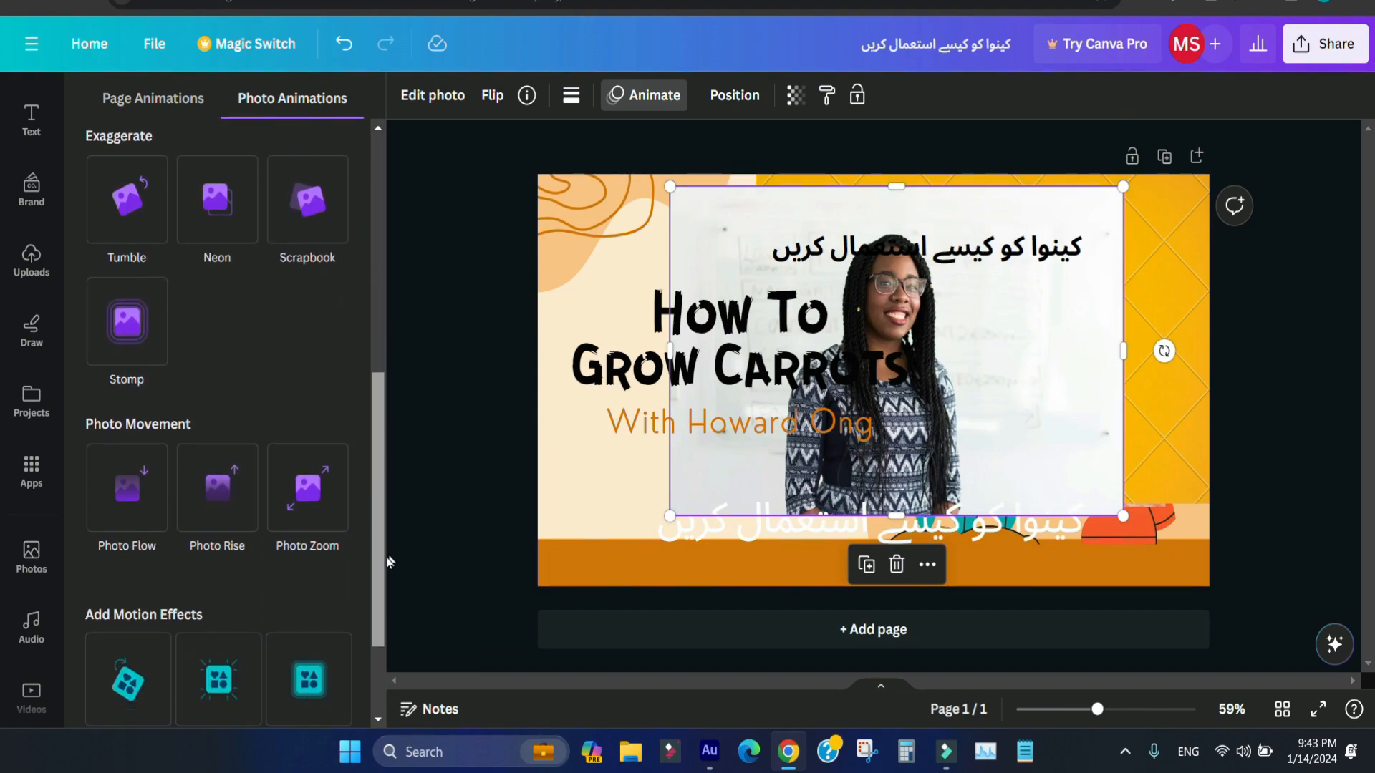
drag(372, 516, 372, 203)
click(273, 164)
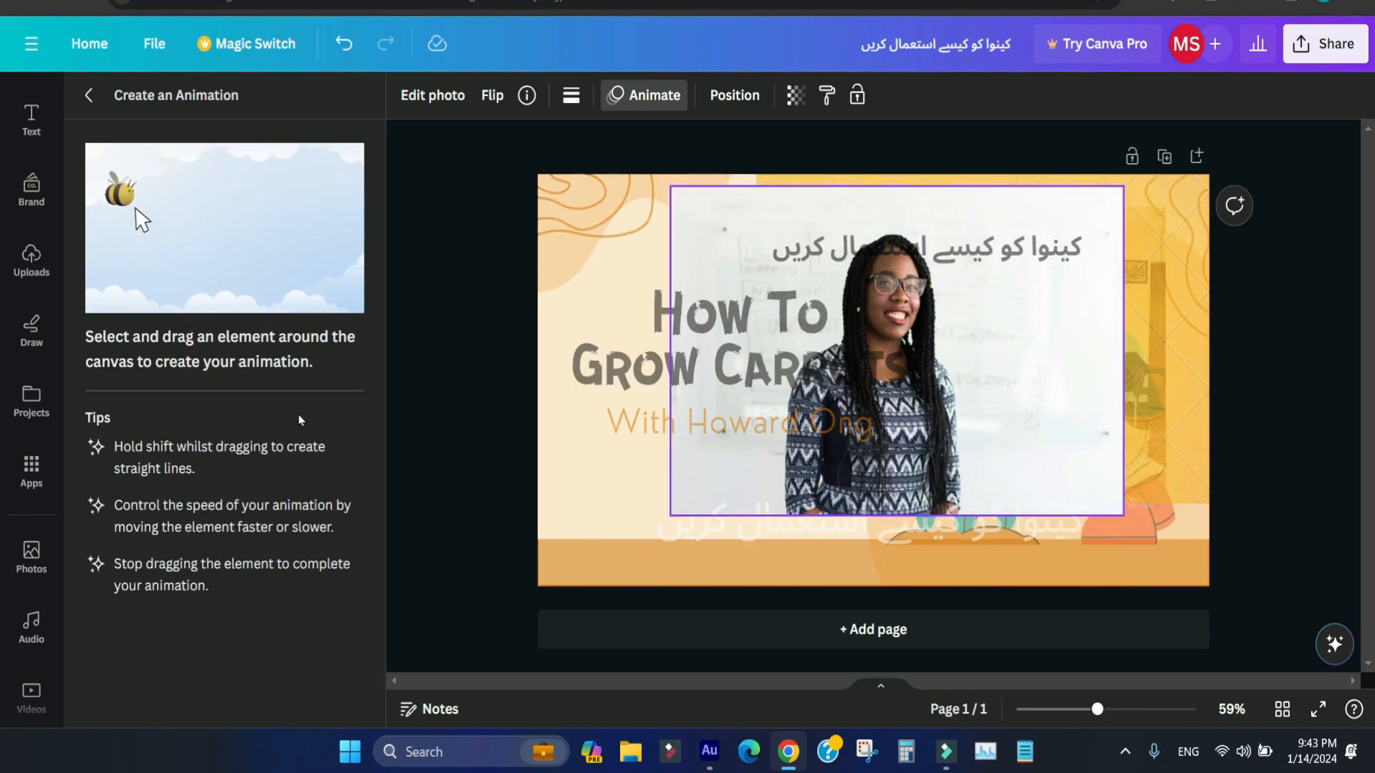
mouse_move(1036, 352)
mouse_down()
mouse_move(1032, 404)
mouse_move(957, 431)
mouse_up()
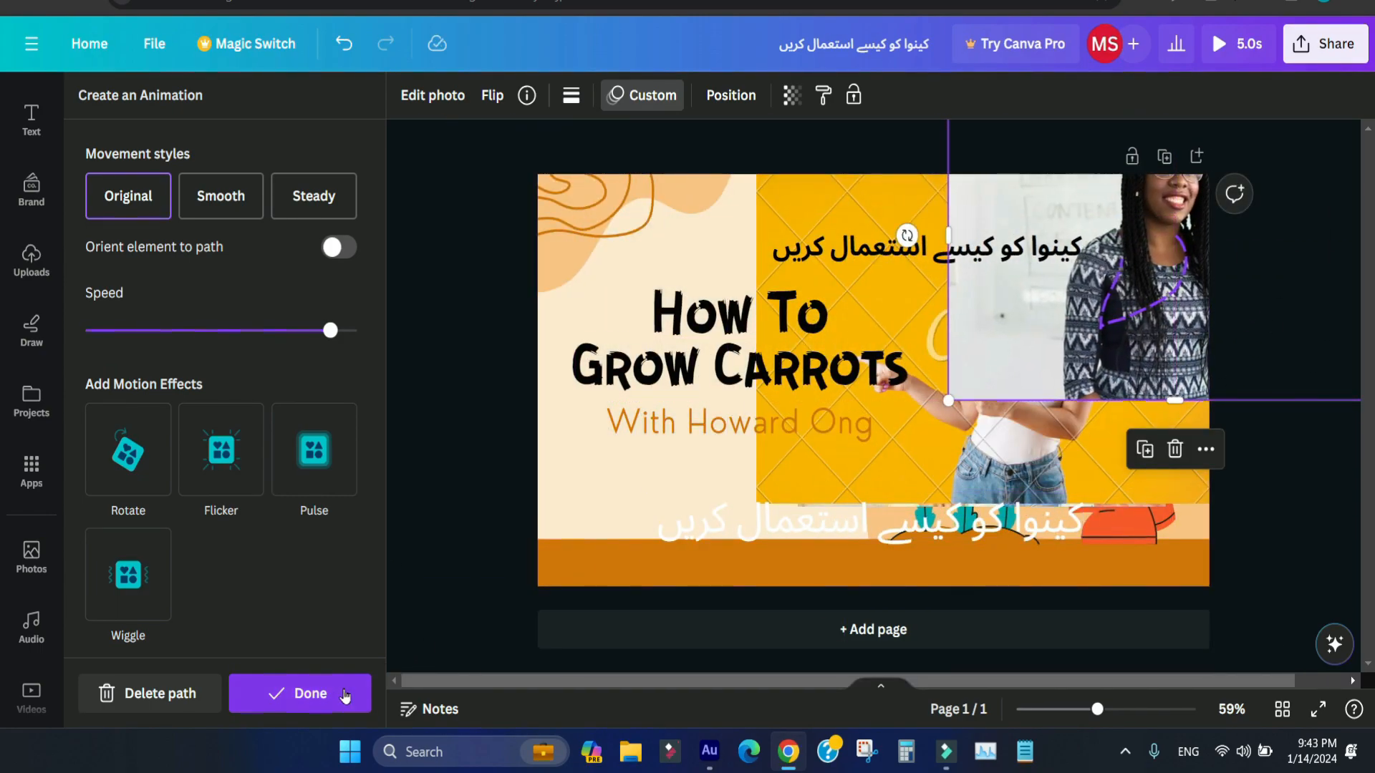
click(348, 693)
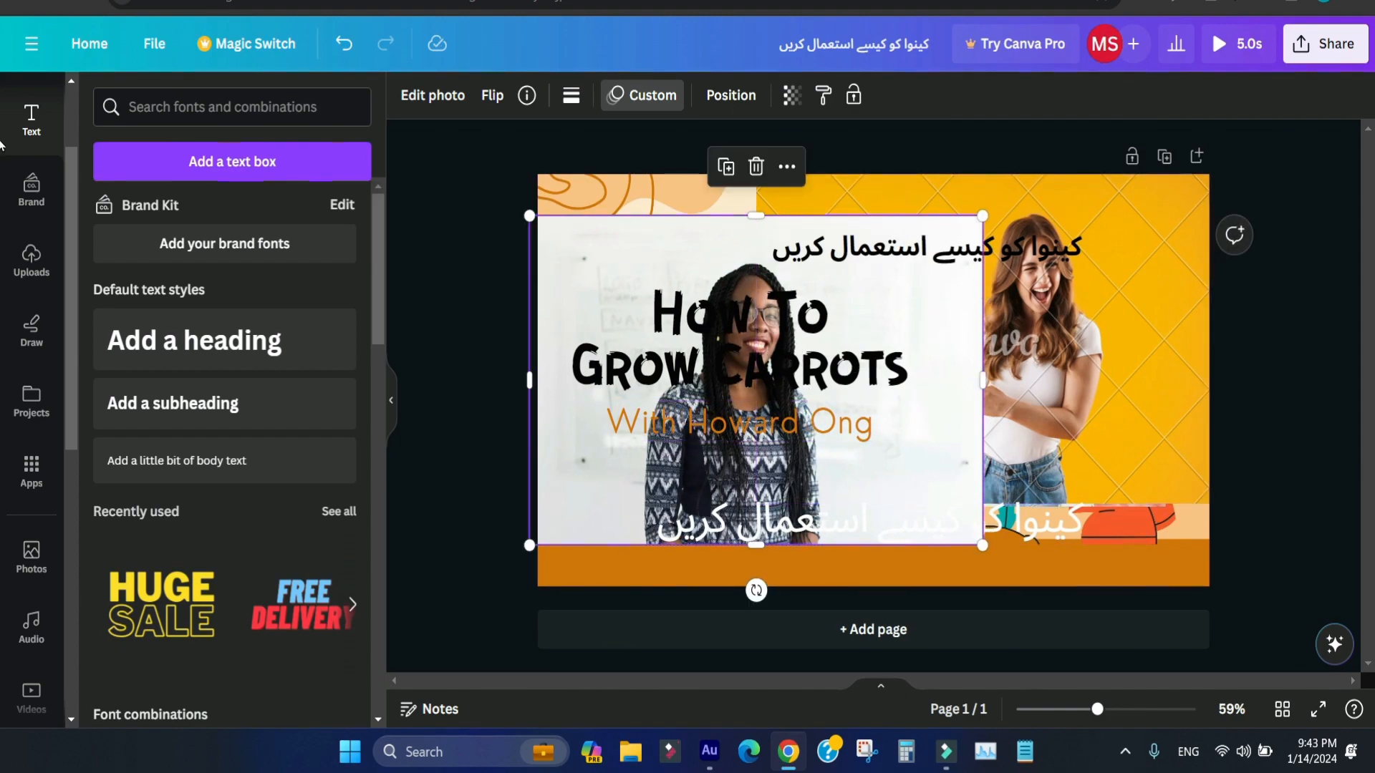
Open the carrot design's download options and review the available file types
click(1328, 51)
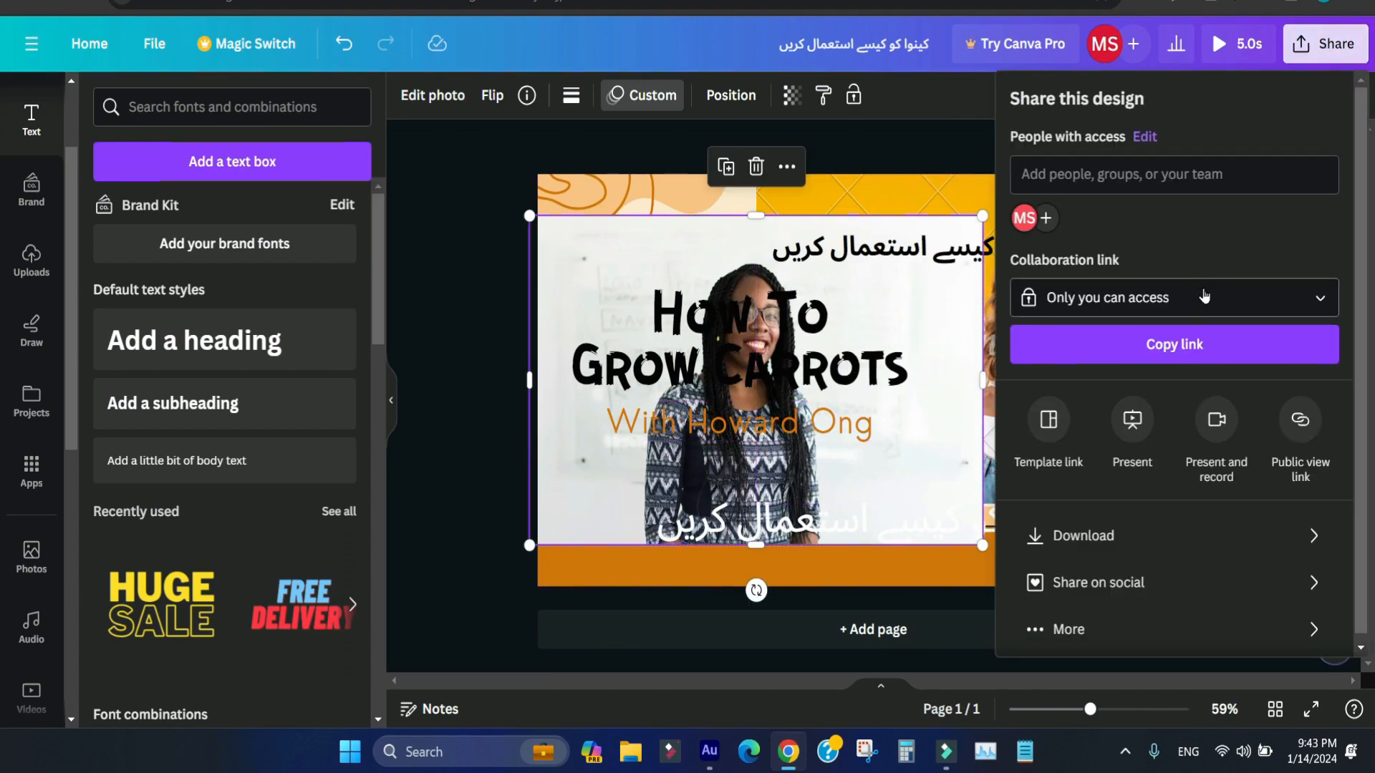
click(1138, 533)
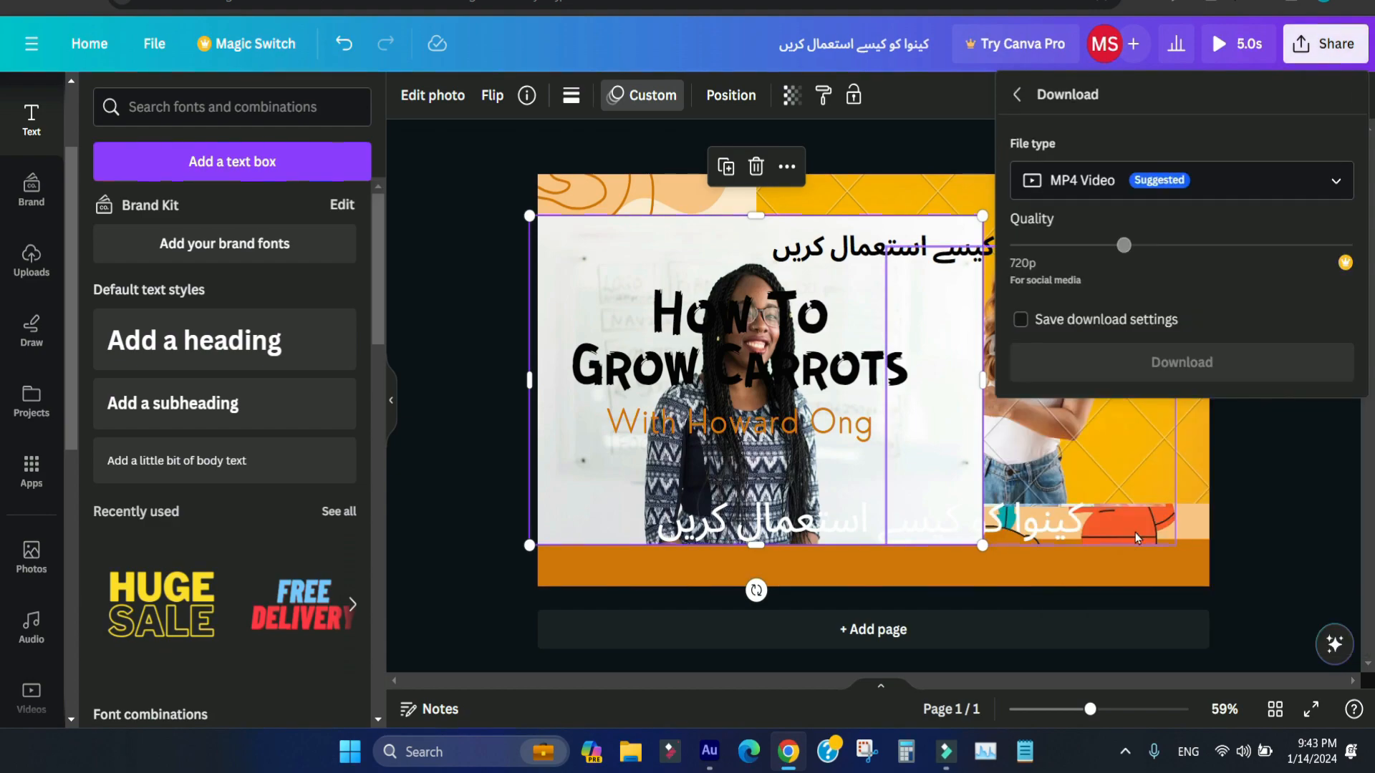
click(1113, 194)
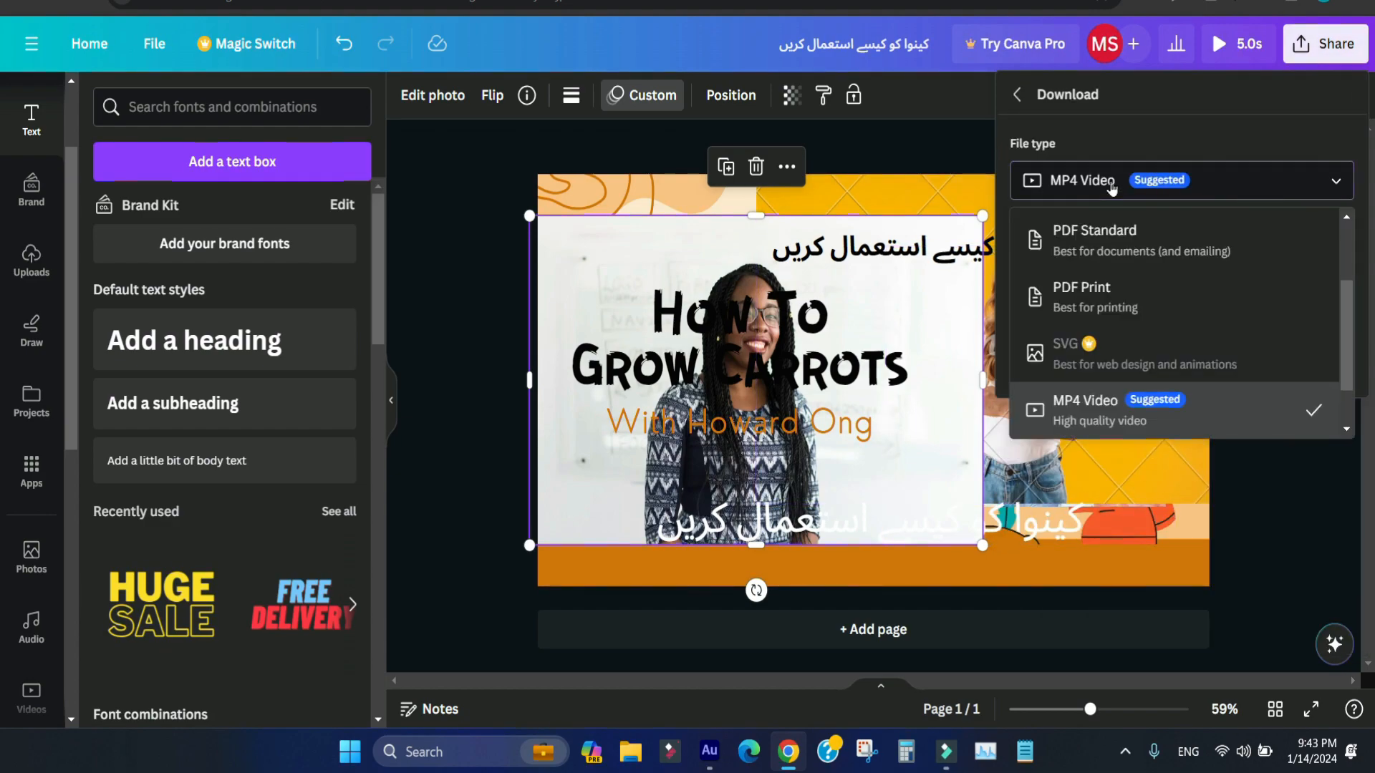
scroll(1128, 344, up, 1)
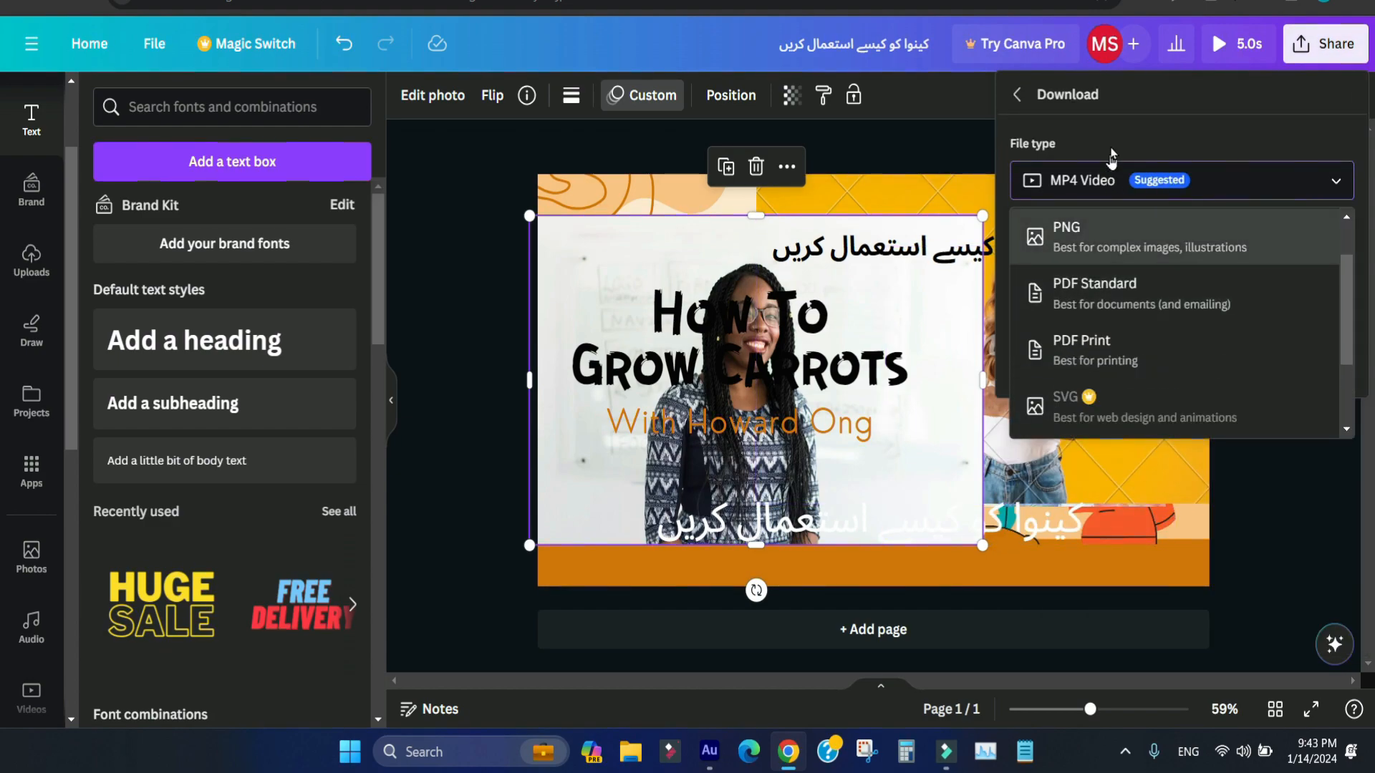
scroll(1111, 287, up, 1)
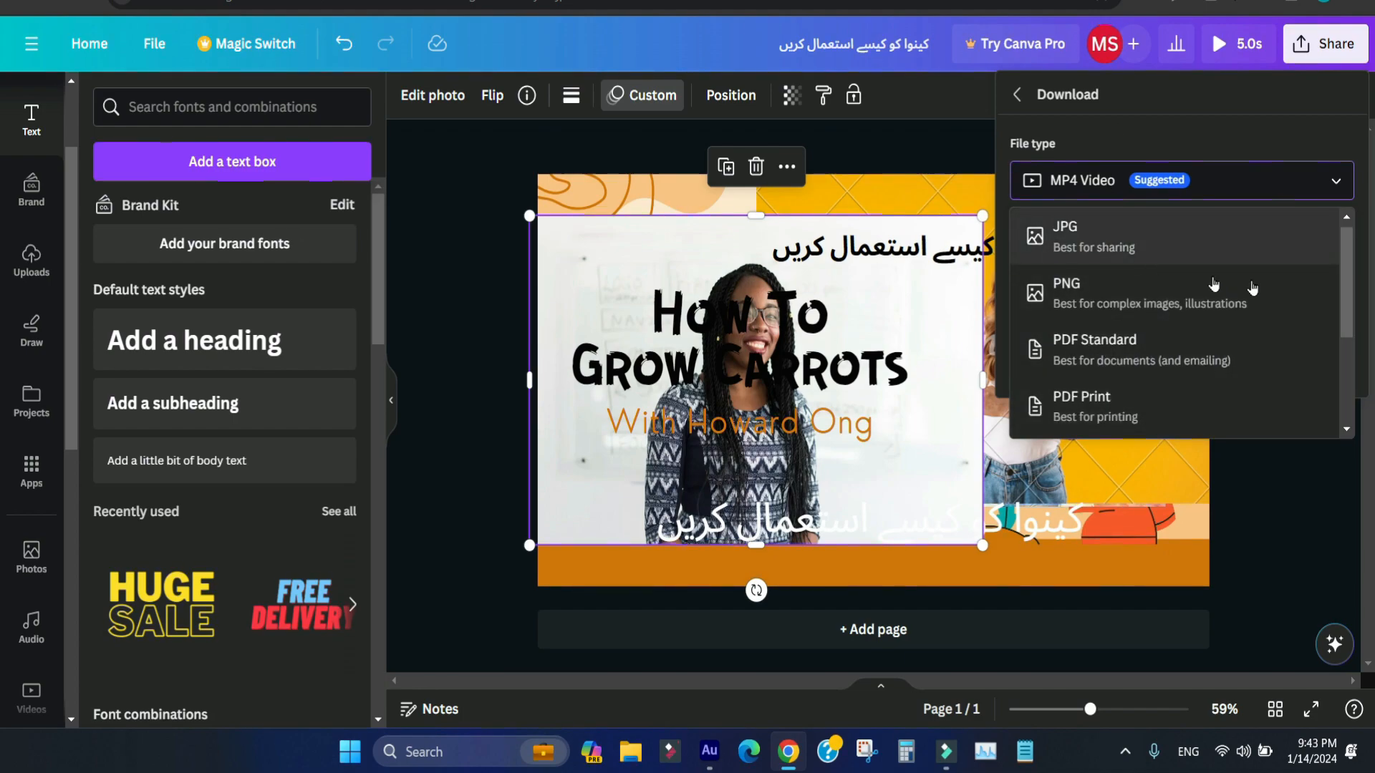
drag(1351, 298, 1337, 227)
click(1196, 113)
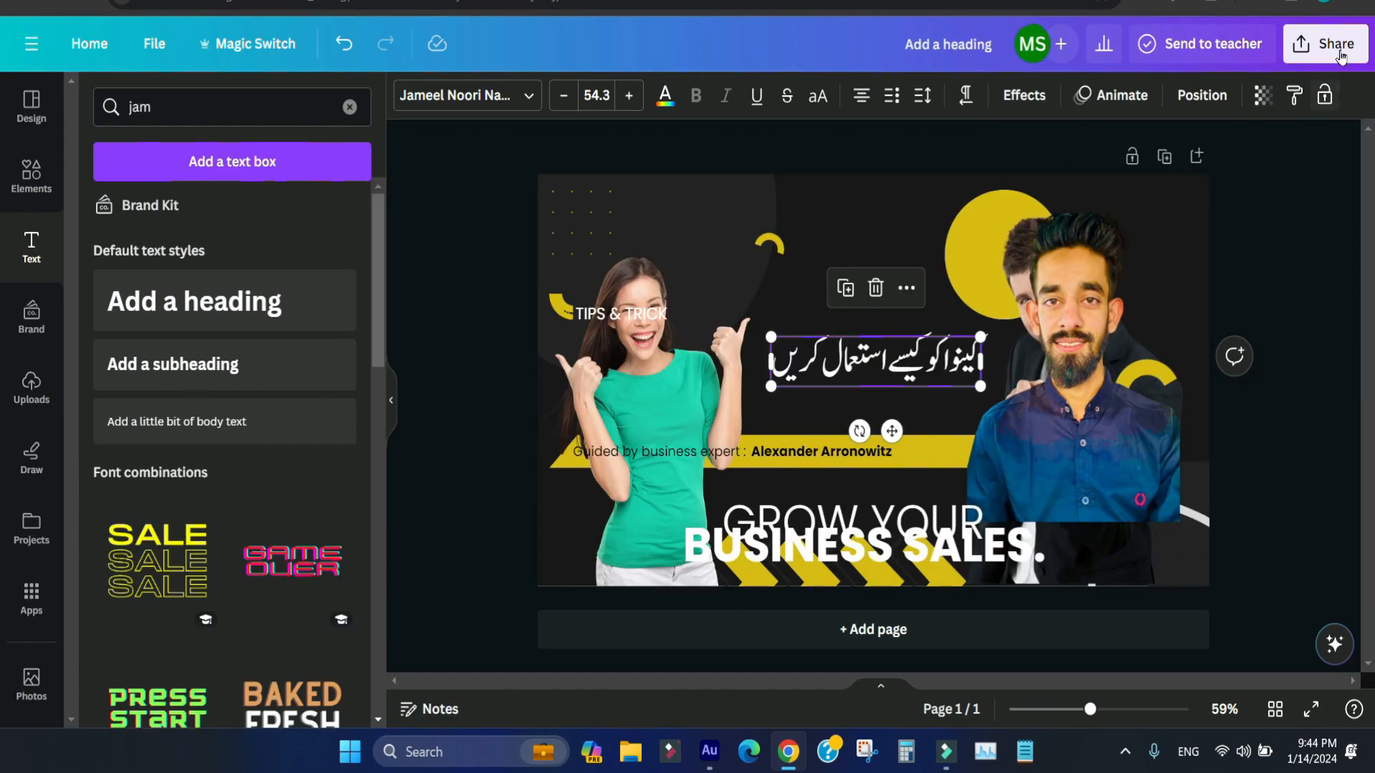
Switch to the business sales design, open its download options and review the available file types
click(1325, 53)
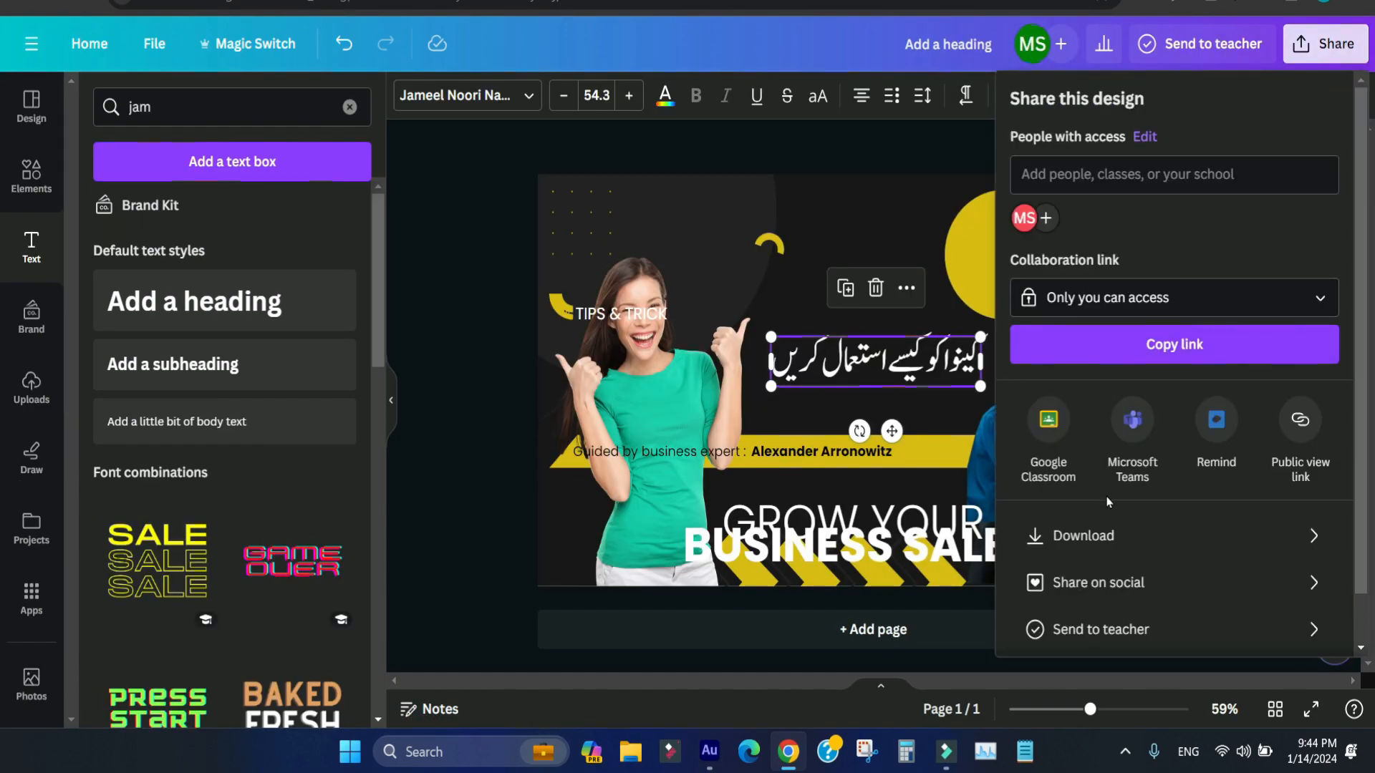
click(1103, 537)
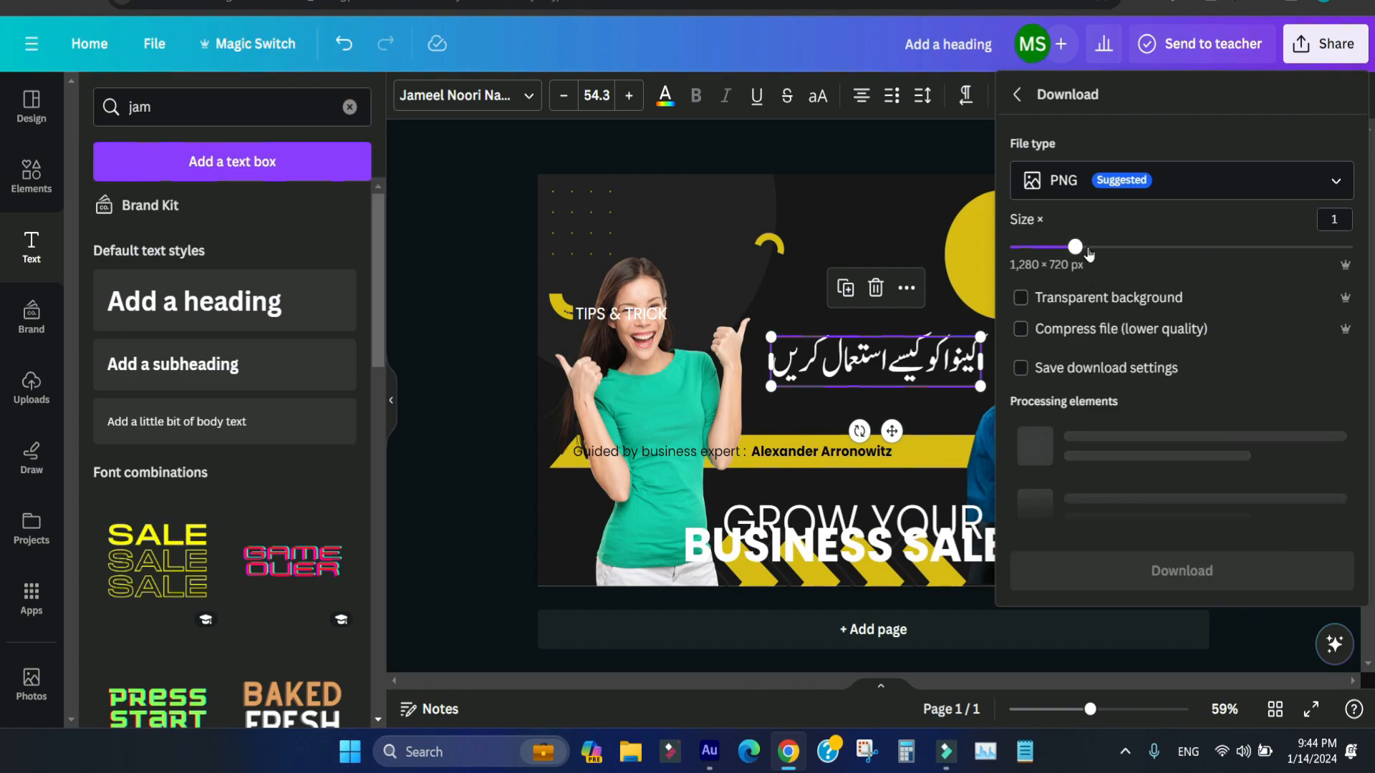
click(1218, 180)
mouse_move(1349, 290)
mouse_down()
mouse_move(1347, 396)
mouse_move(1342, 287)
mouse_up()
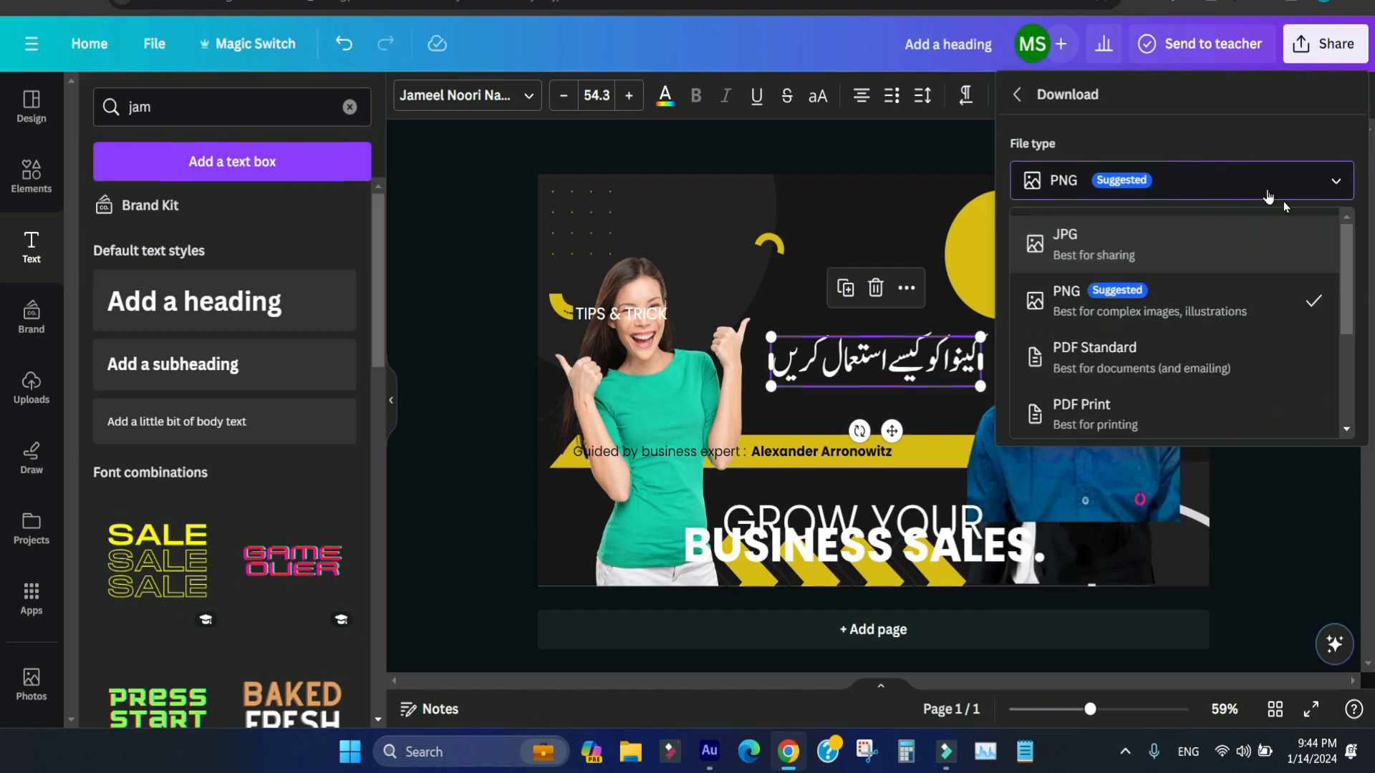
click(1201, 126)
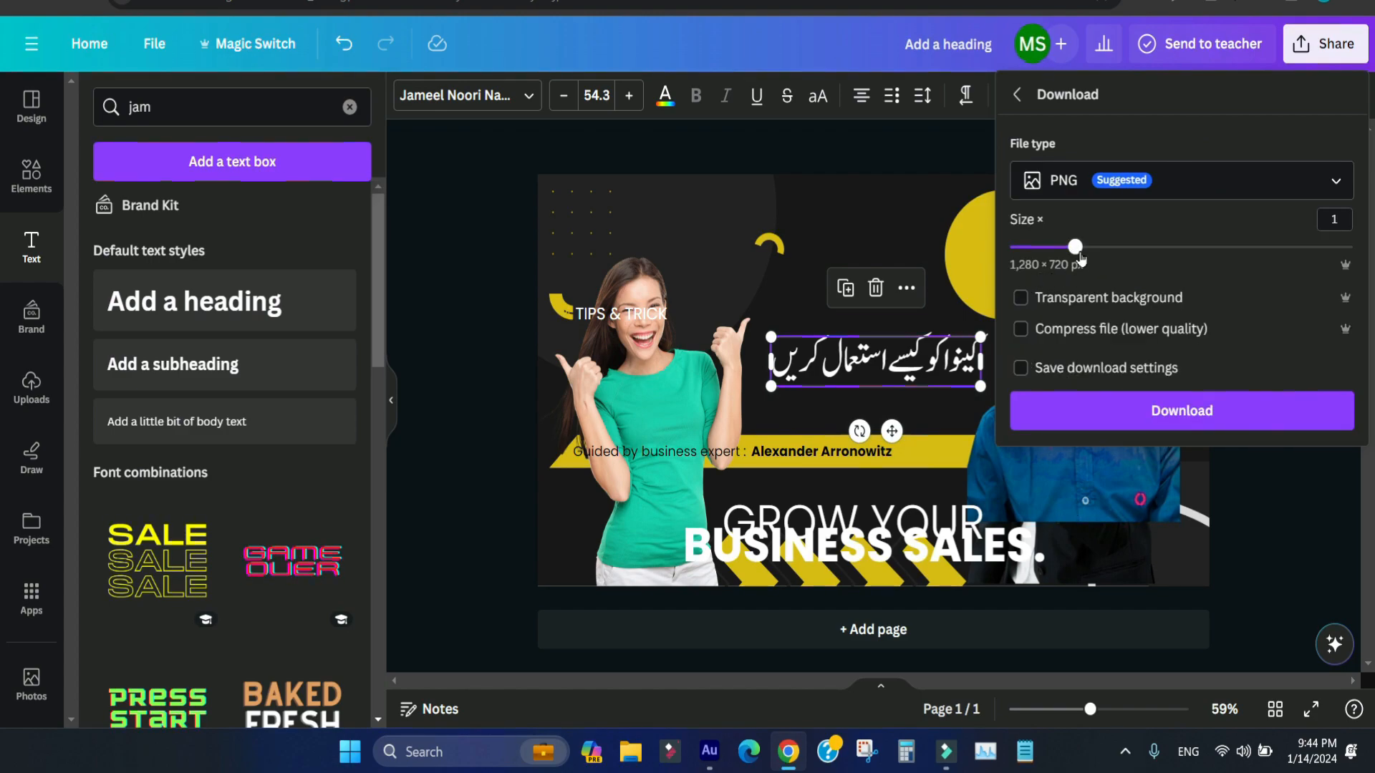
Set the business sales design's PNG download size to 2.625 and enable the transparent background
drag(1080, 256, 1287, 247)
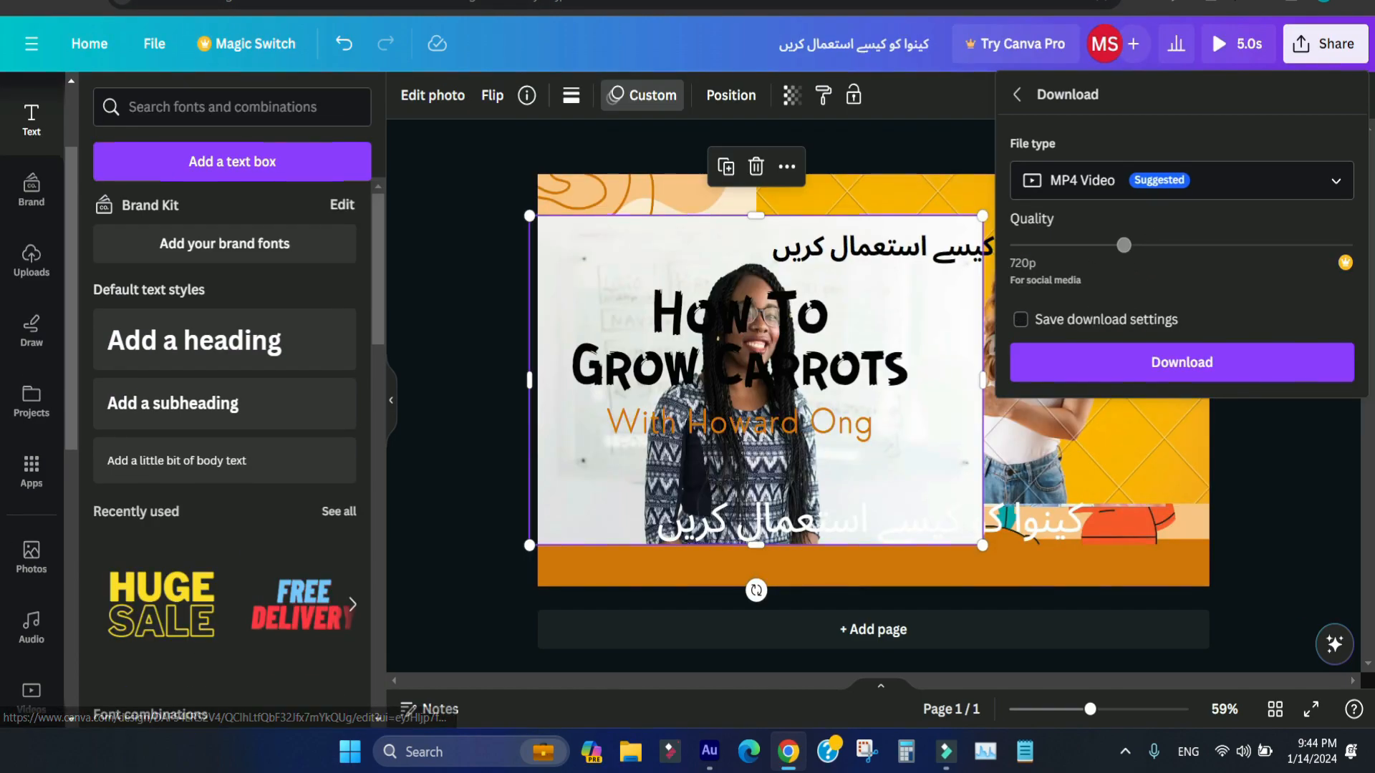
click(1203, 330)
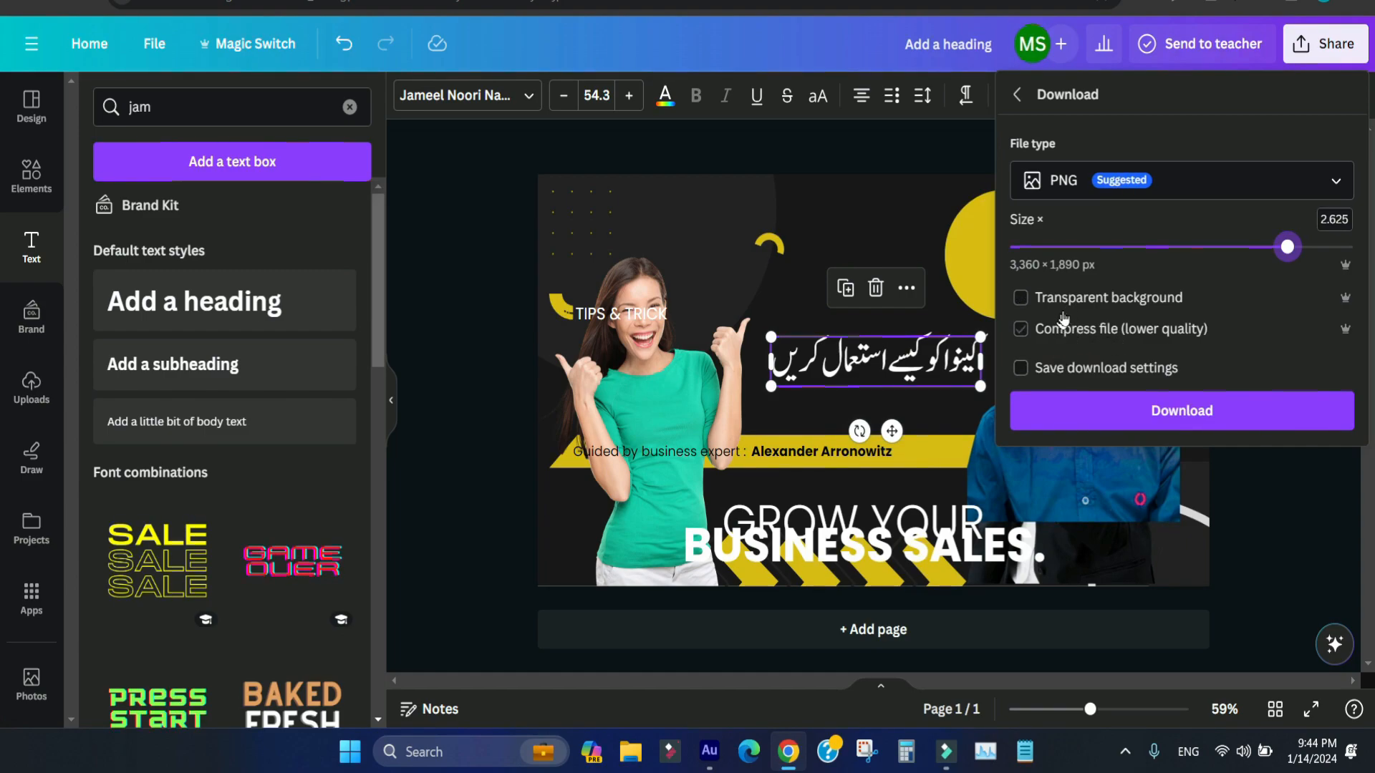
click(1107, 306)
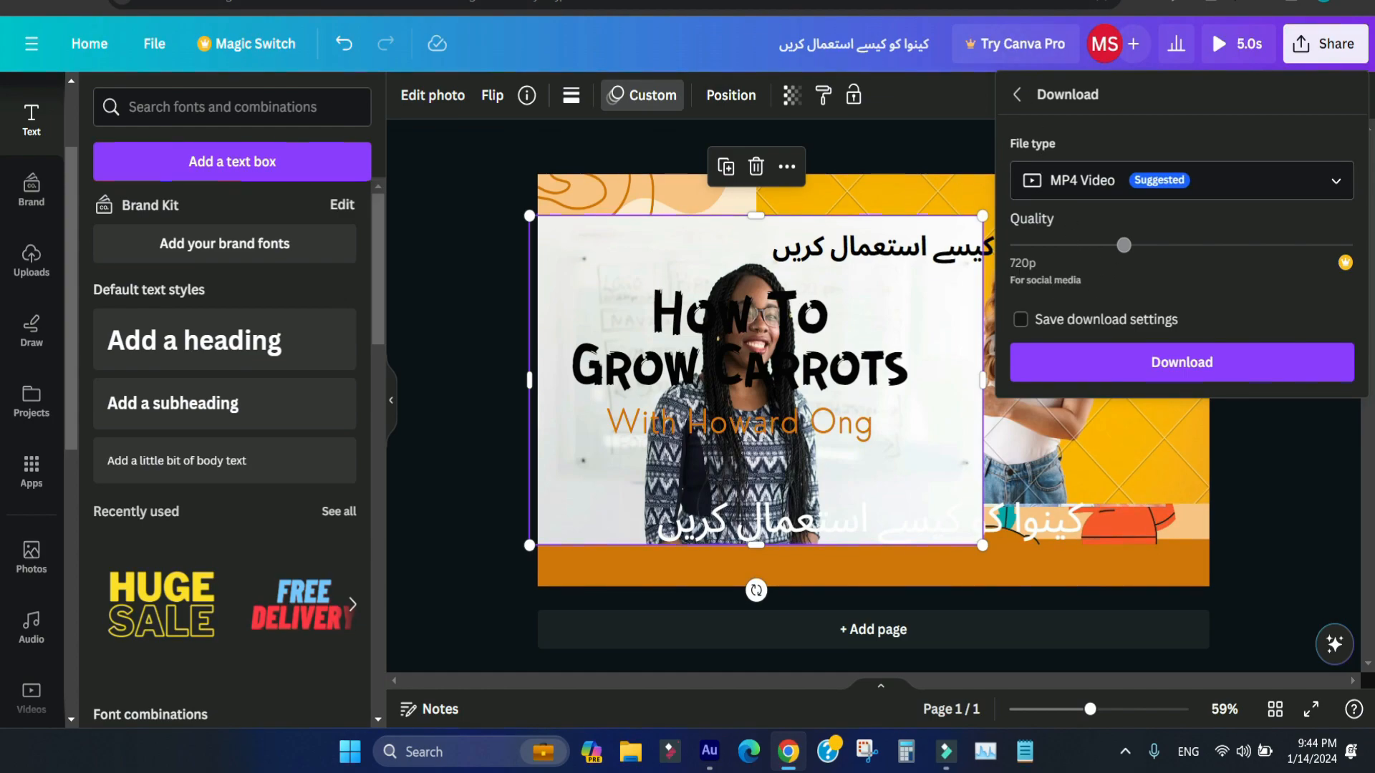
Go back to the carrot design, compare its download file types from JPG through GIF, and close the download options
click(1186, 187)
scroll(1153, 308, up, 1)
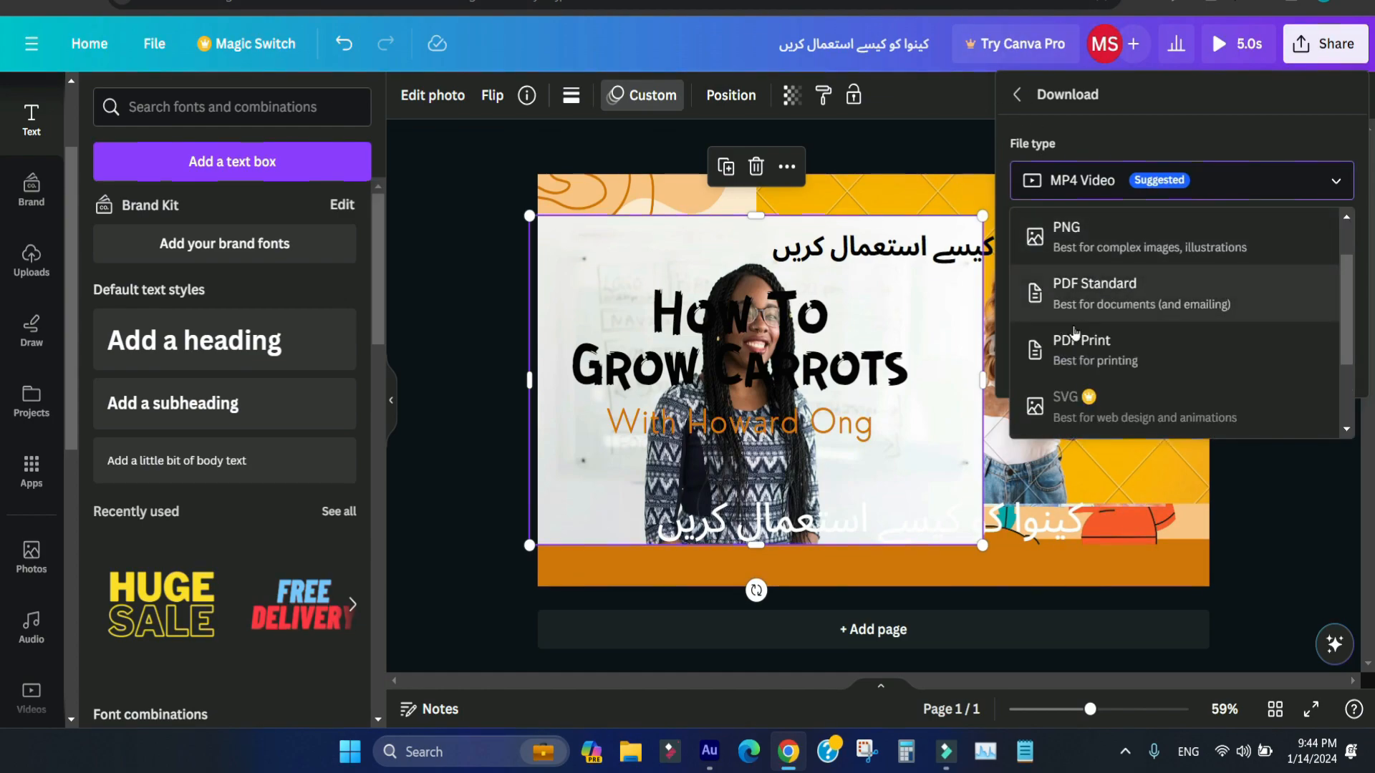
scroll(1347, 344, down, 2)
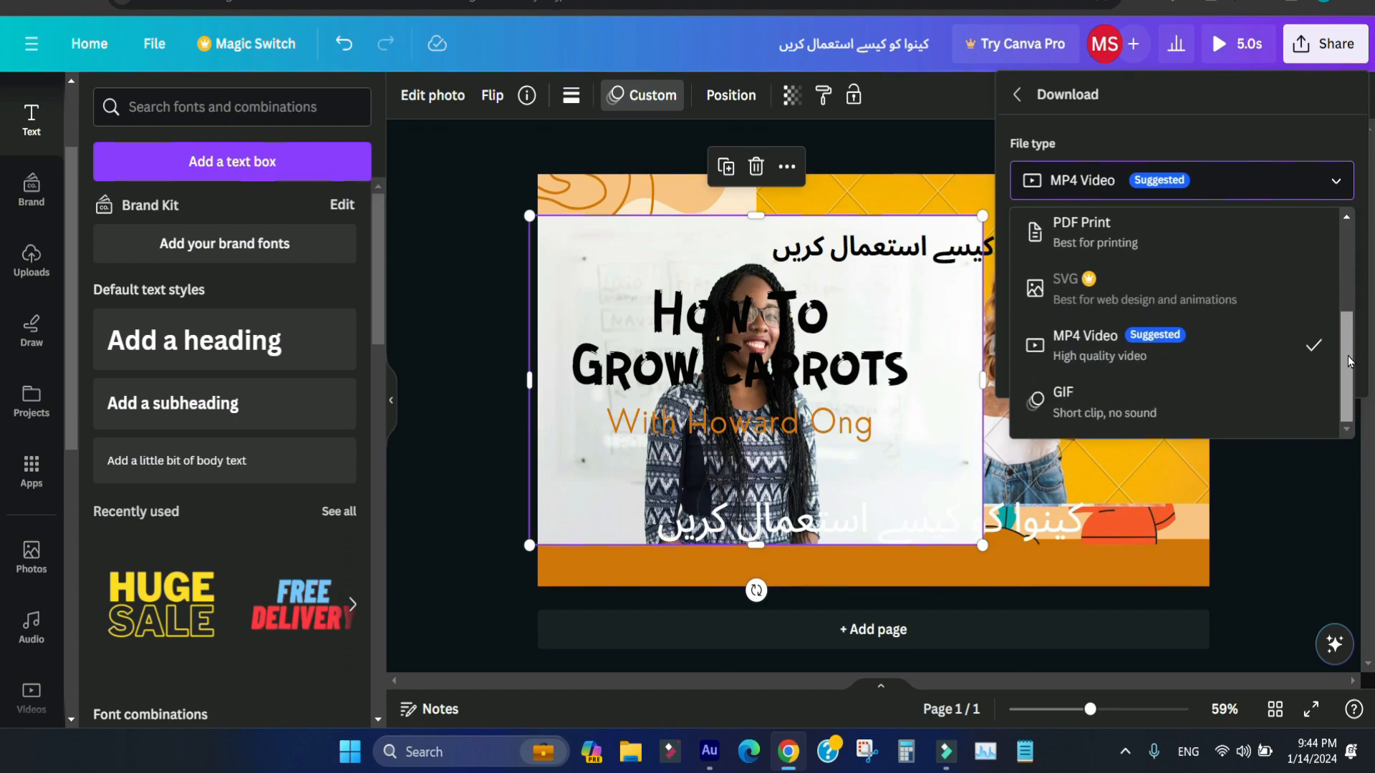
scroll(1350, 362, up, 3)
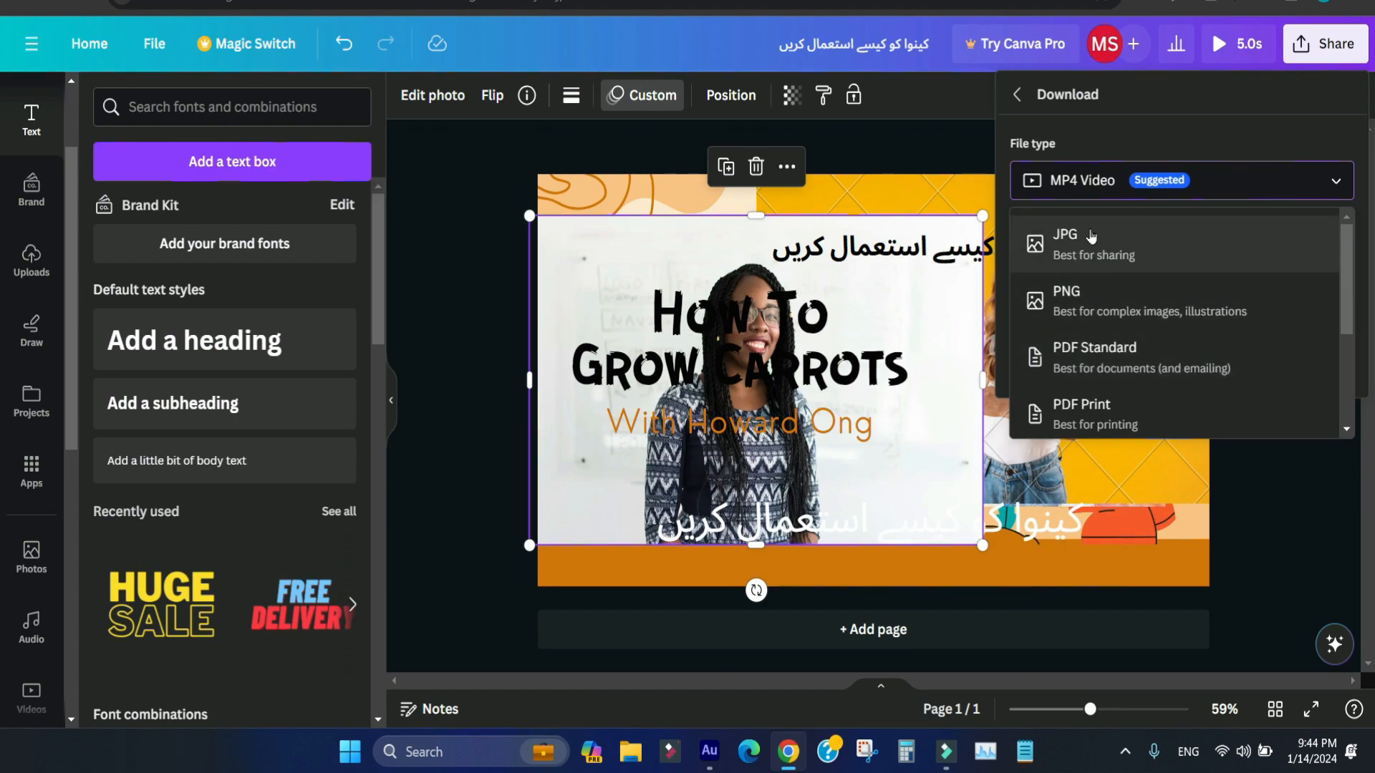
scroll(1261, 401, down, 1)
click(1270, 479)
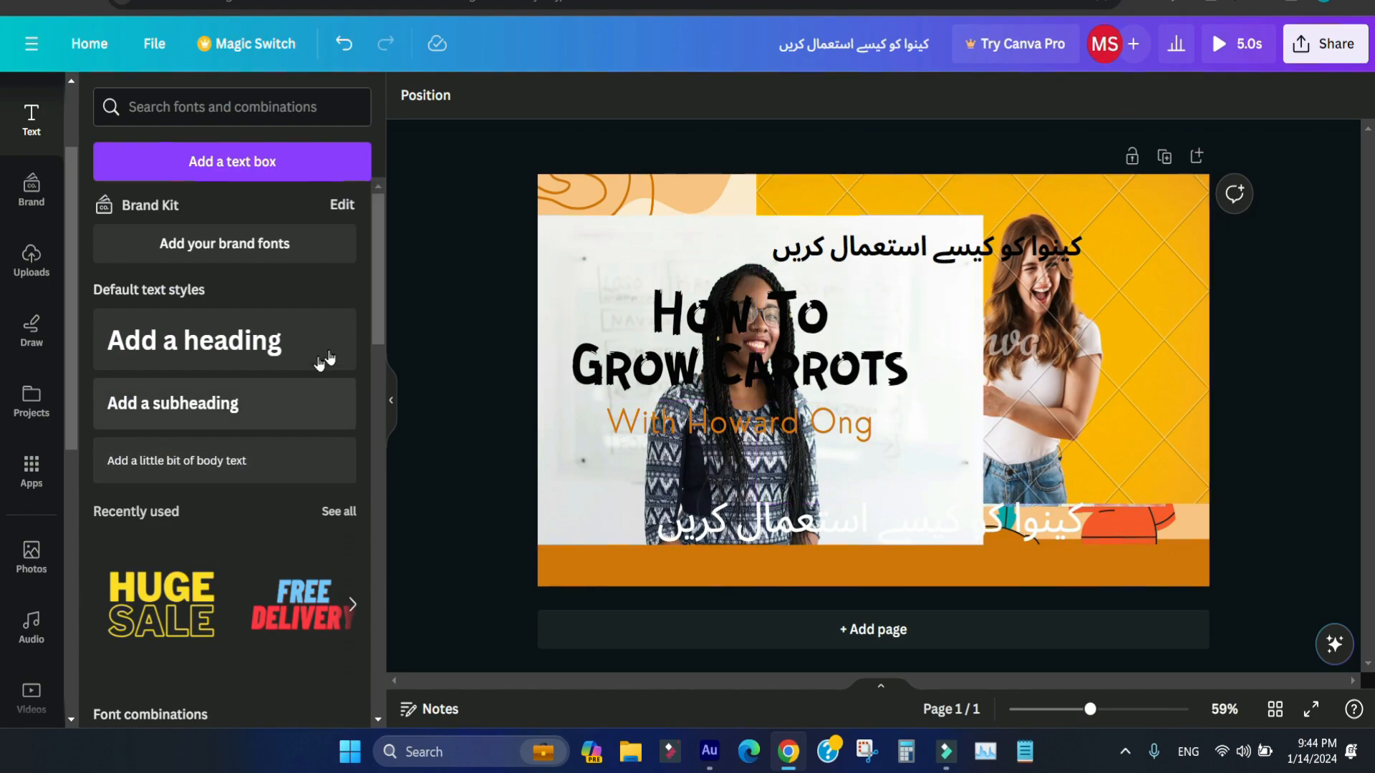
Browse the font combinations in the carrot design and in the business sales design to compare their locked styles
drag(374, 324, 385, 705)
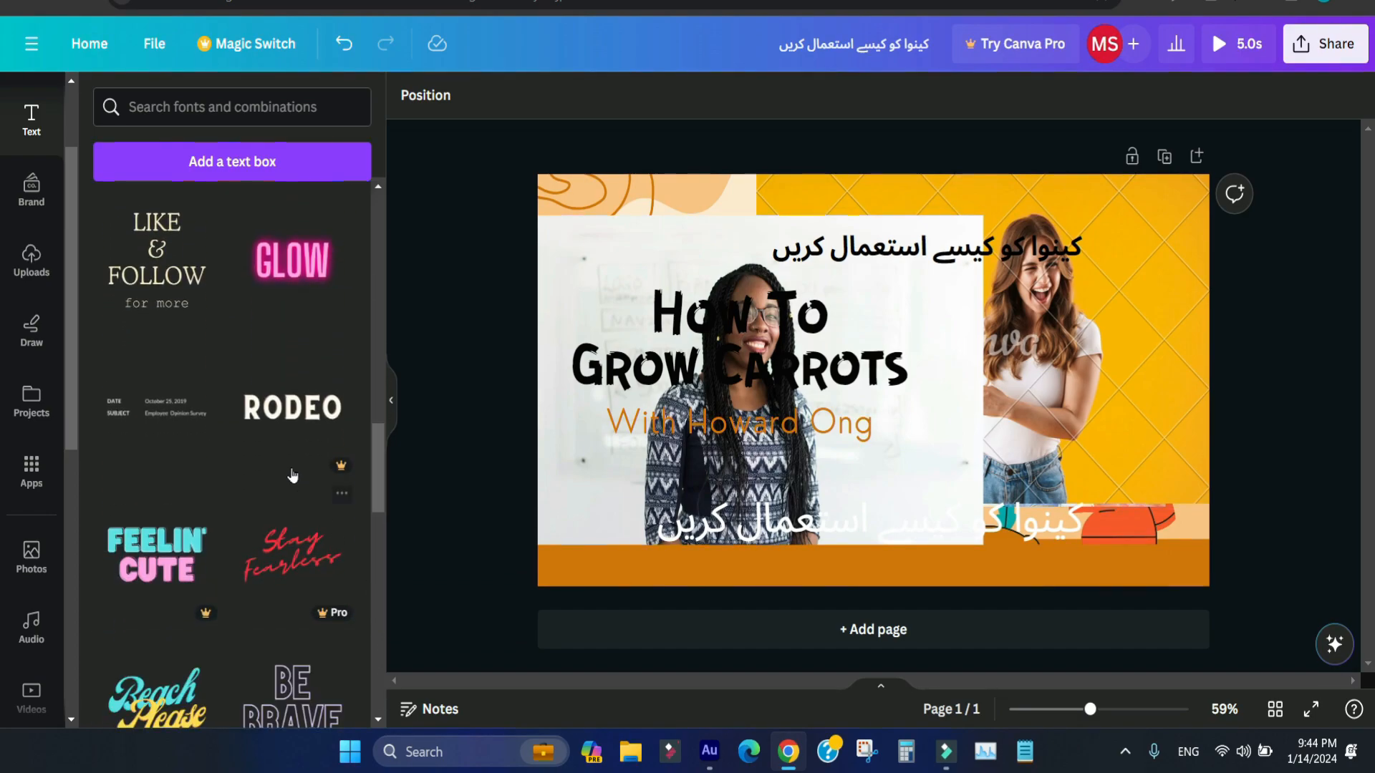
click(282, 432)
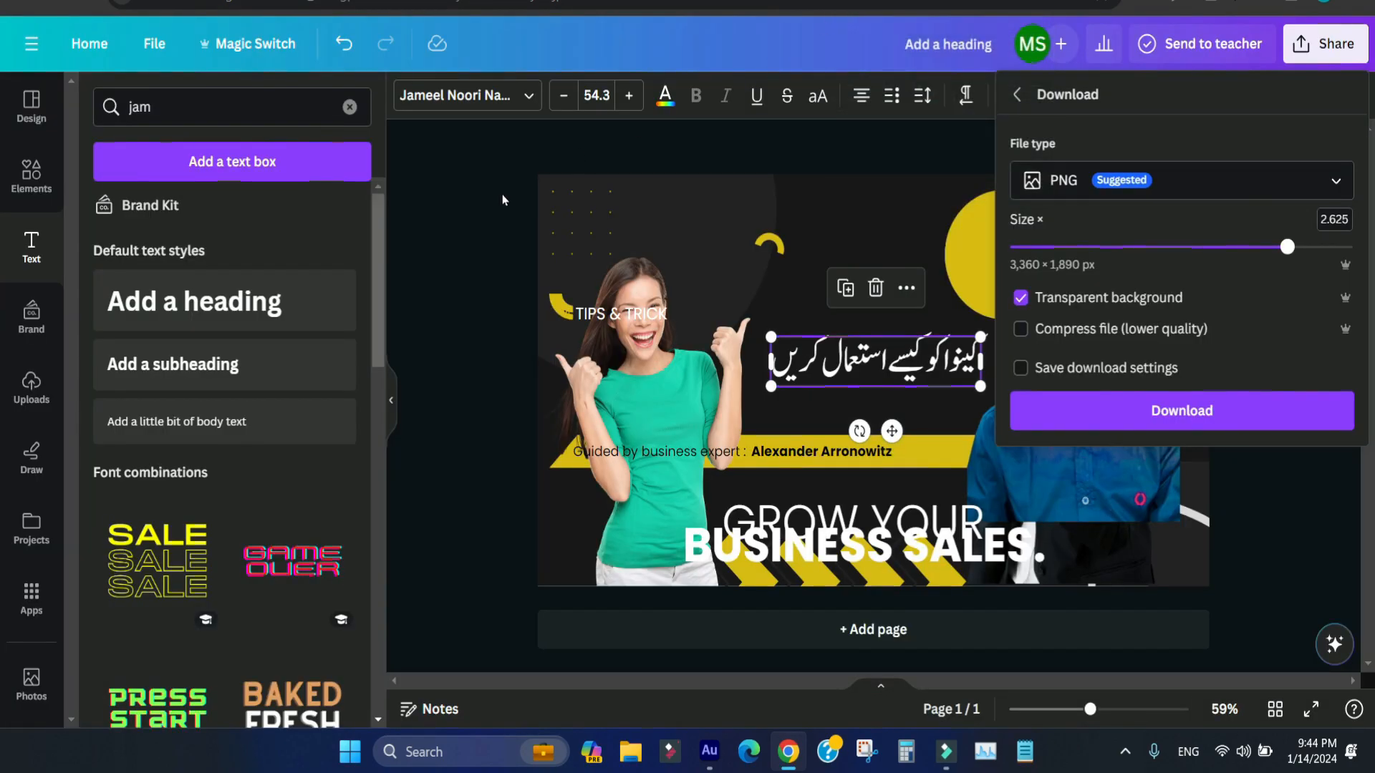
drag(378, 344, 381, 619)
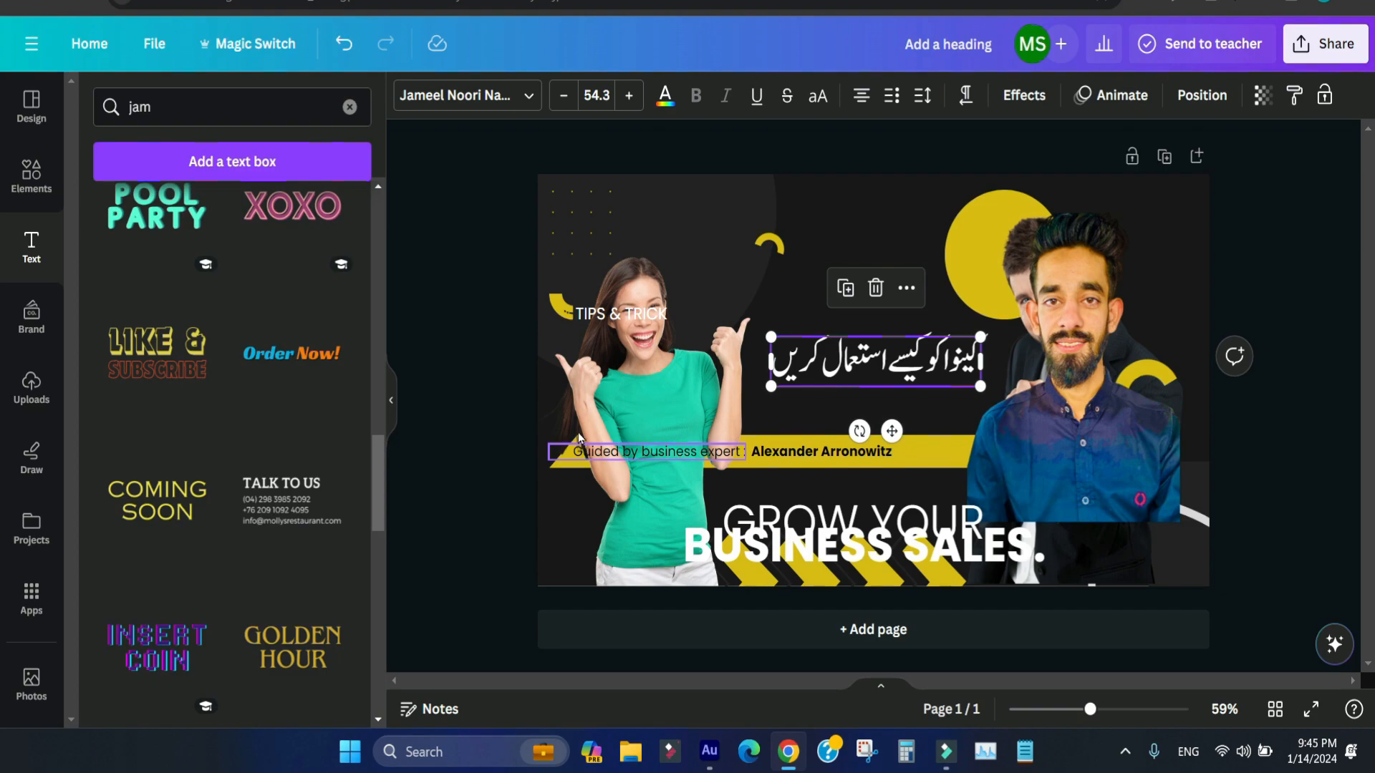
Search the templates for "trading" in the business sales design and copy the search term
scroll(365, 337, up, 5)
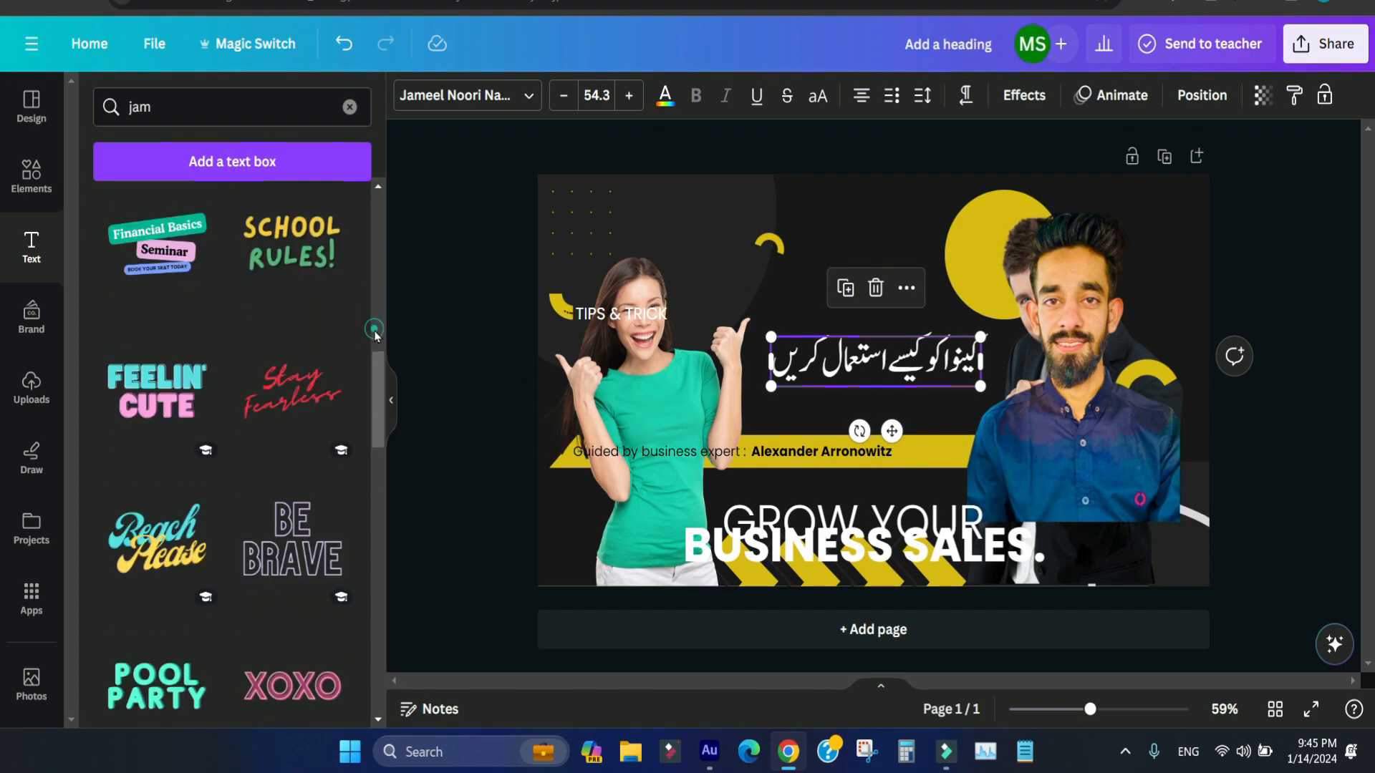
click(31, 104)
click(104, 100)
double_click(202, 107)
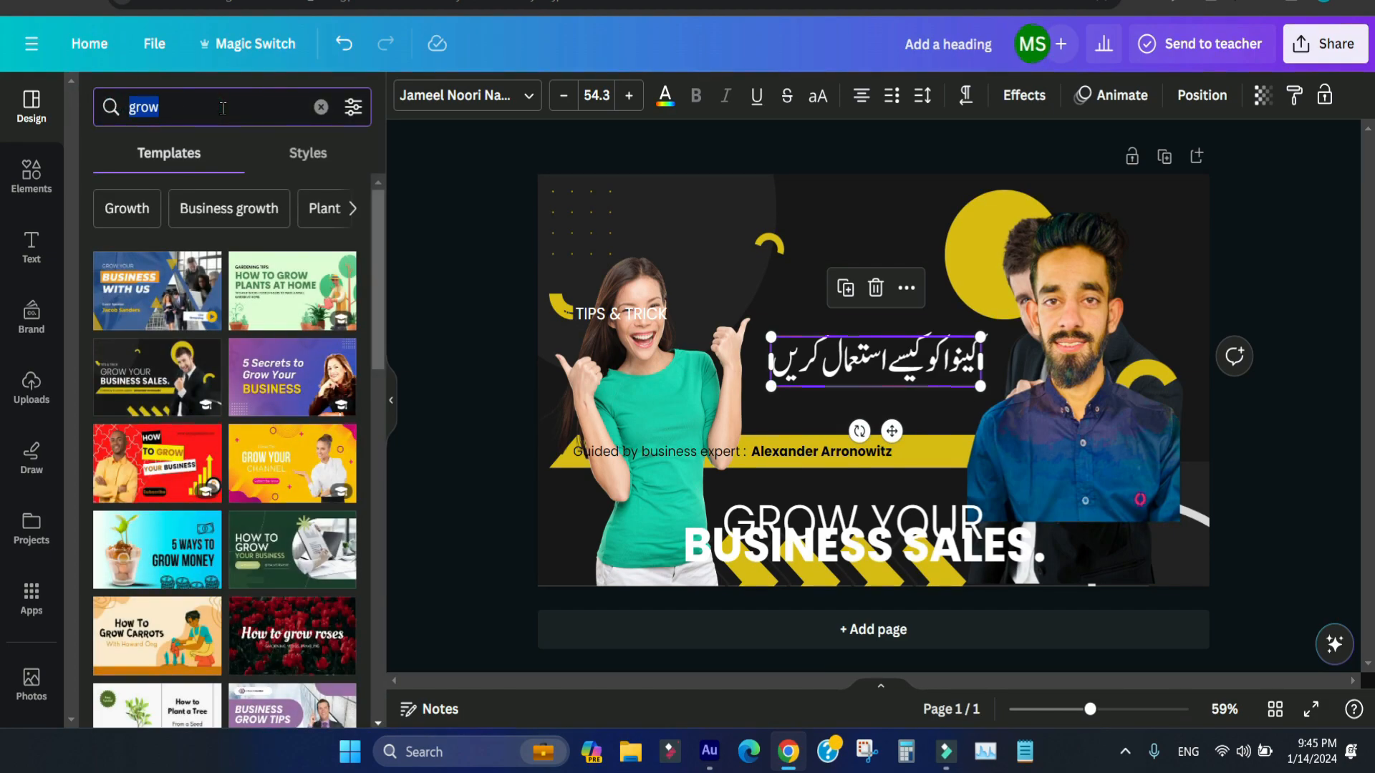
text(tr)
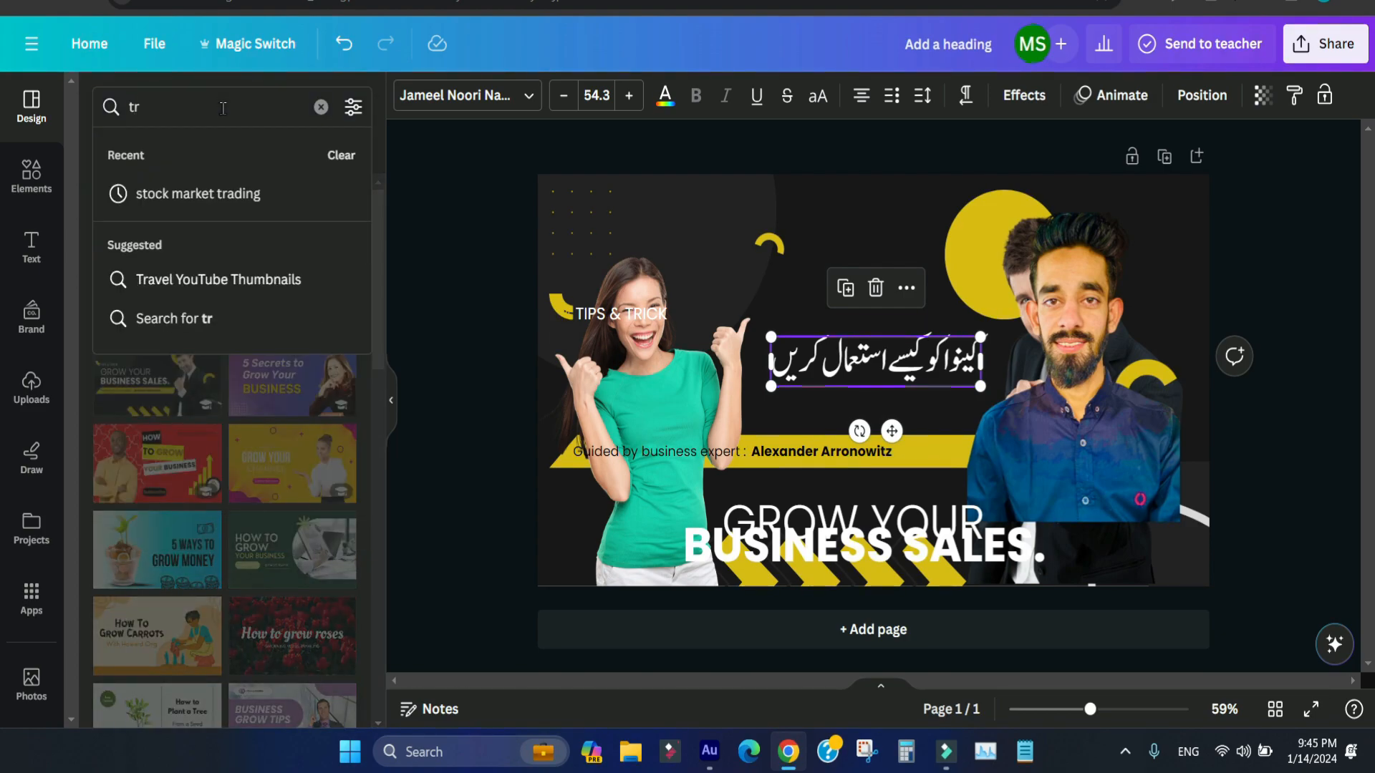
text(daing)
key(Return)
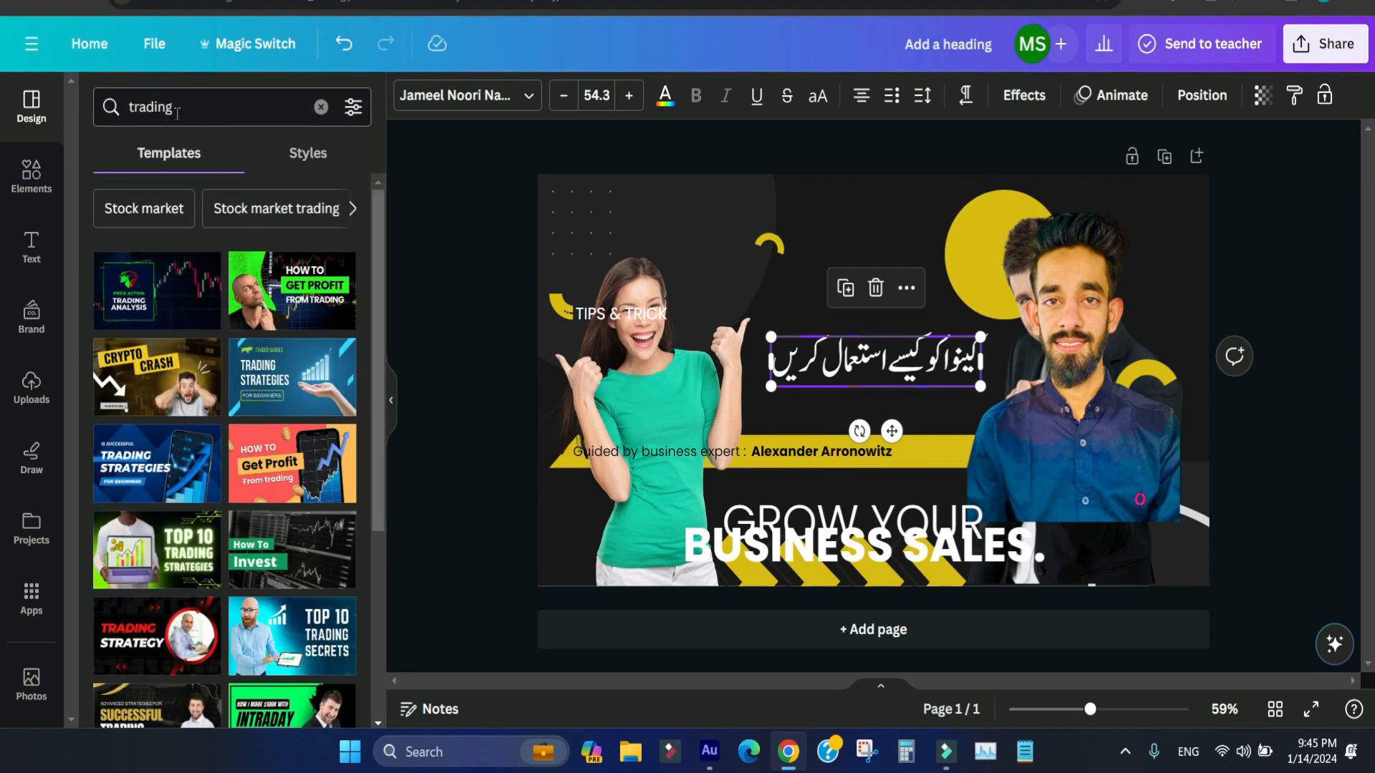
double_click(159, 110)
right_click(158, 111)
click(194, 193)
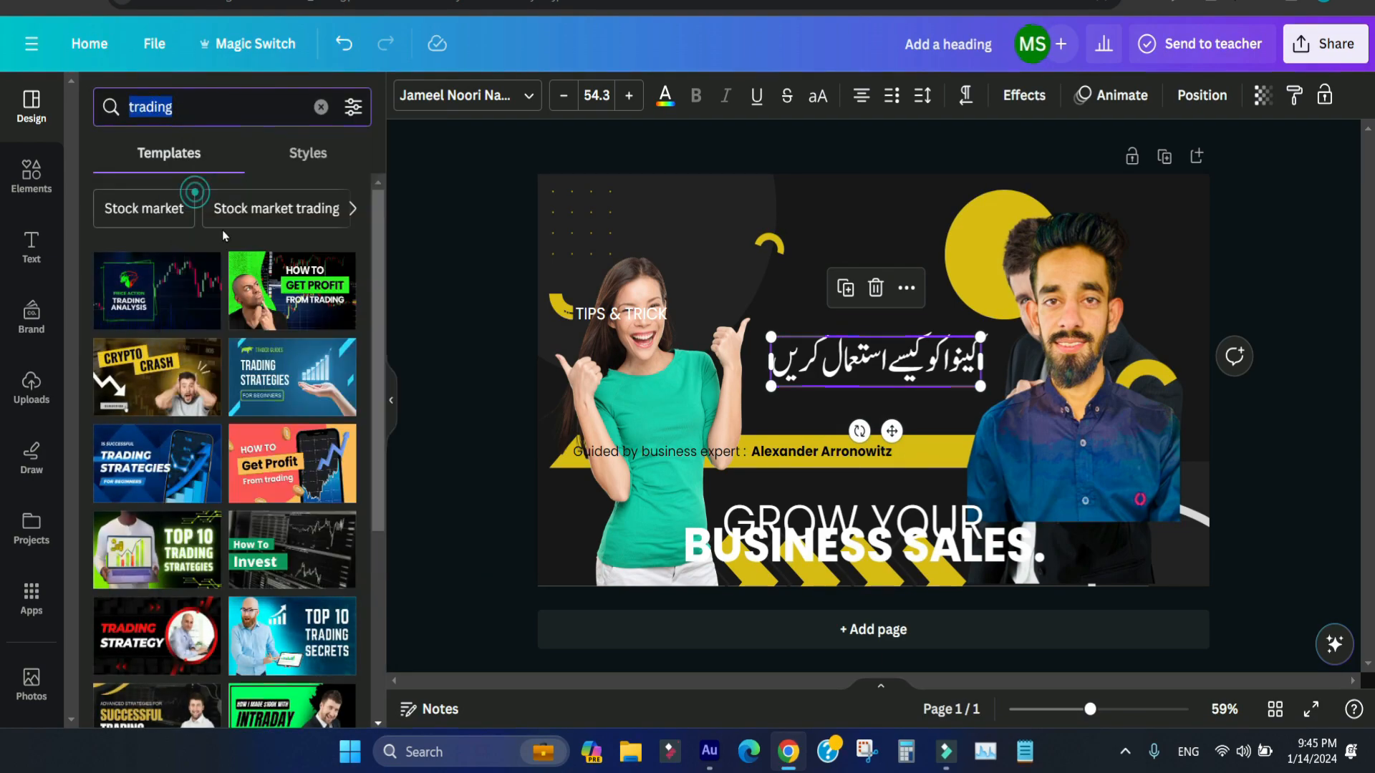
Add a second page with the Top 10 Trading Strategies template and select its TRADING text
drag(376, 290, 396, 486)
click(612, 623)
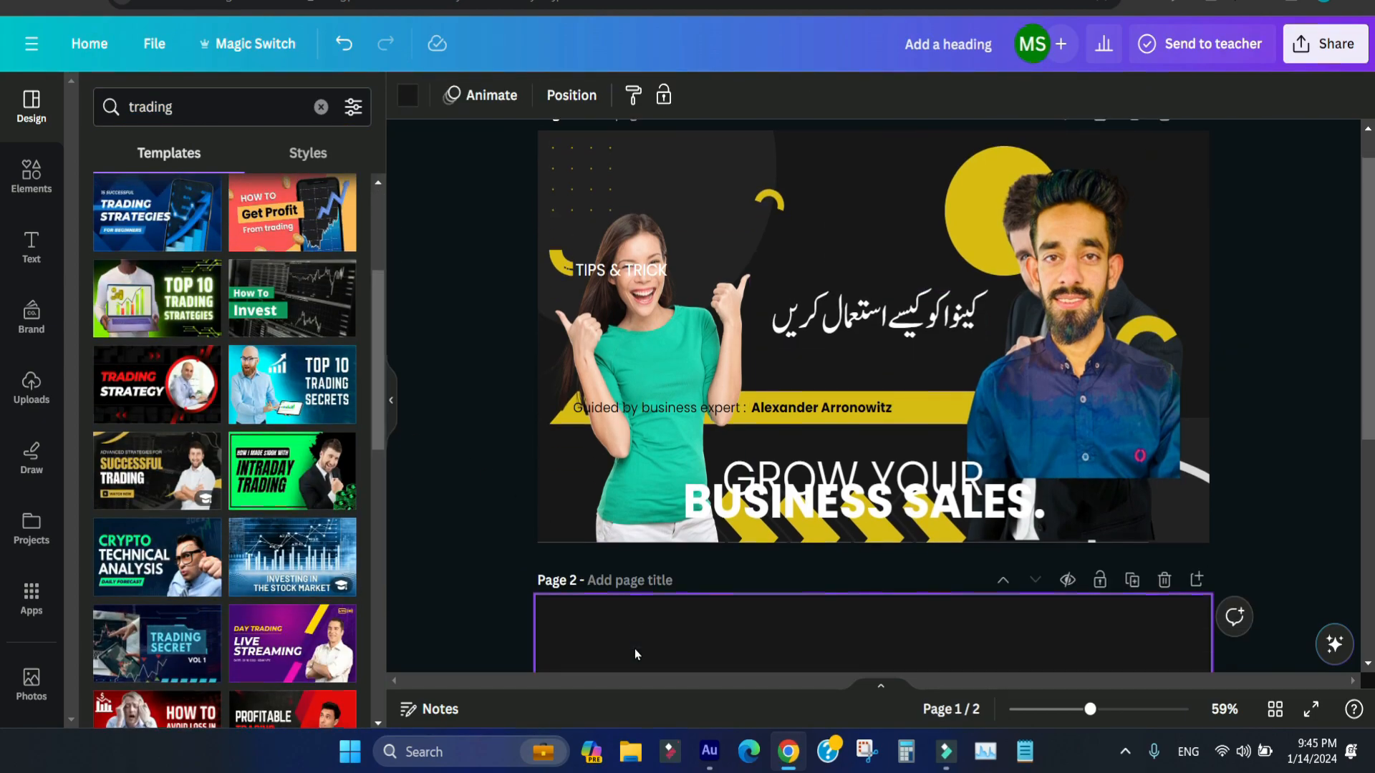
click(167, 308)
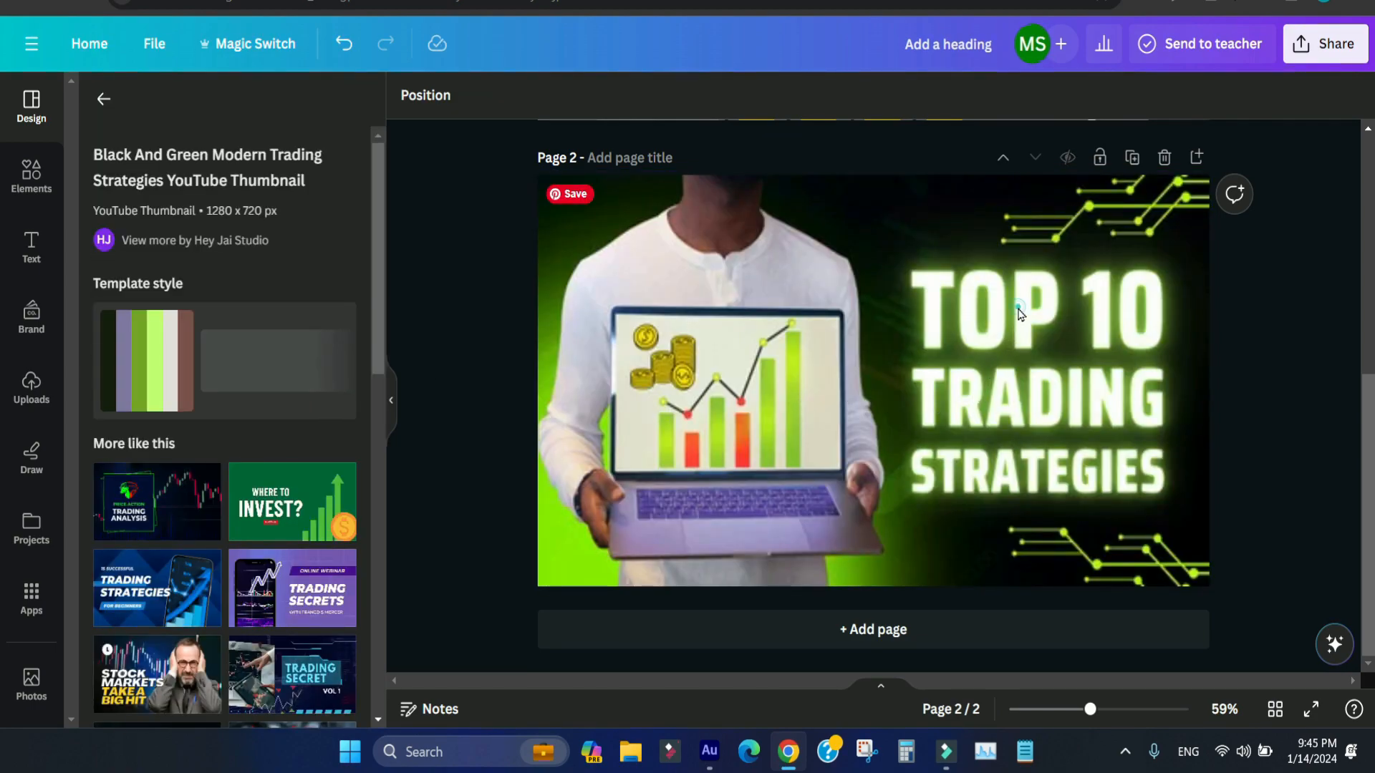
click(884, 498)
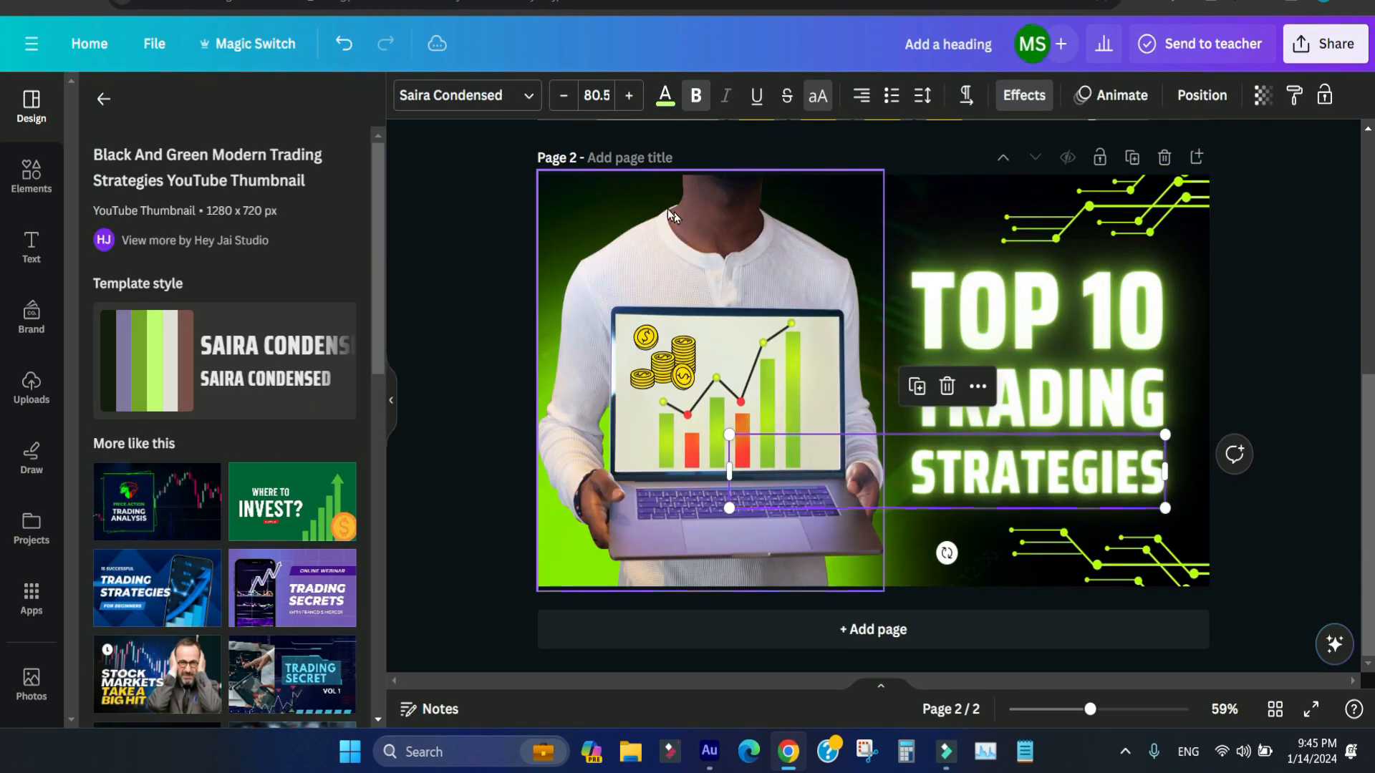
double_click(1043, 366)
drag(1042, 365, 1024, 214)
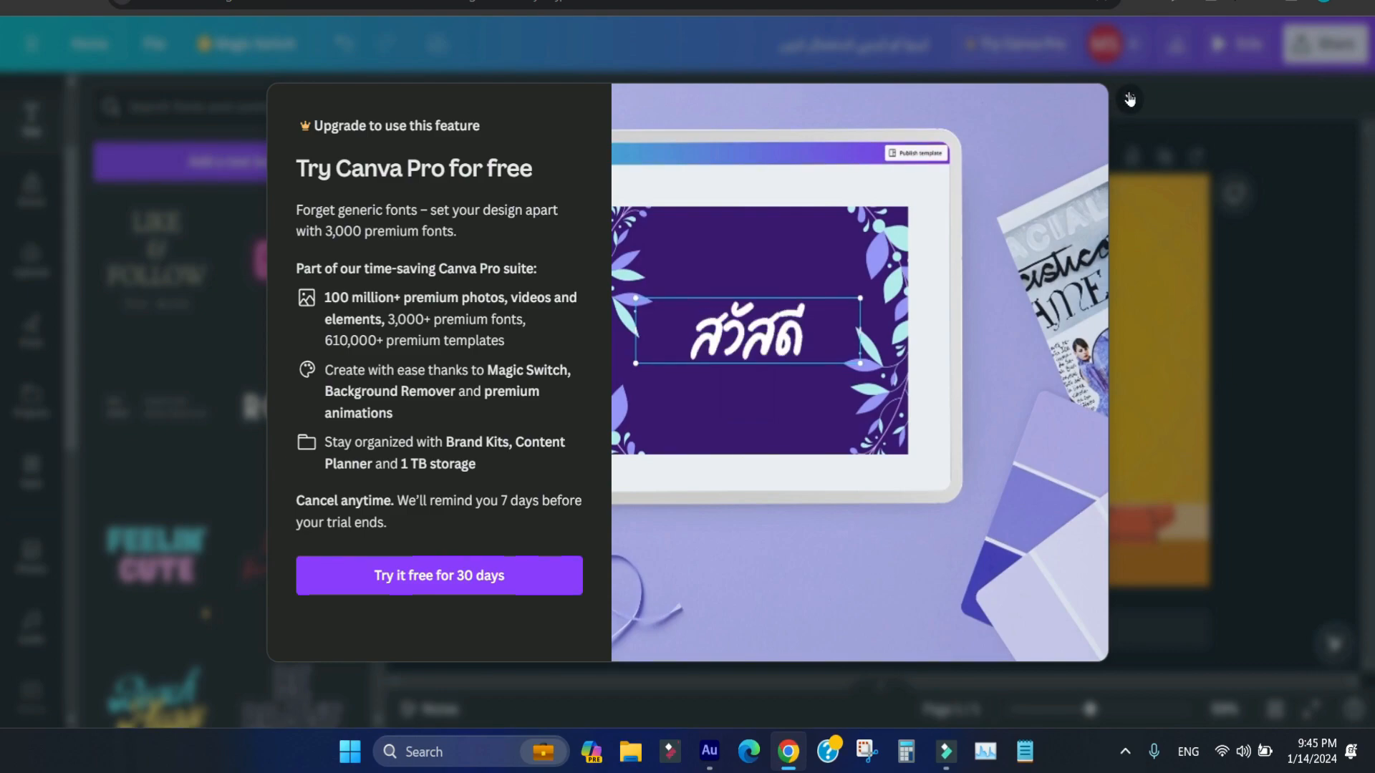
Dismiss the upgrade offer in the carrot design and search its templates for the copied term "trading"
click(1130, 99)
scroll(34, 134, up, 2)
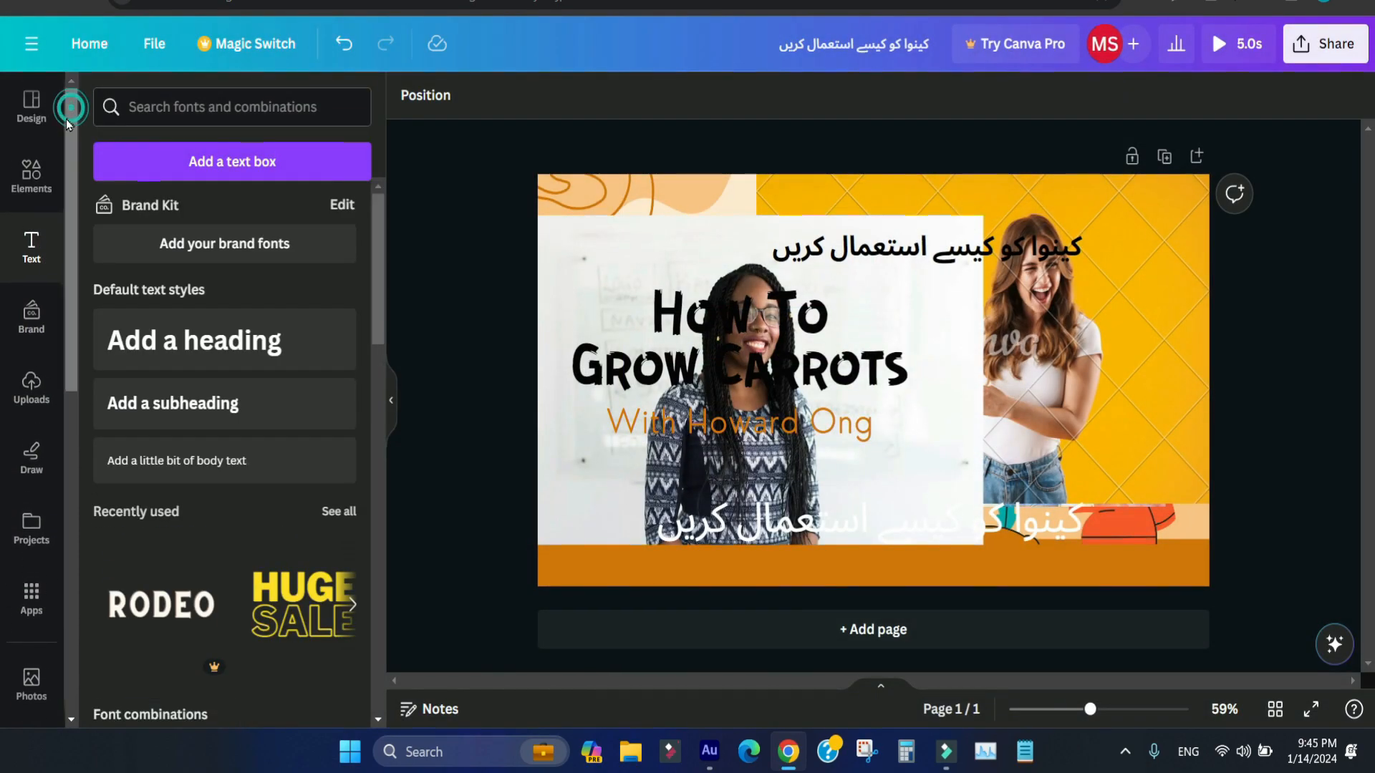
click(32, 106)
click(104, 98)
click(179, 116)
right_click(178, 116)
click(238, 230)
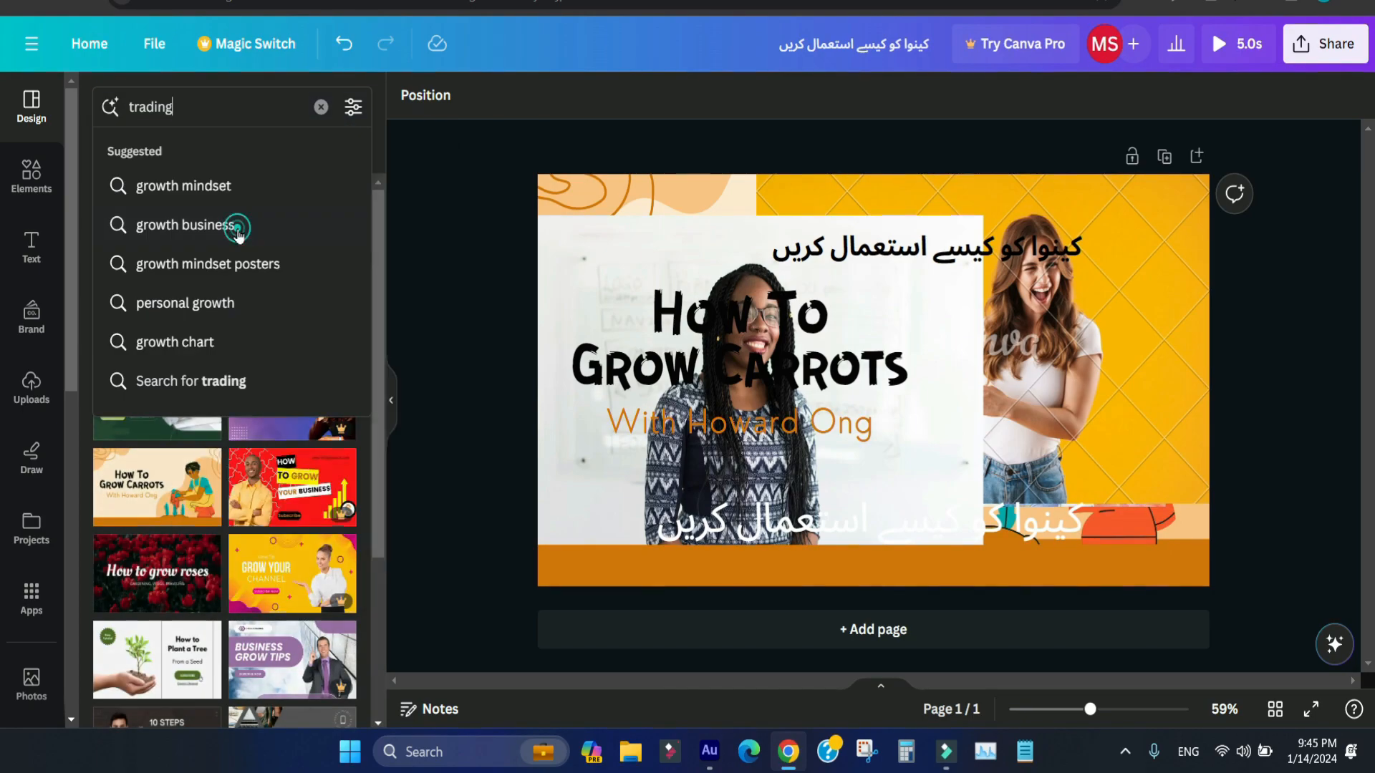
click(238, 230)
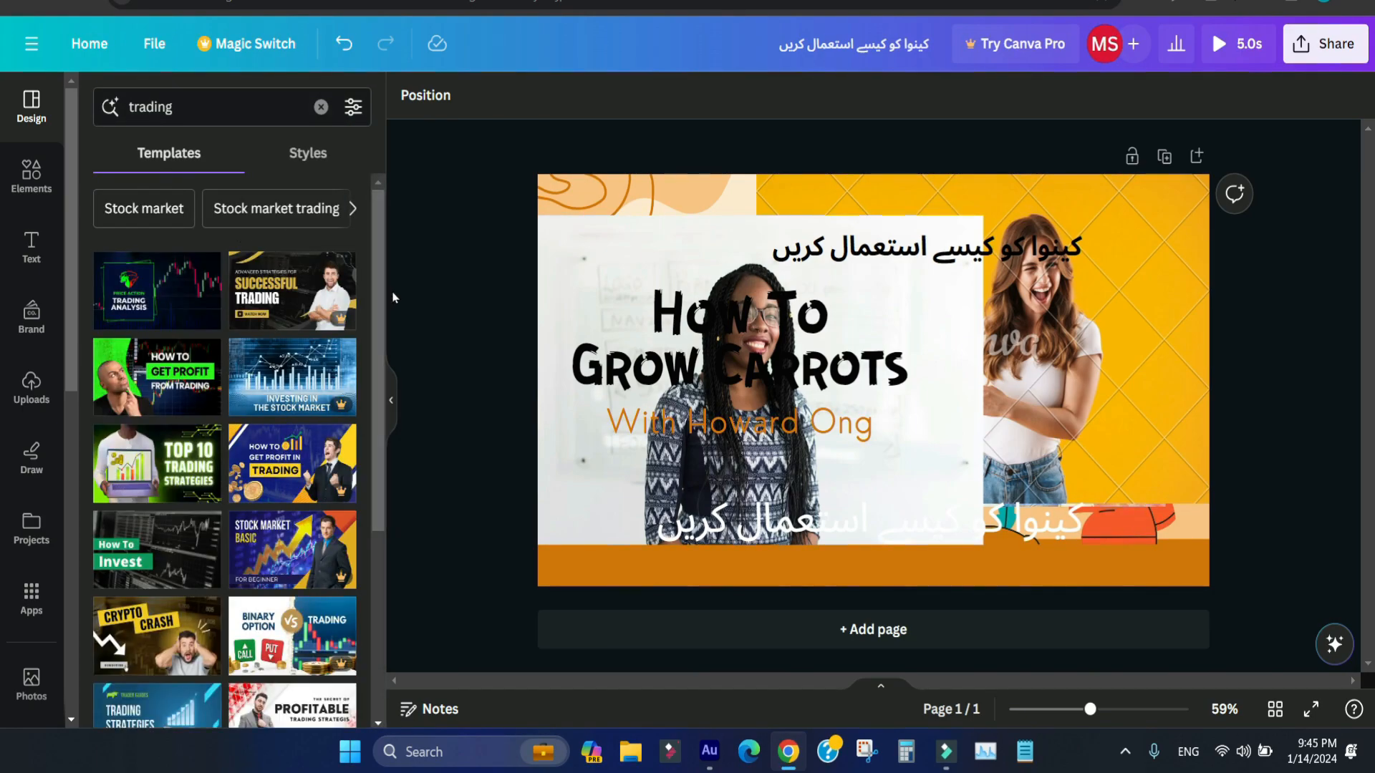
Open the Price Action Trading Analysis template, add a blank second page and return to the trading templates
click(157, 303)
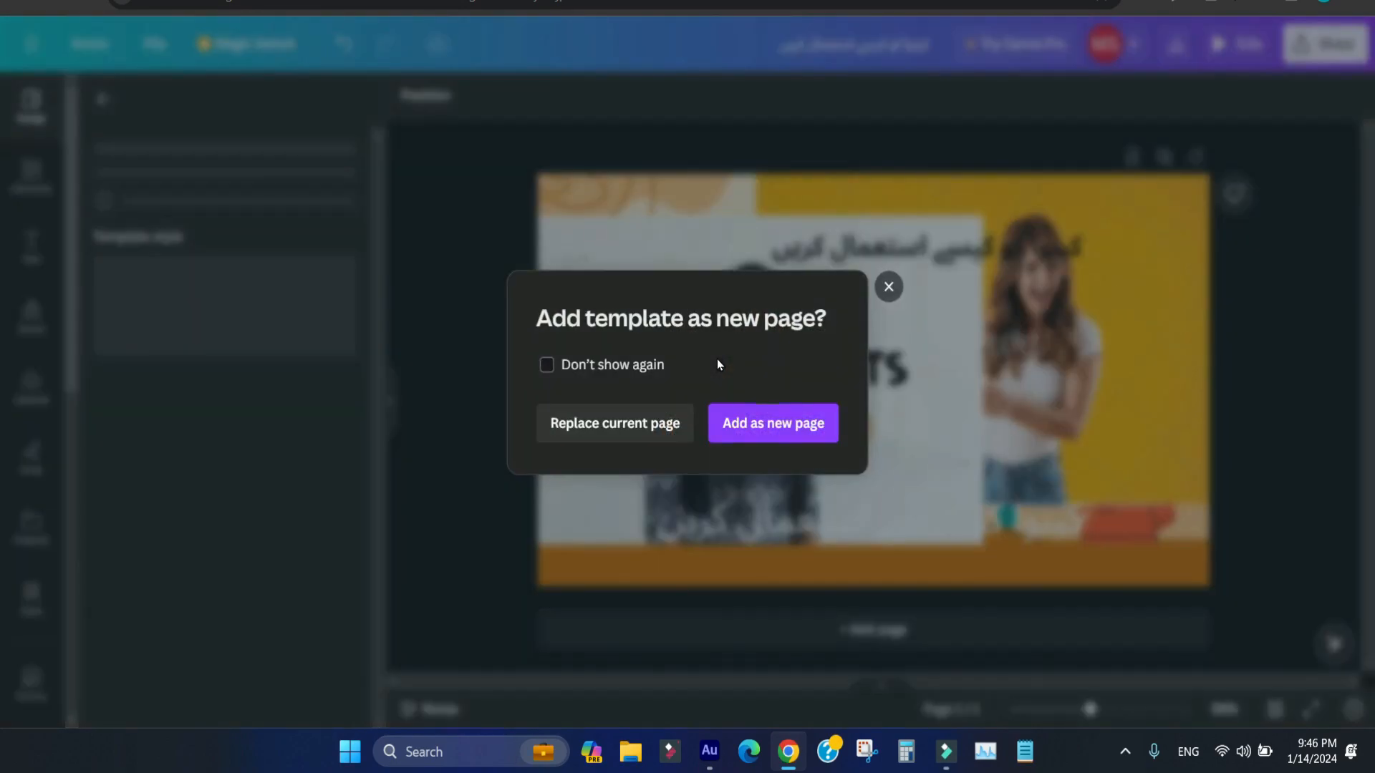
click(899, 285)
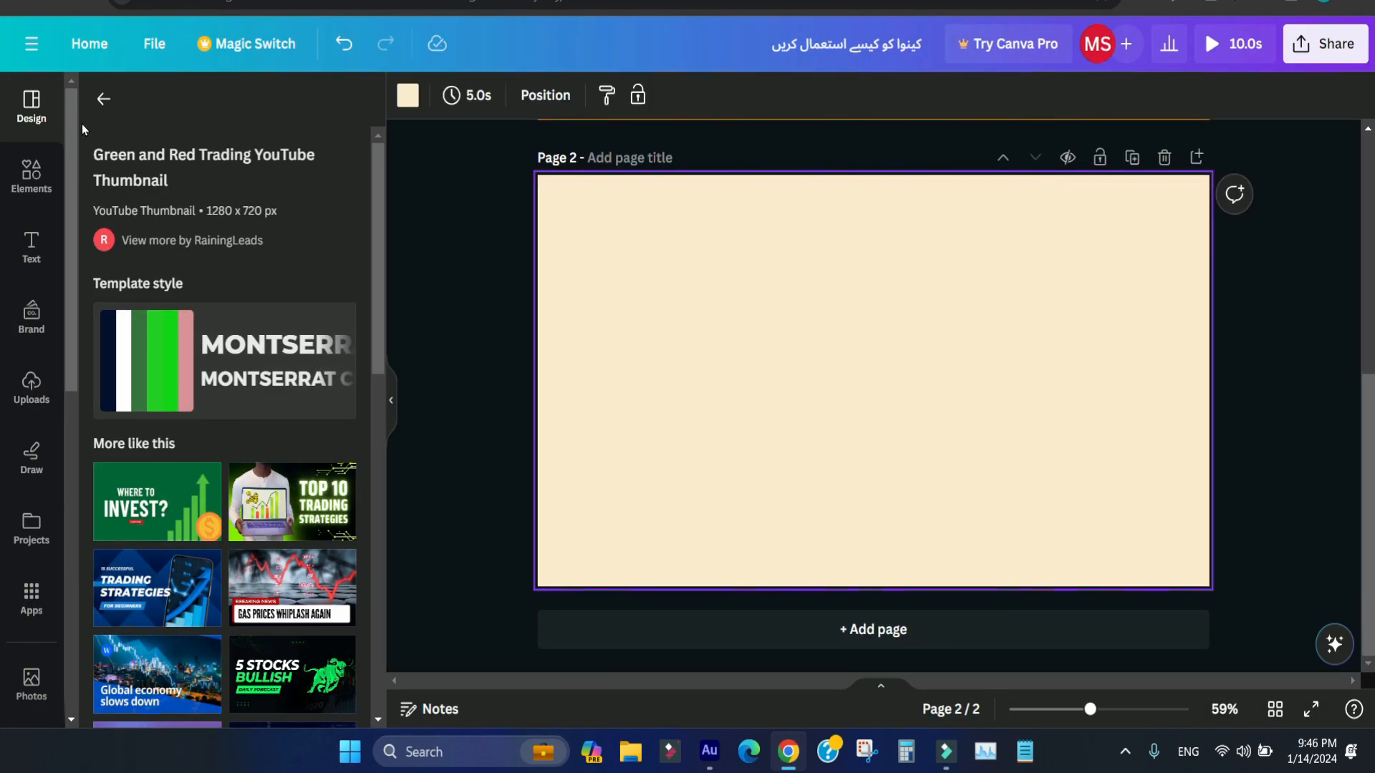
click(104, 99)
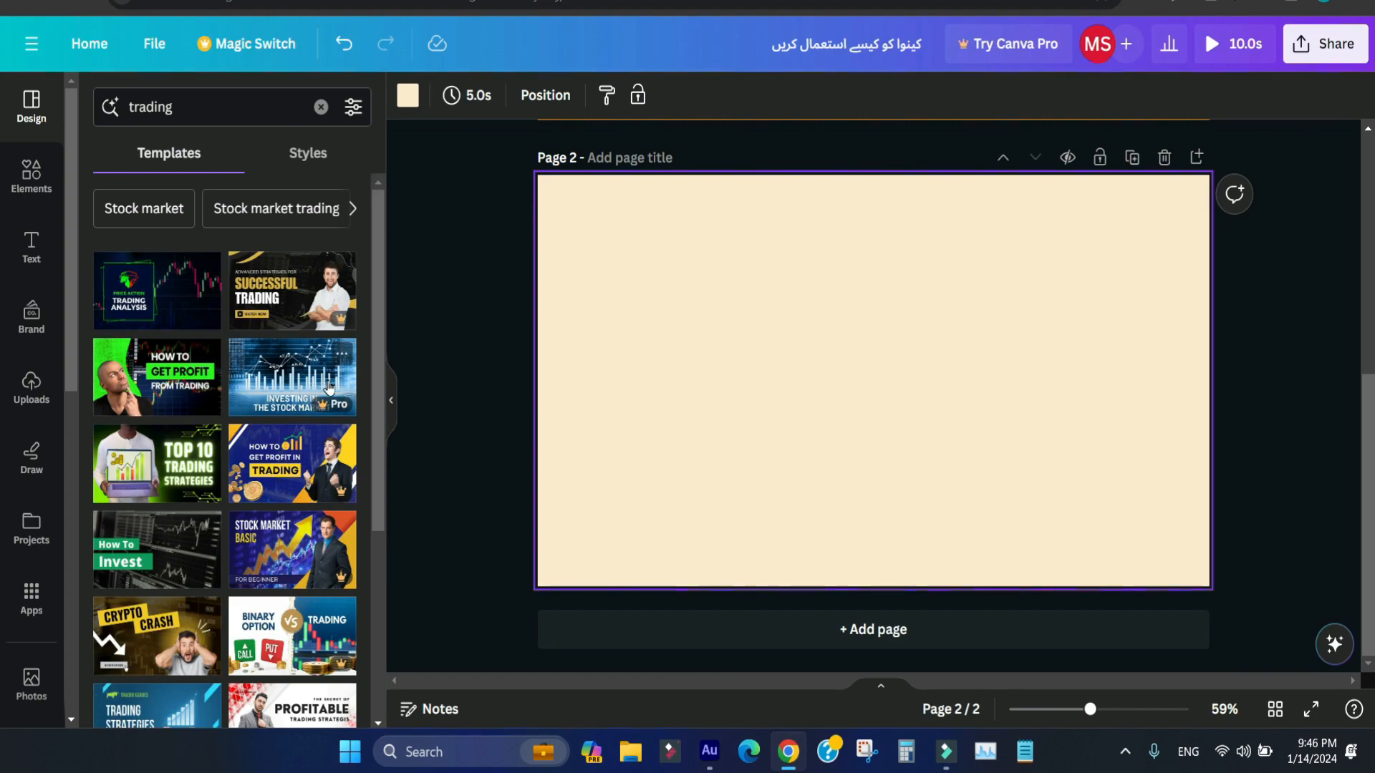
Try to apply the Pro template How to Get Profit in Trading and dismiss the upgrade offer
drag(378, 419, 378, 537)
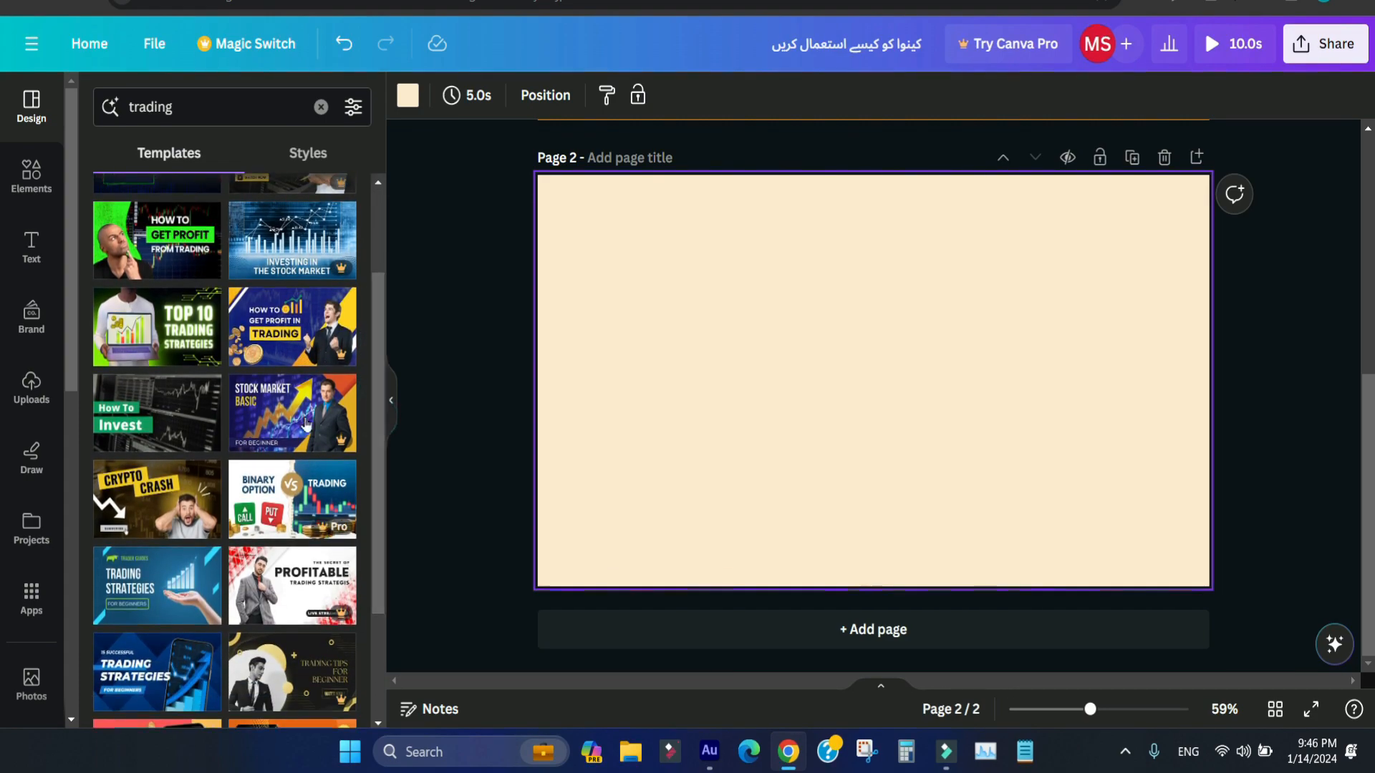
click(293, 330)
click(1129, 100)
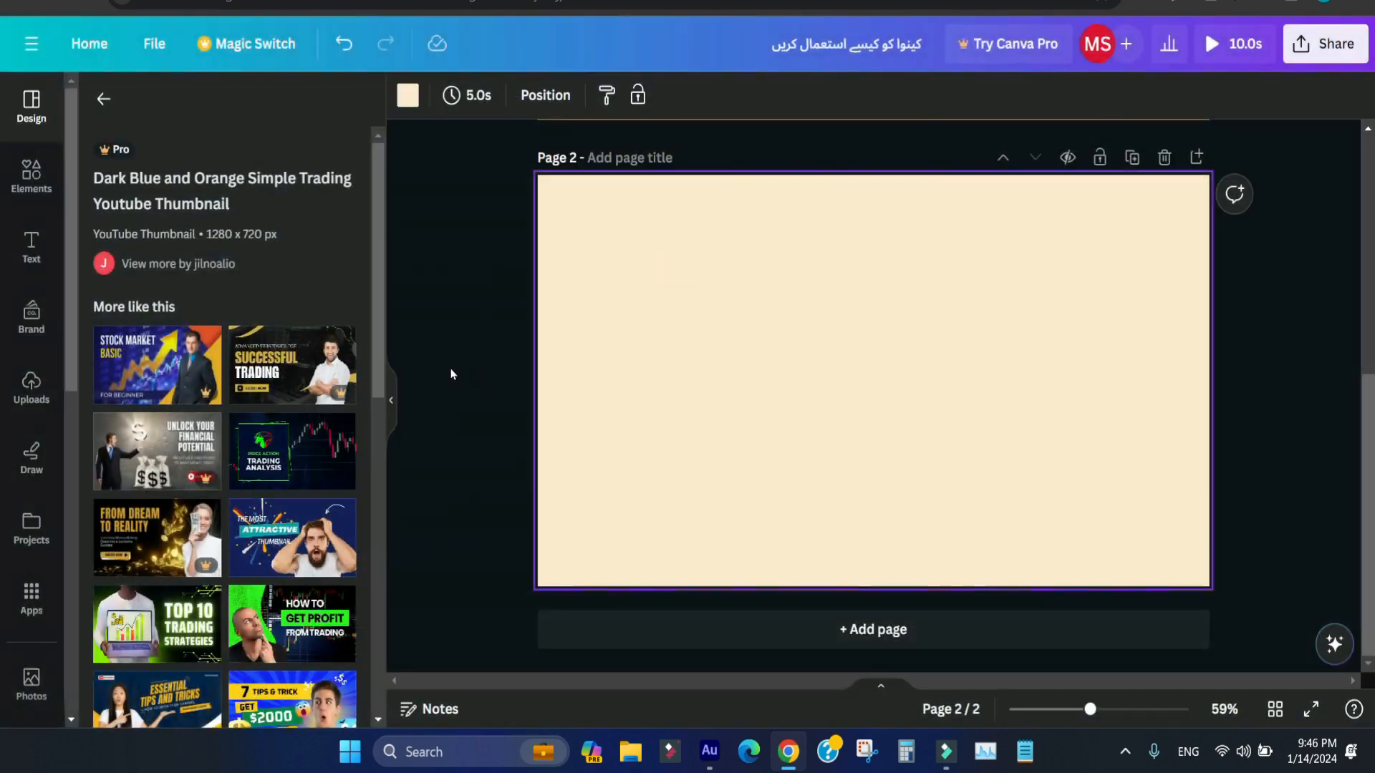
Apply the free Essential Tips and Tricks template from the similar designs to page 2
drag(373, 387, 377, 545)
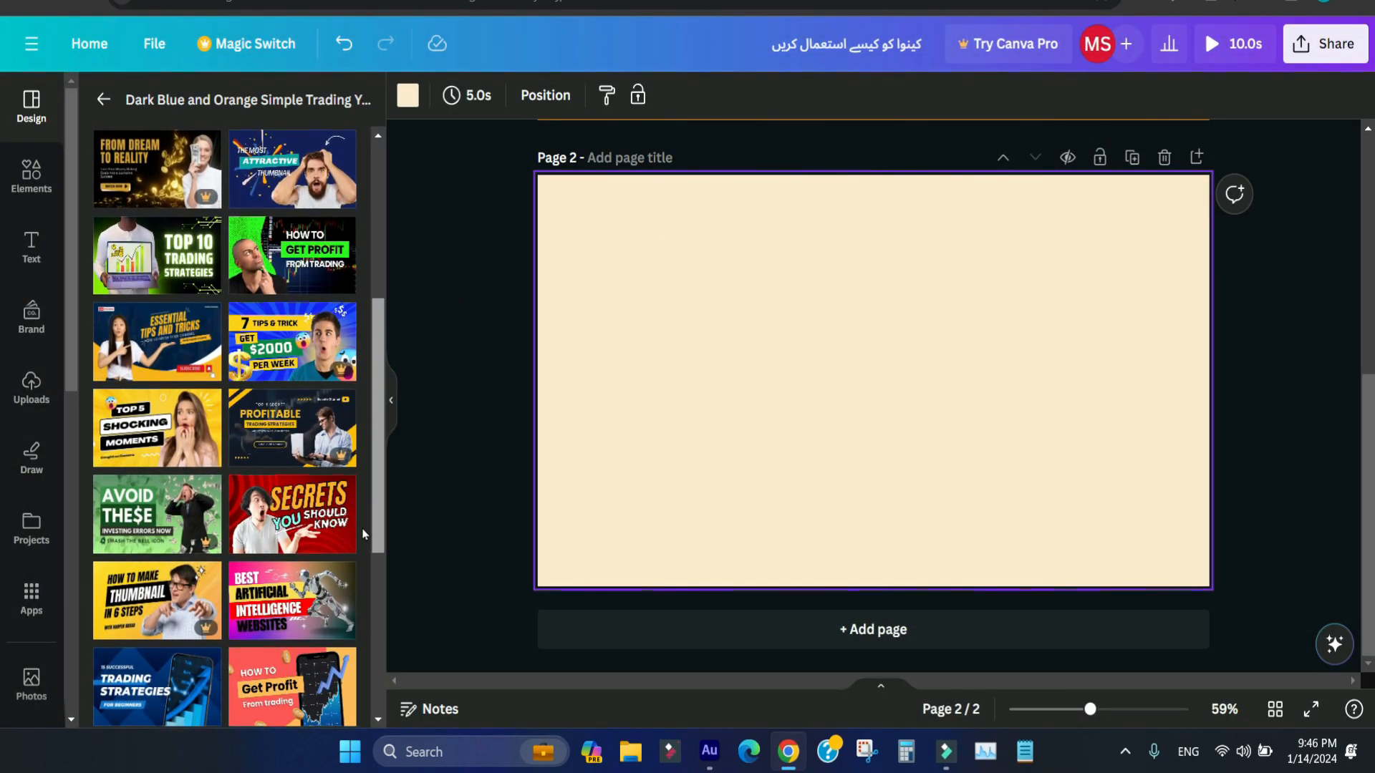
click(152, 349)
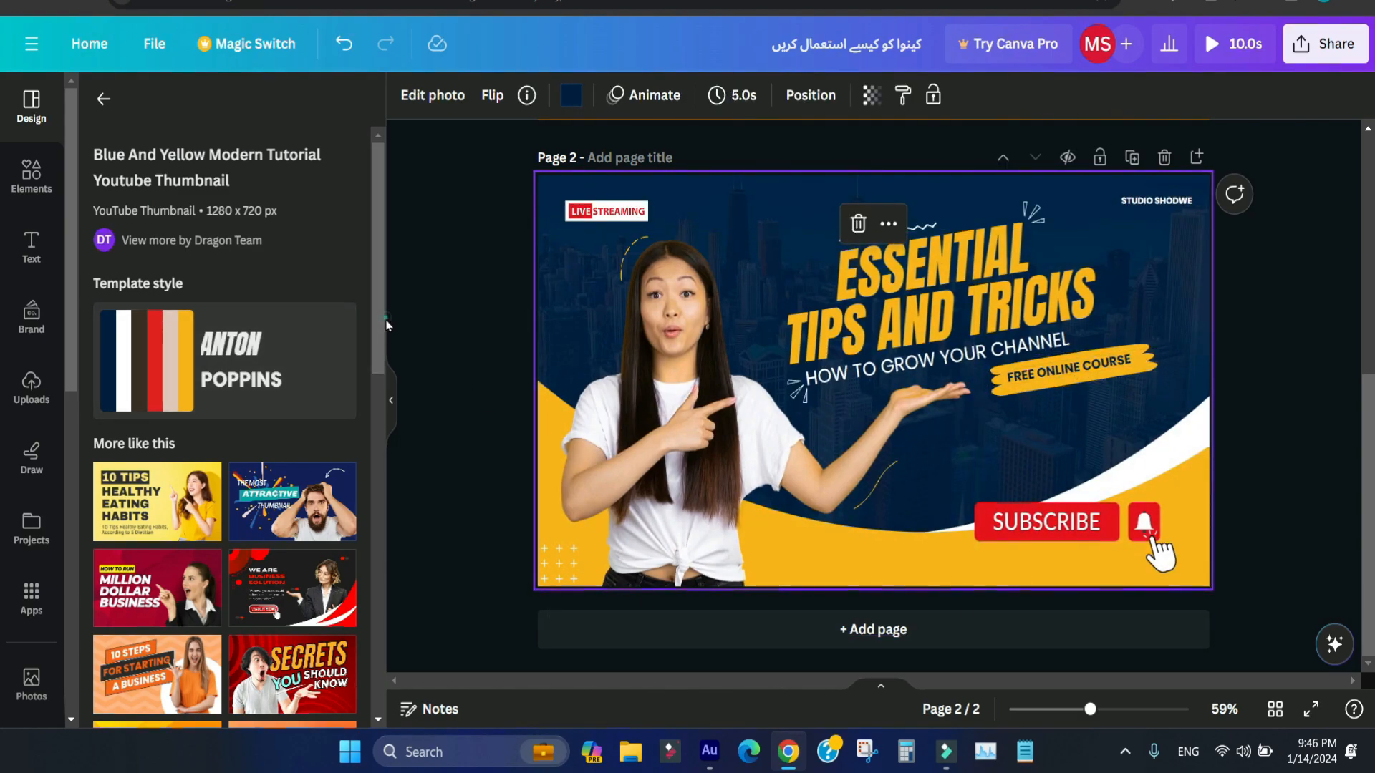
click(376, 451)
drag(375, 441, 377, 192)
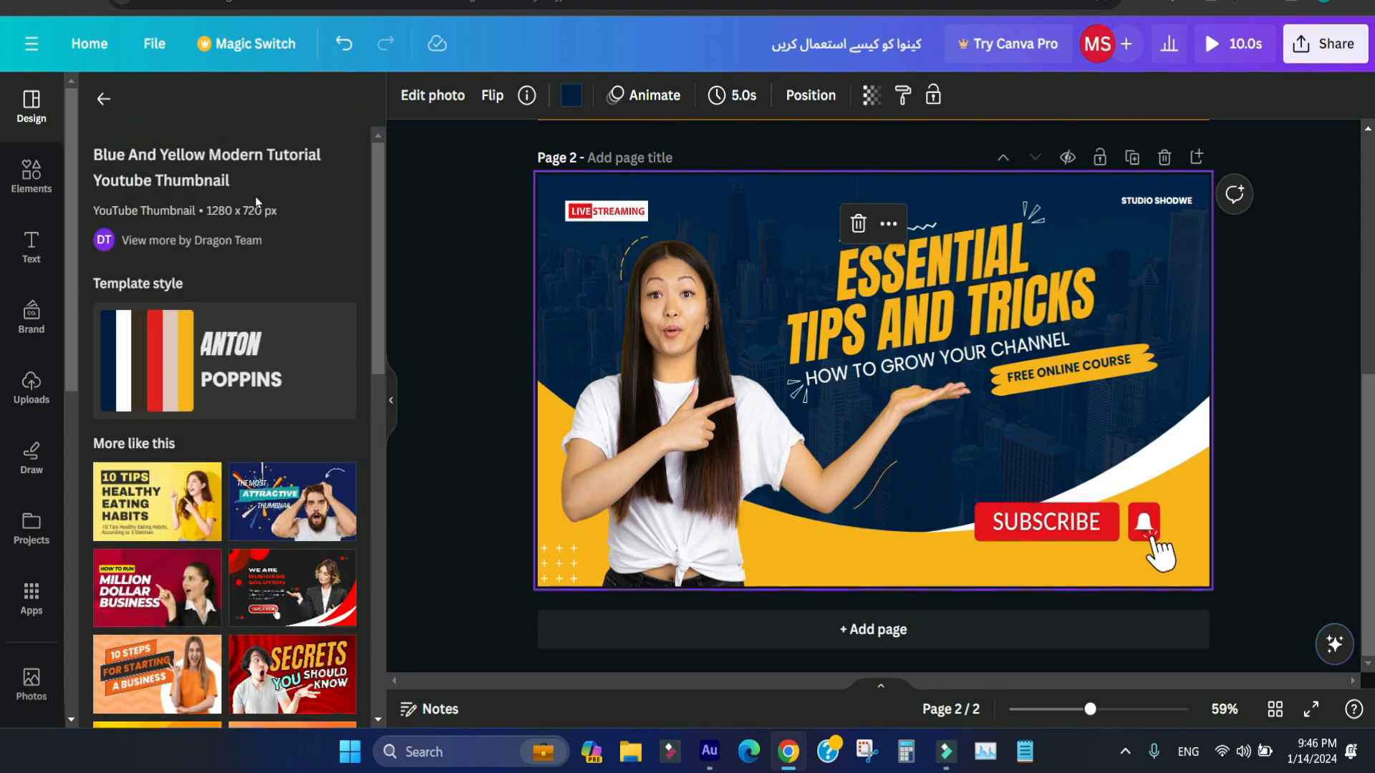
Search the elements for "trading" in the carrot design
click(31, 188)
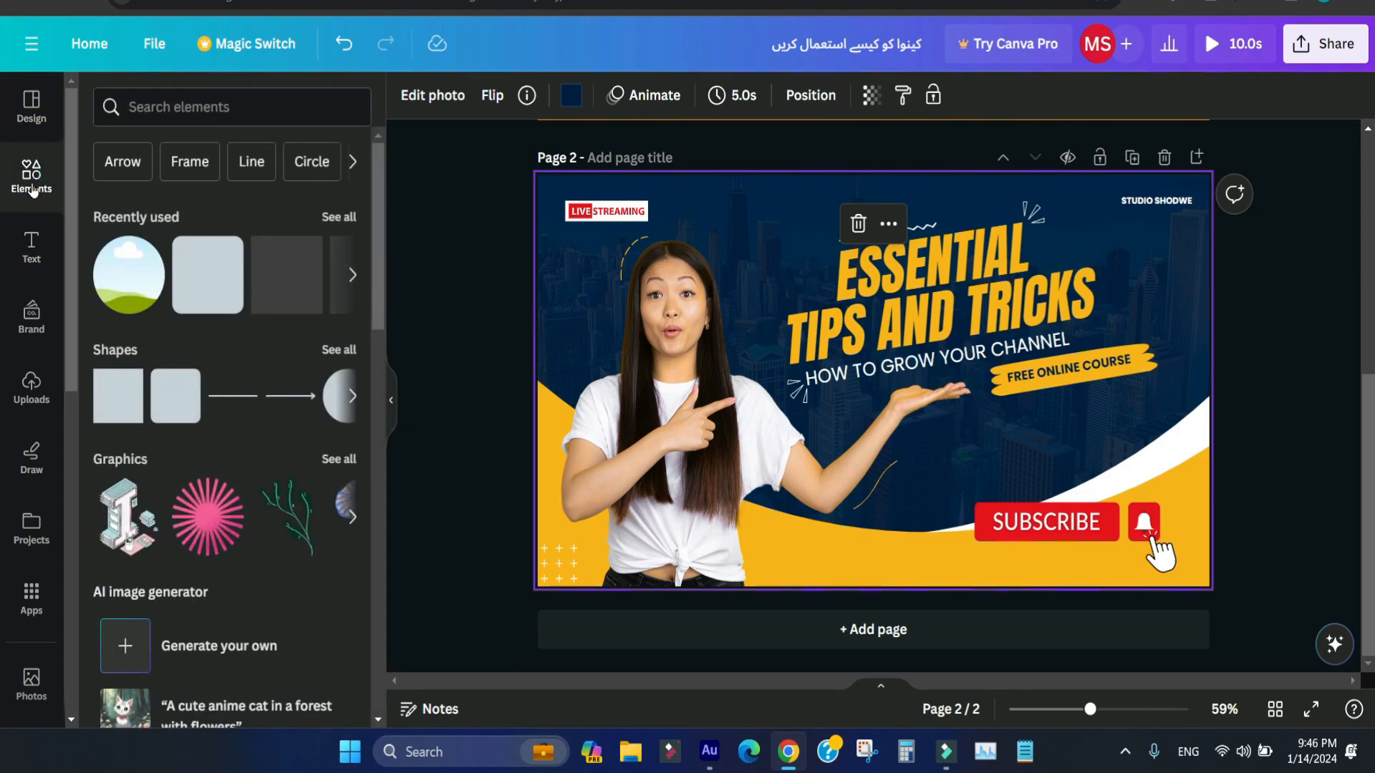
click(194, 106)
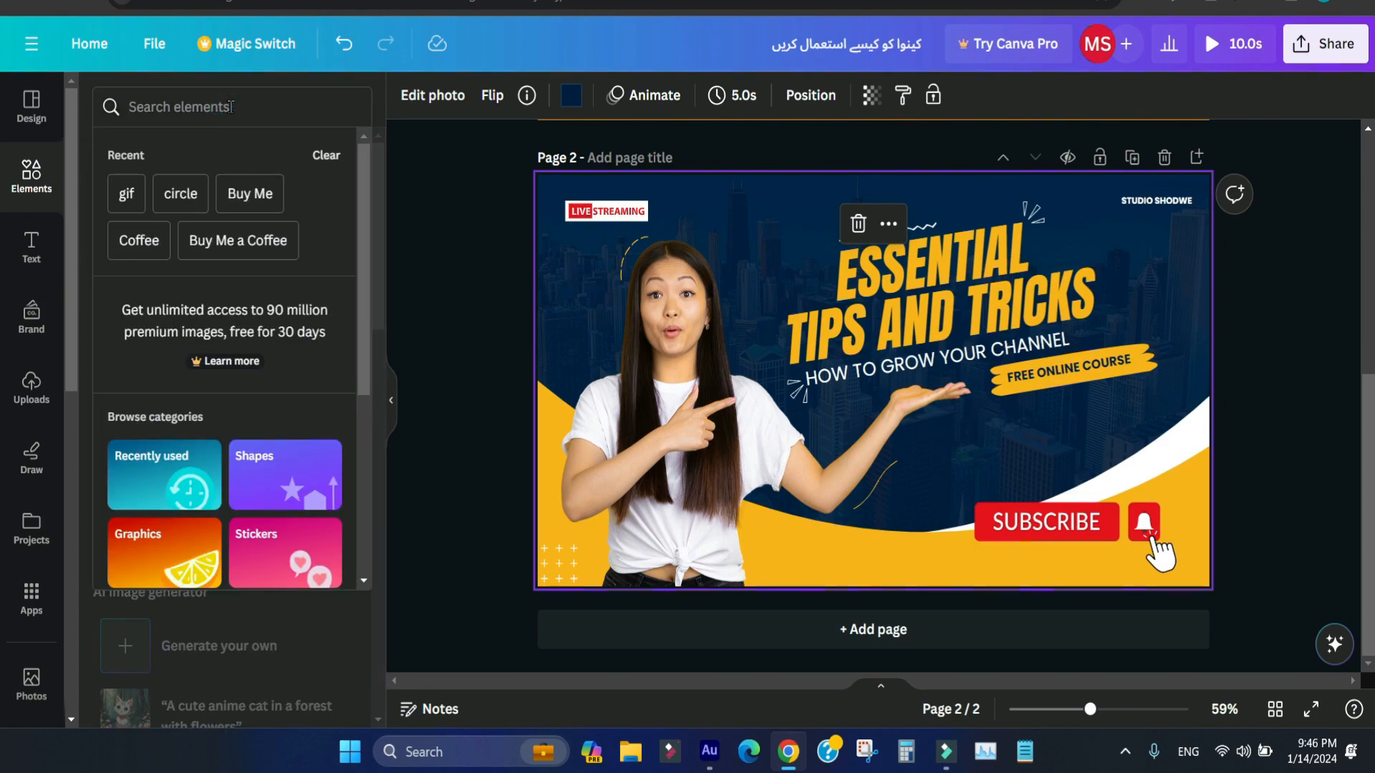
text(tr)
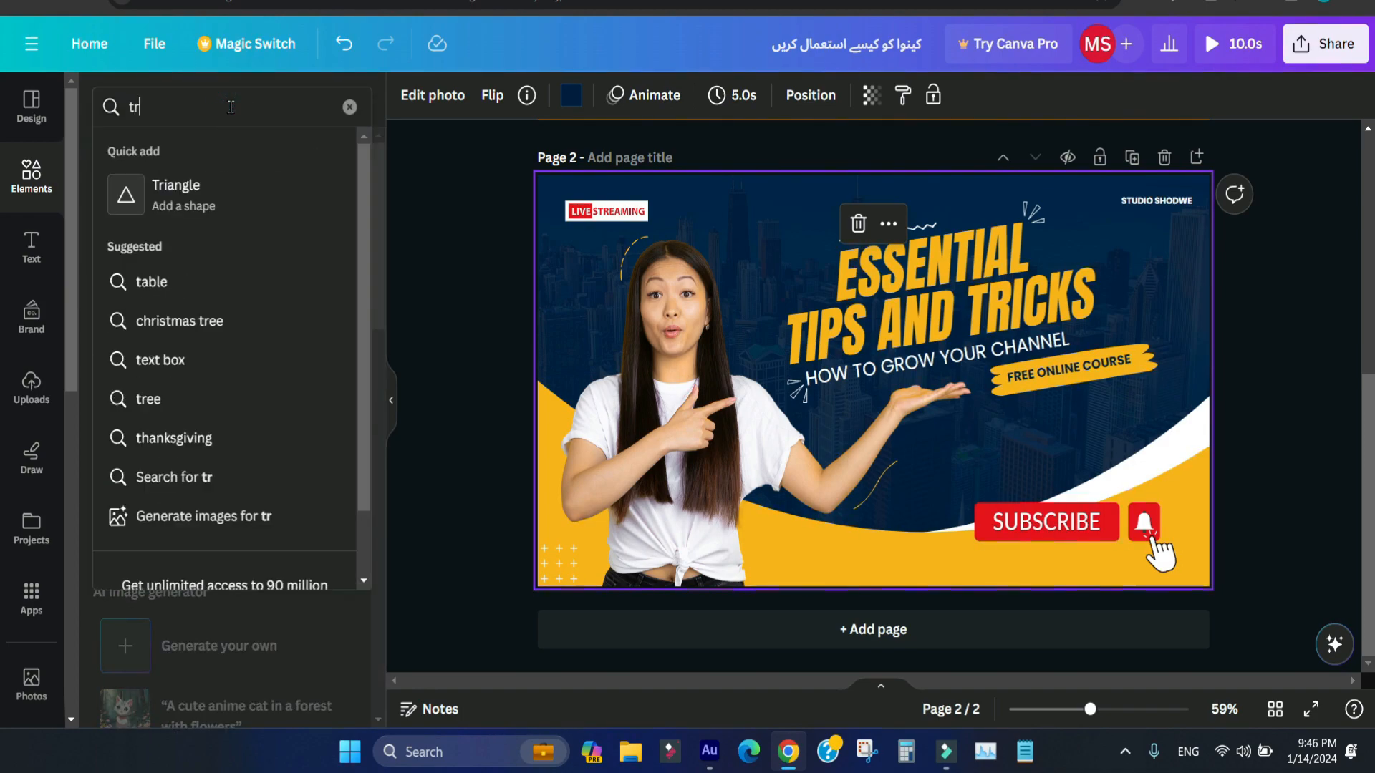
key(BackSpace)
key(BackSpace)
text(trading)
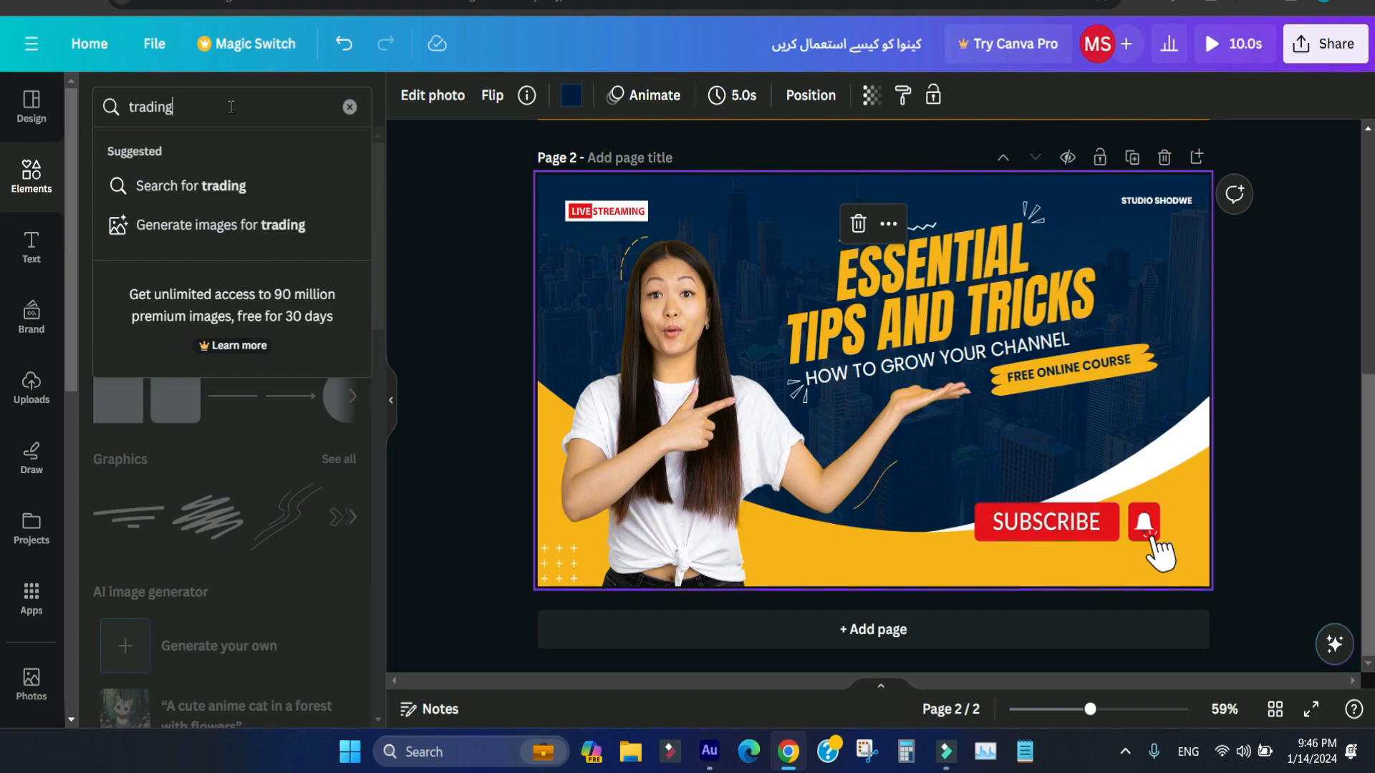
key(Return)
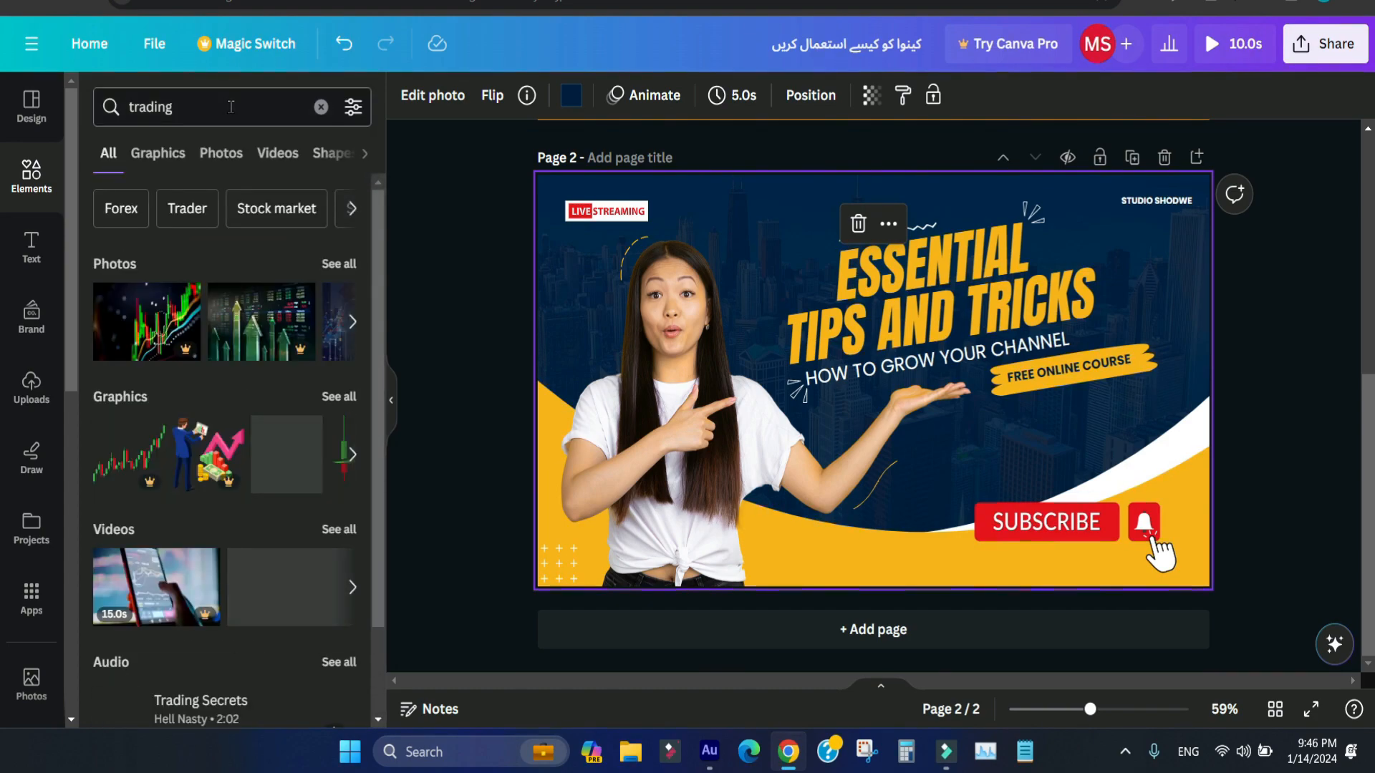
Browse the trading photos and graphics to check which ones are marked as Pro
click(344, 262)
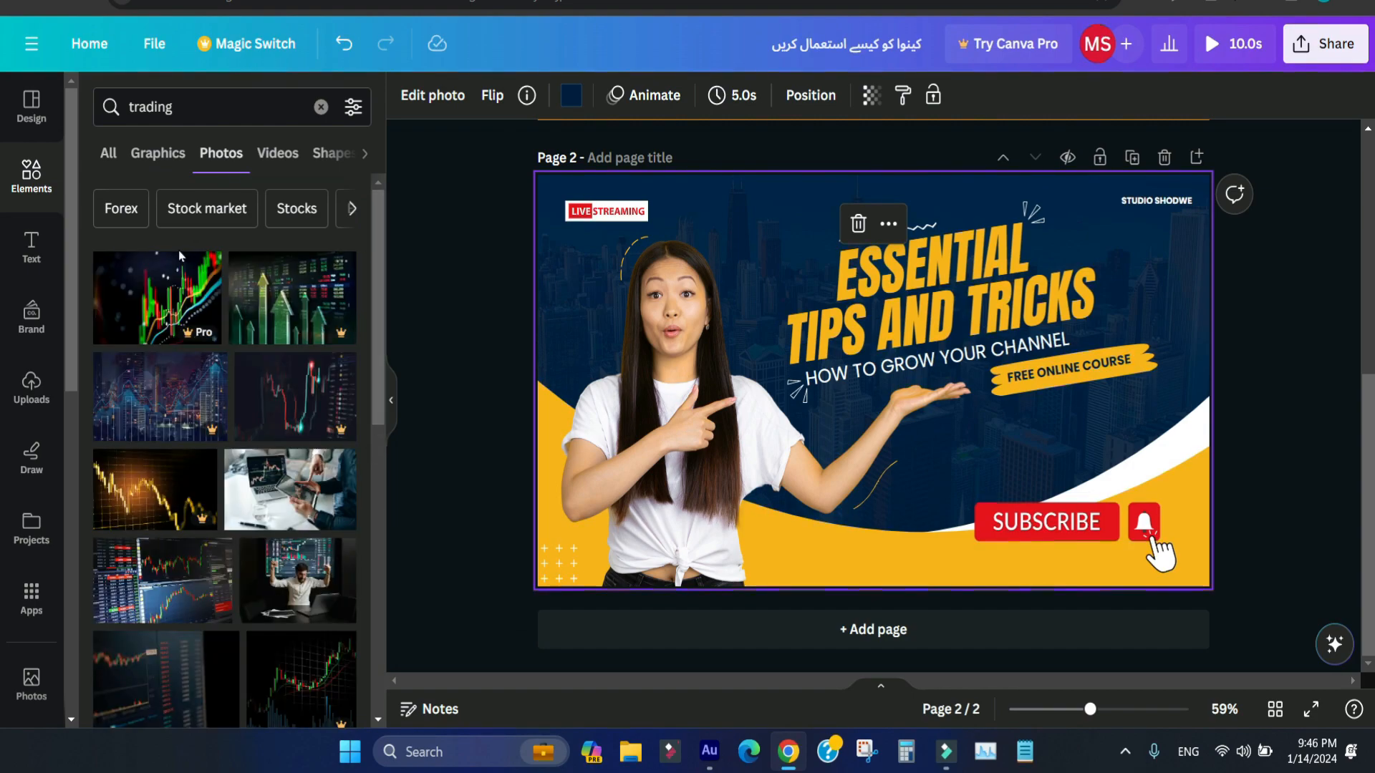
click(155, 153)
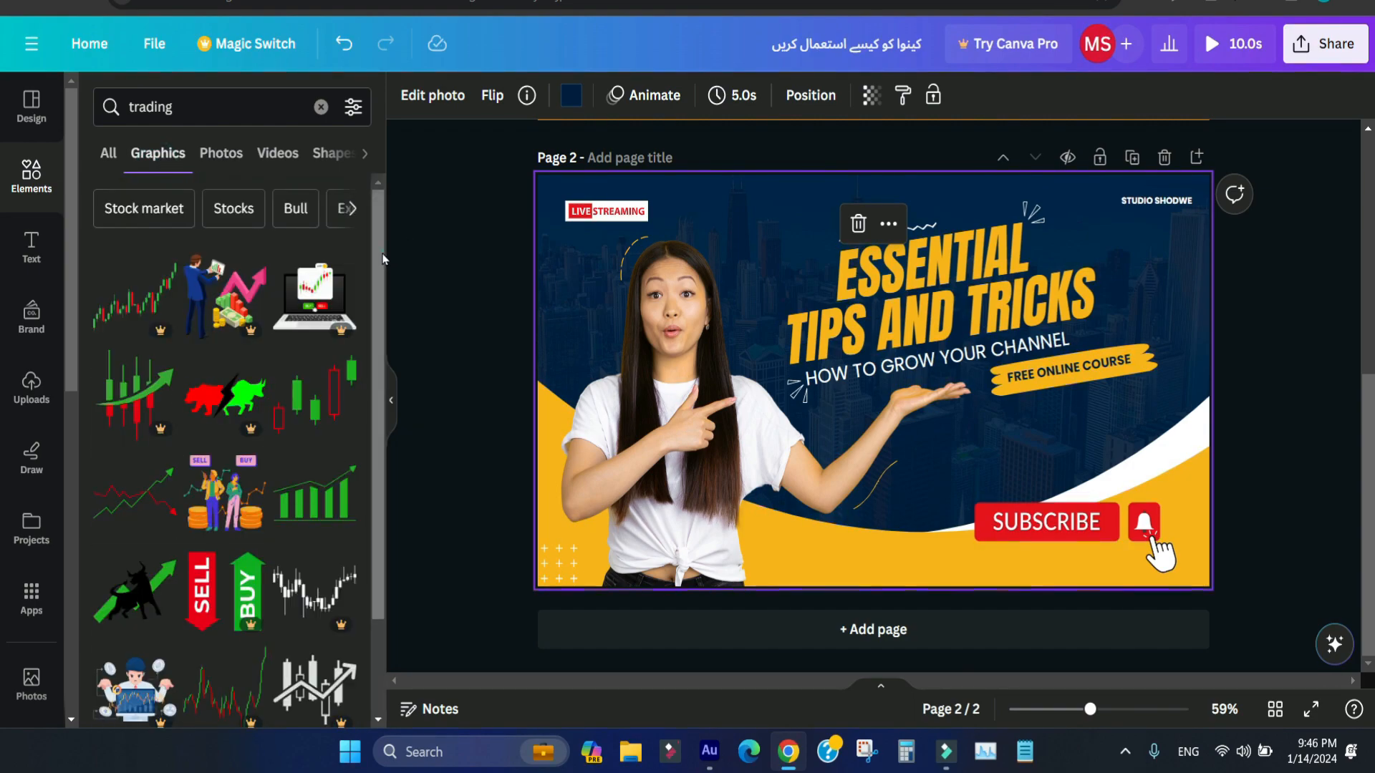
scroll(380, 352, down, 5)
scroll(380, 353, down, 3)
scroll(161, 295, up, 8)
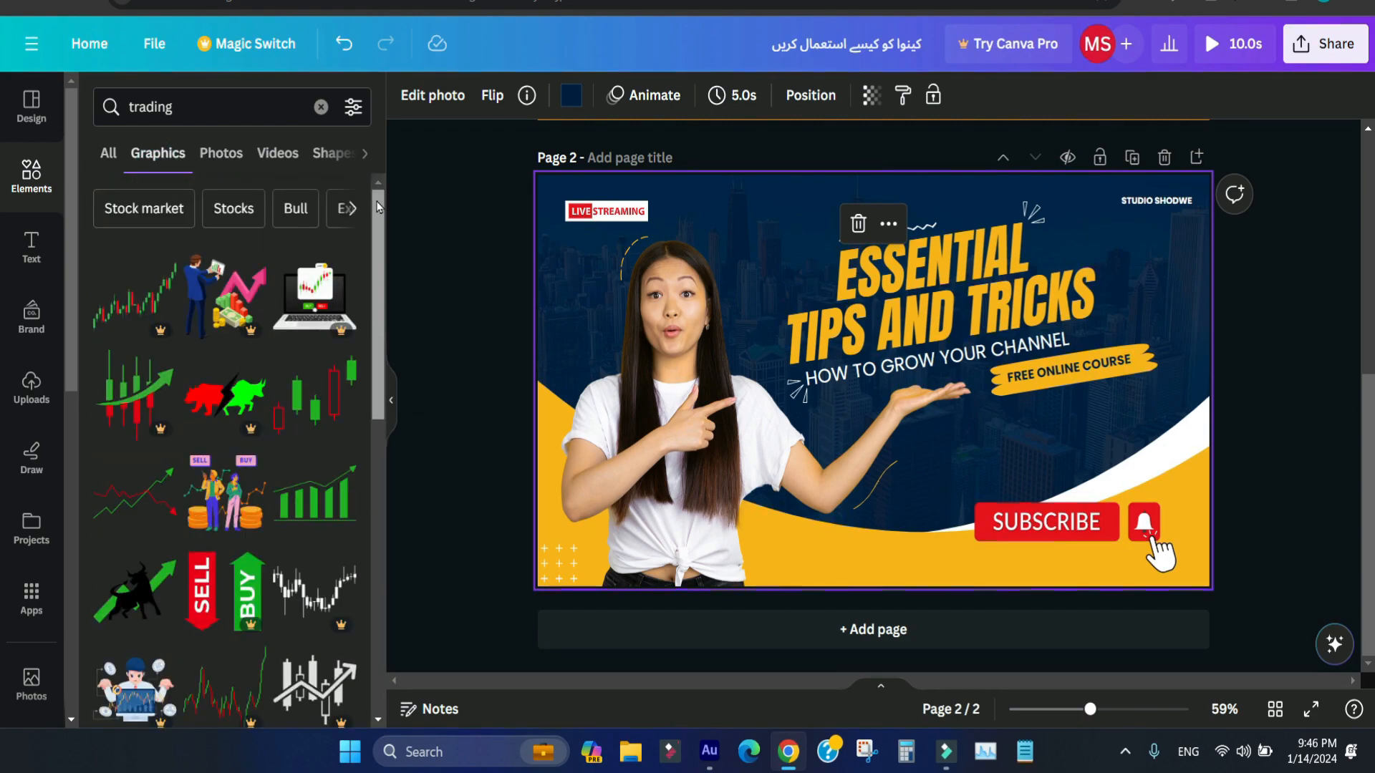
Add the Pro graphic of the businessman with money and a rising arrow, move it to the page's lower middle and enlarge it
click(225, 296)
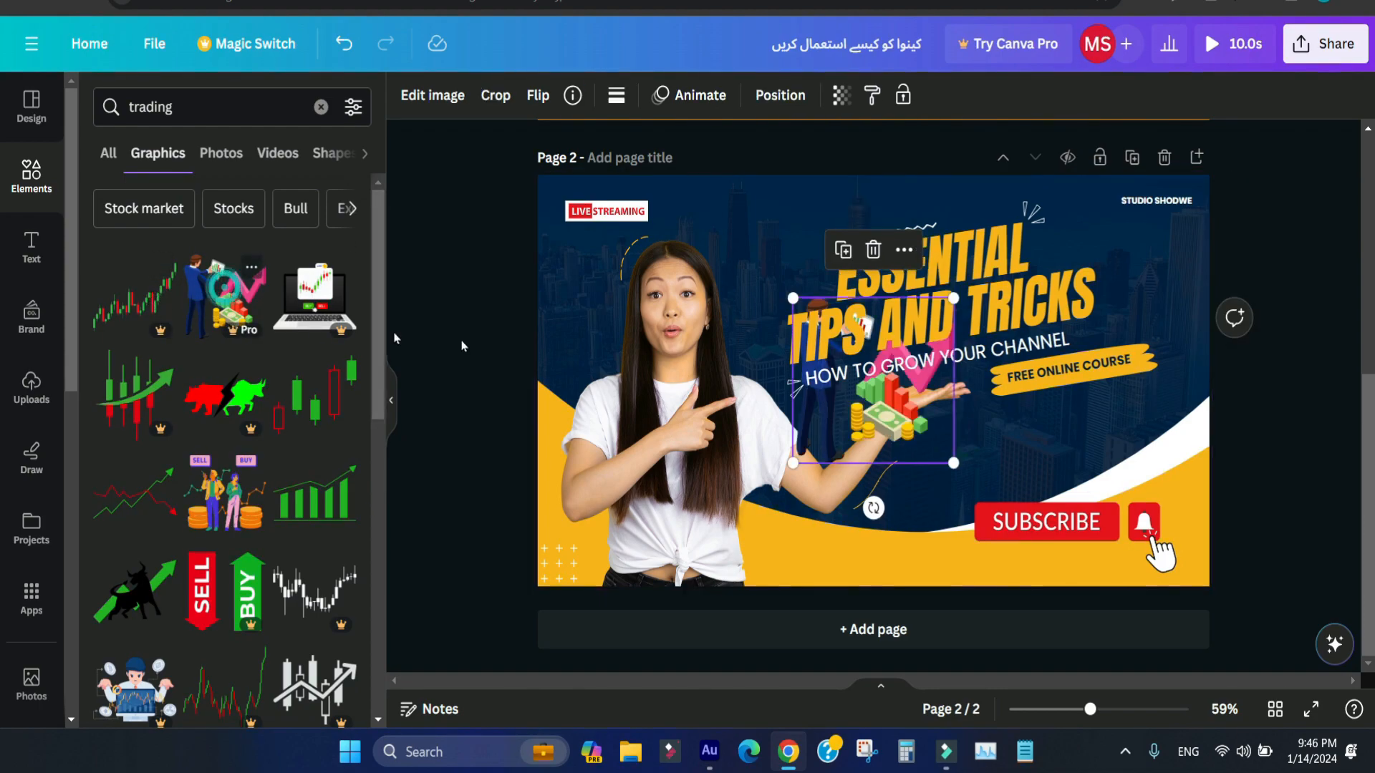
drag(874, 433, 887, 562)
drag(968, 428, 1016, 378)
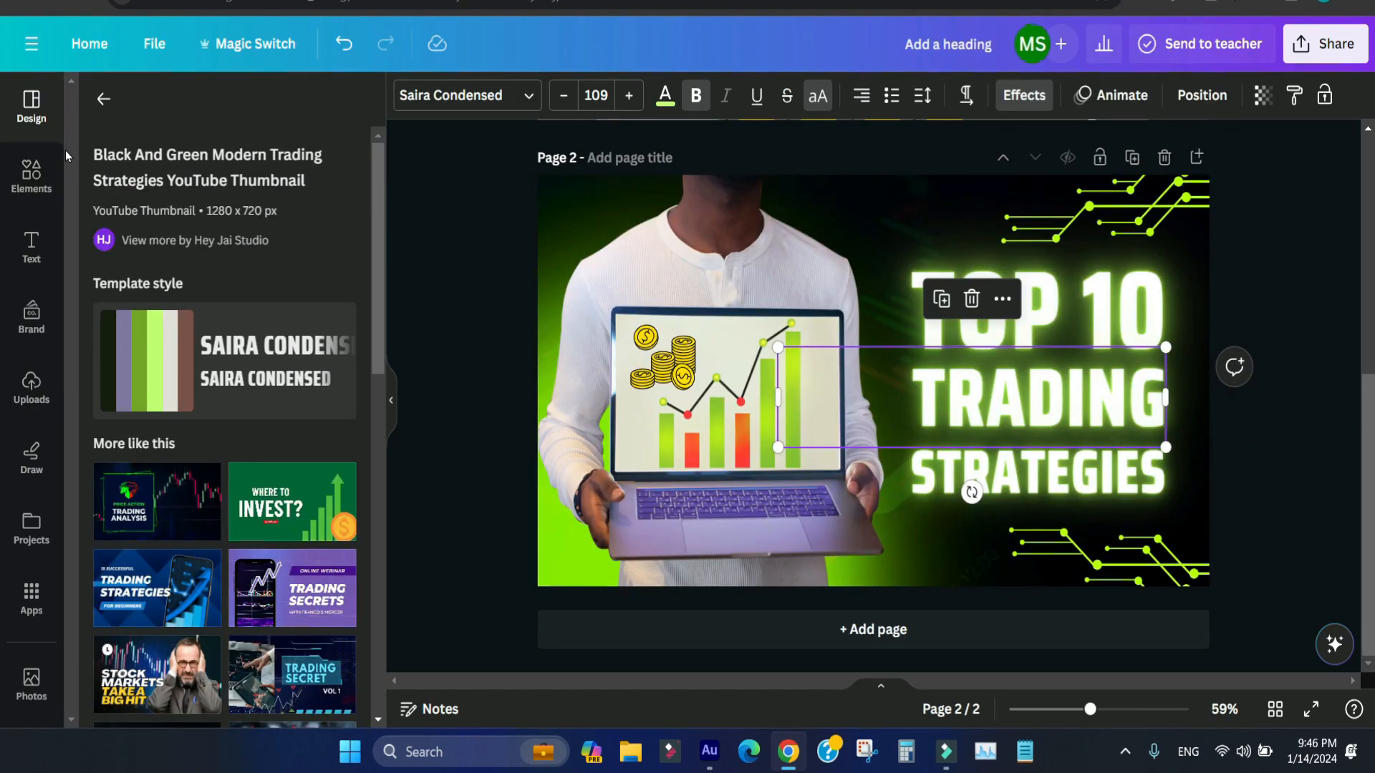
Switch to the business sales design, search its elements for "trading" and show all matching graphics
click(34, 172)
right_click(181, 106)
click(239, 296)
key(Return)
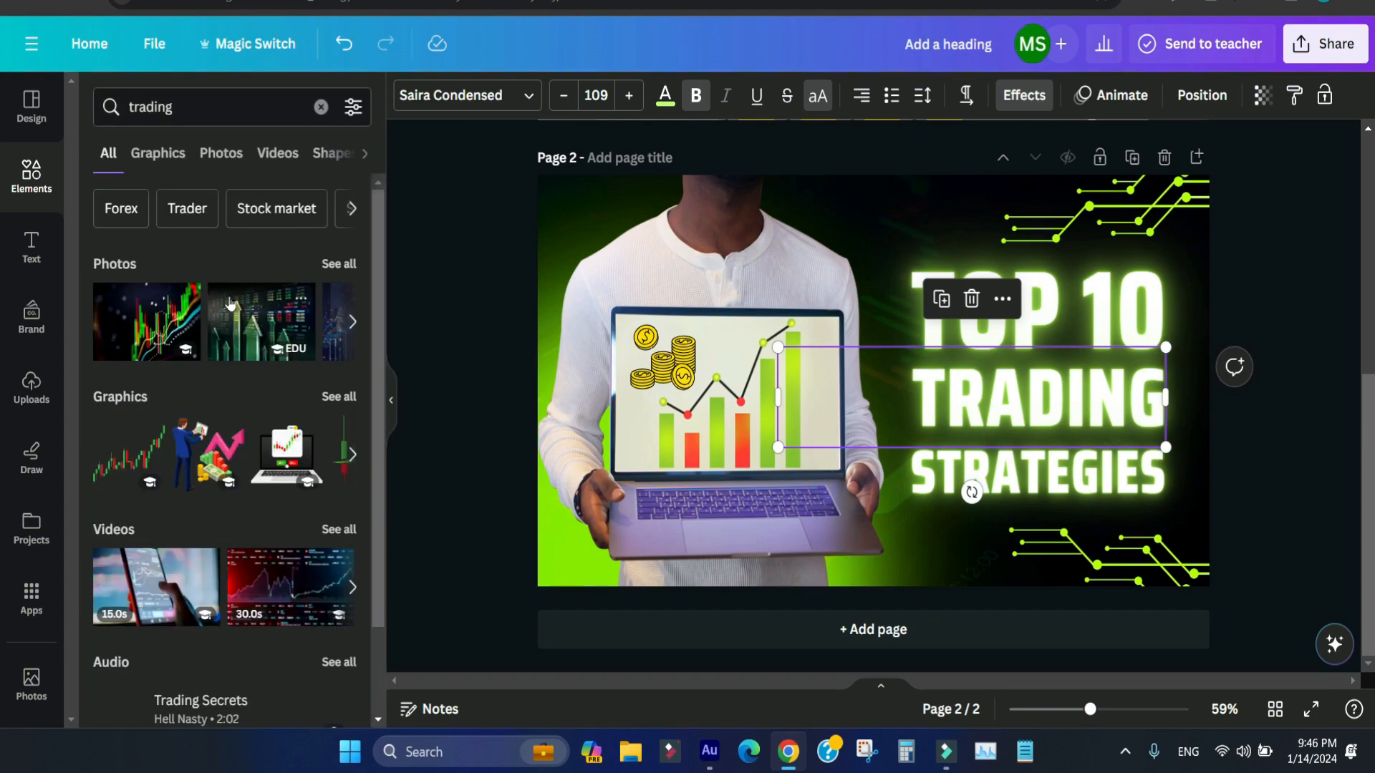
click(338, 396)
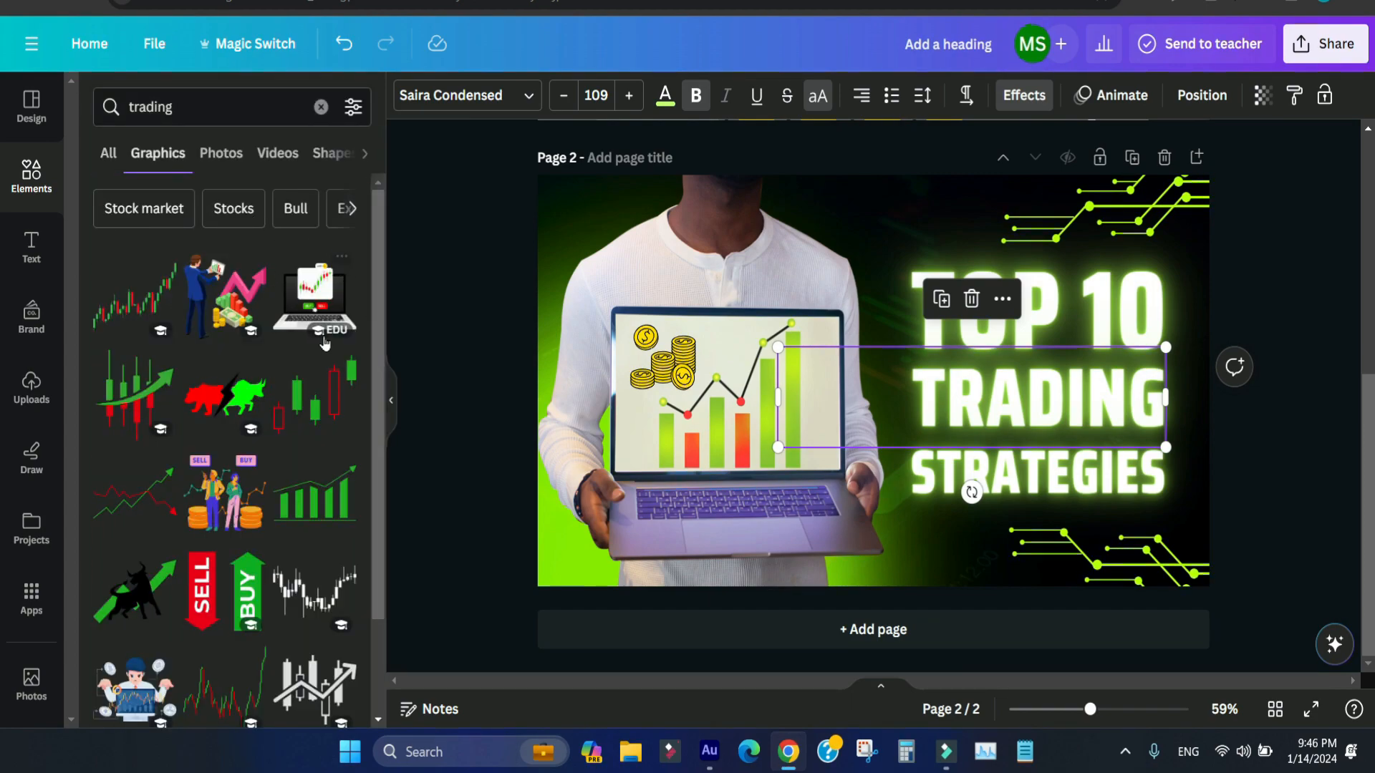